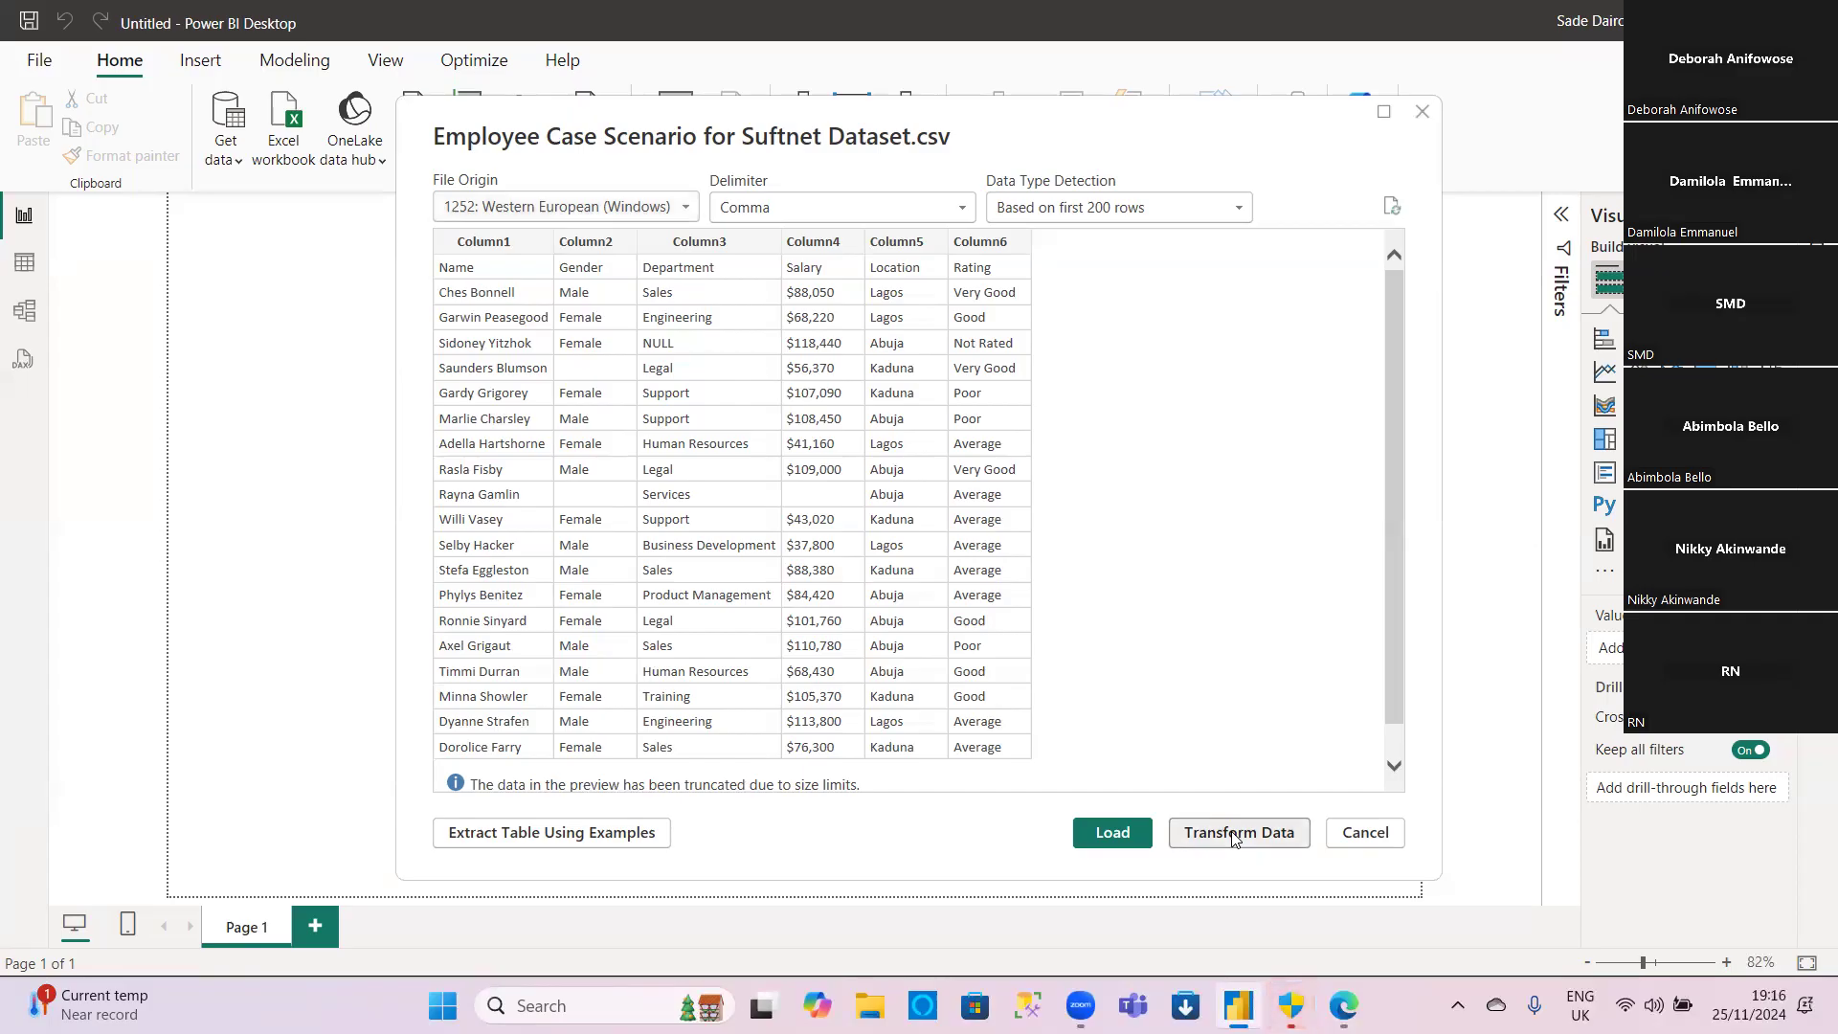
Step: Open the employee CSV data for transformation and inspect the first two columns' profiling statistics
left_click(1235, 835)
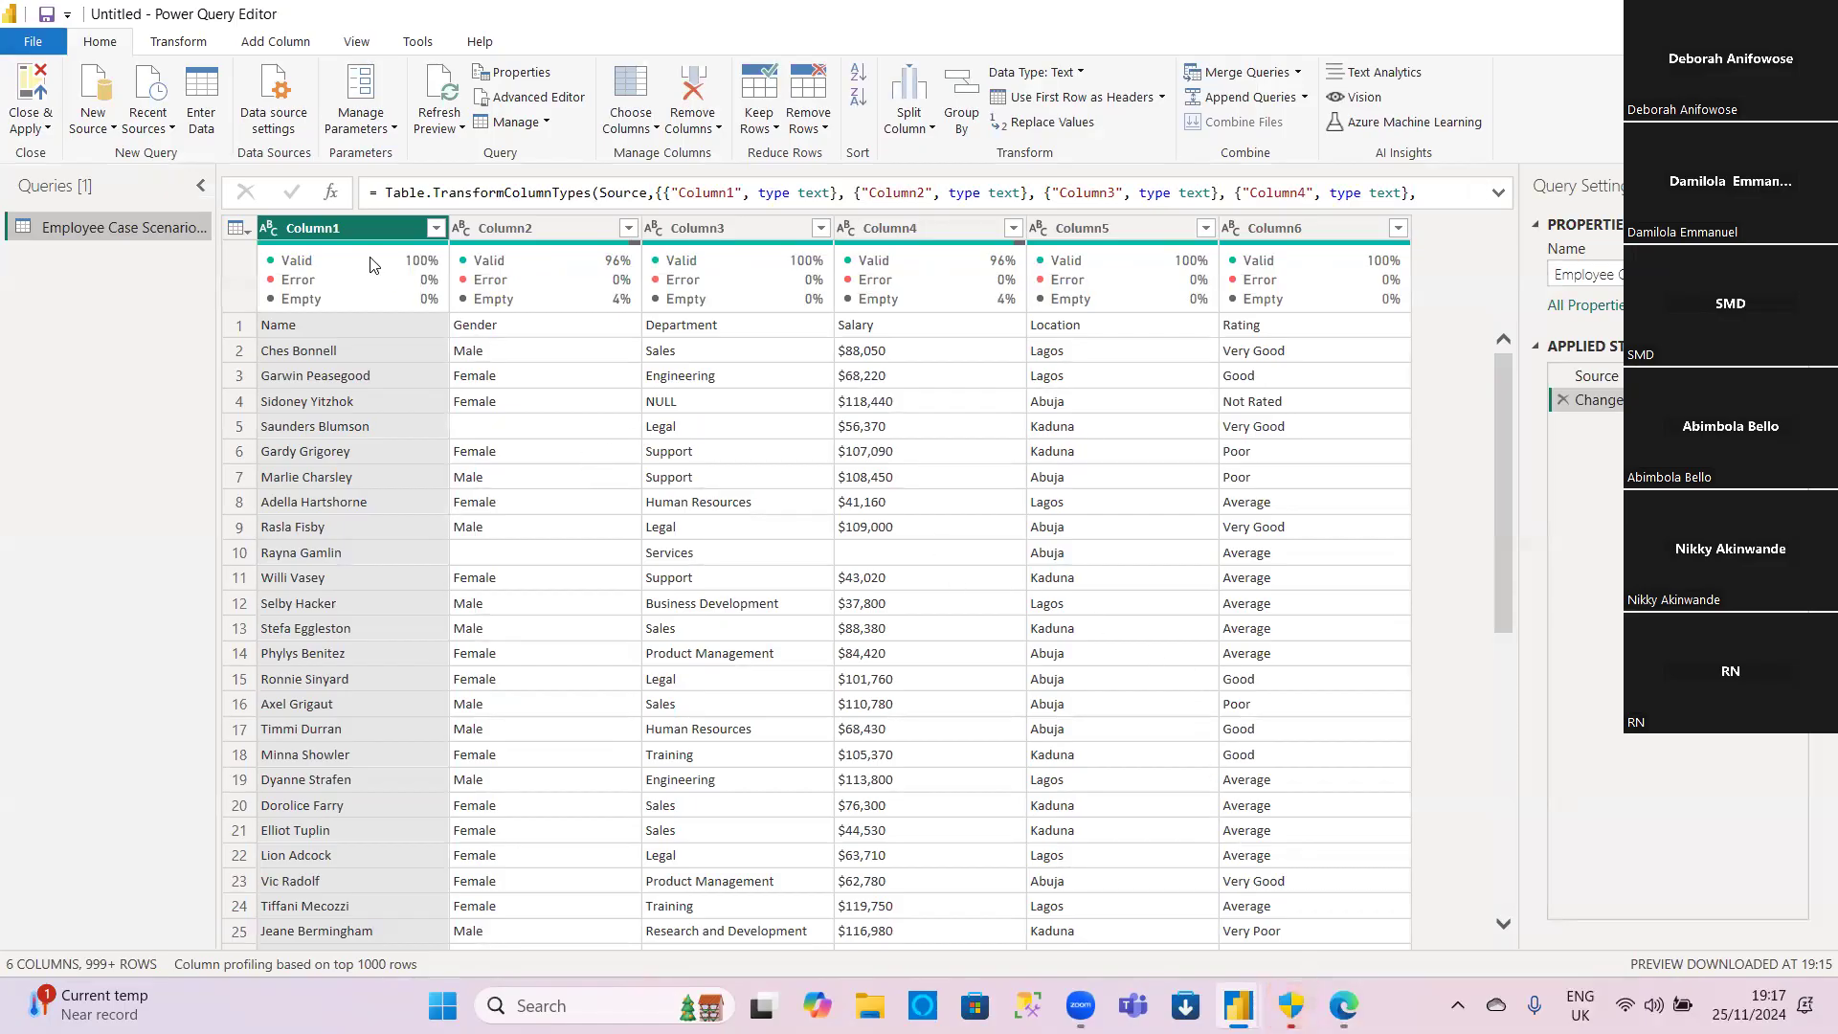
left_click(269, 229)
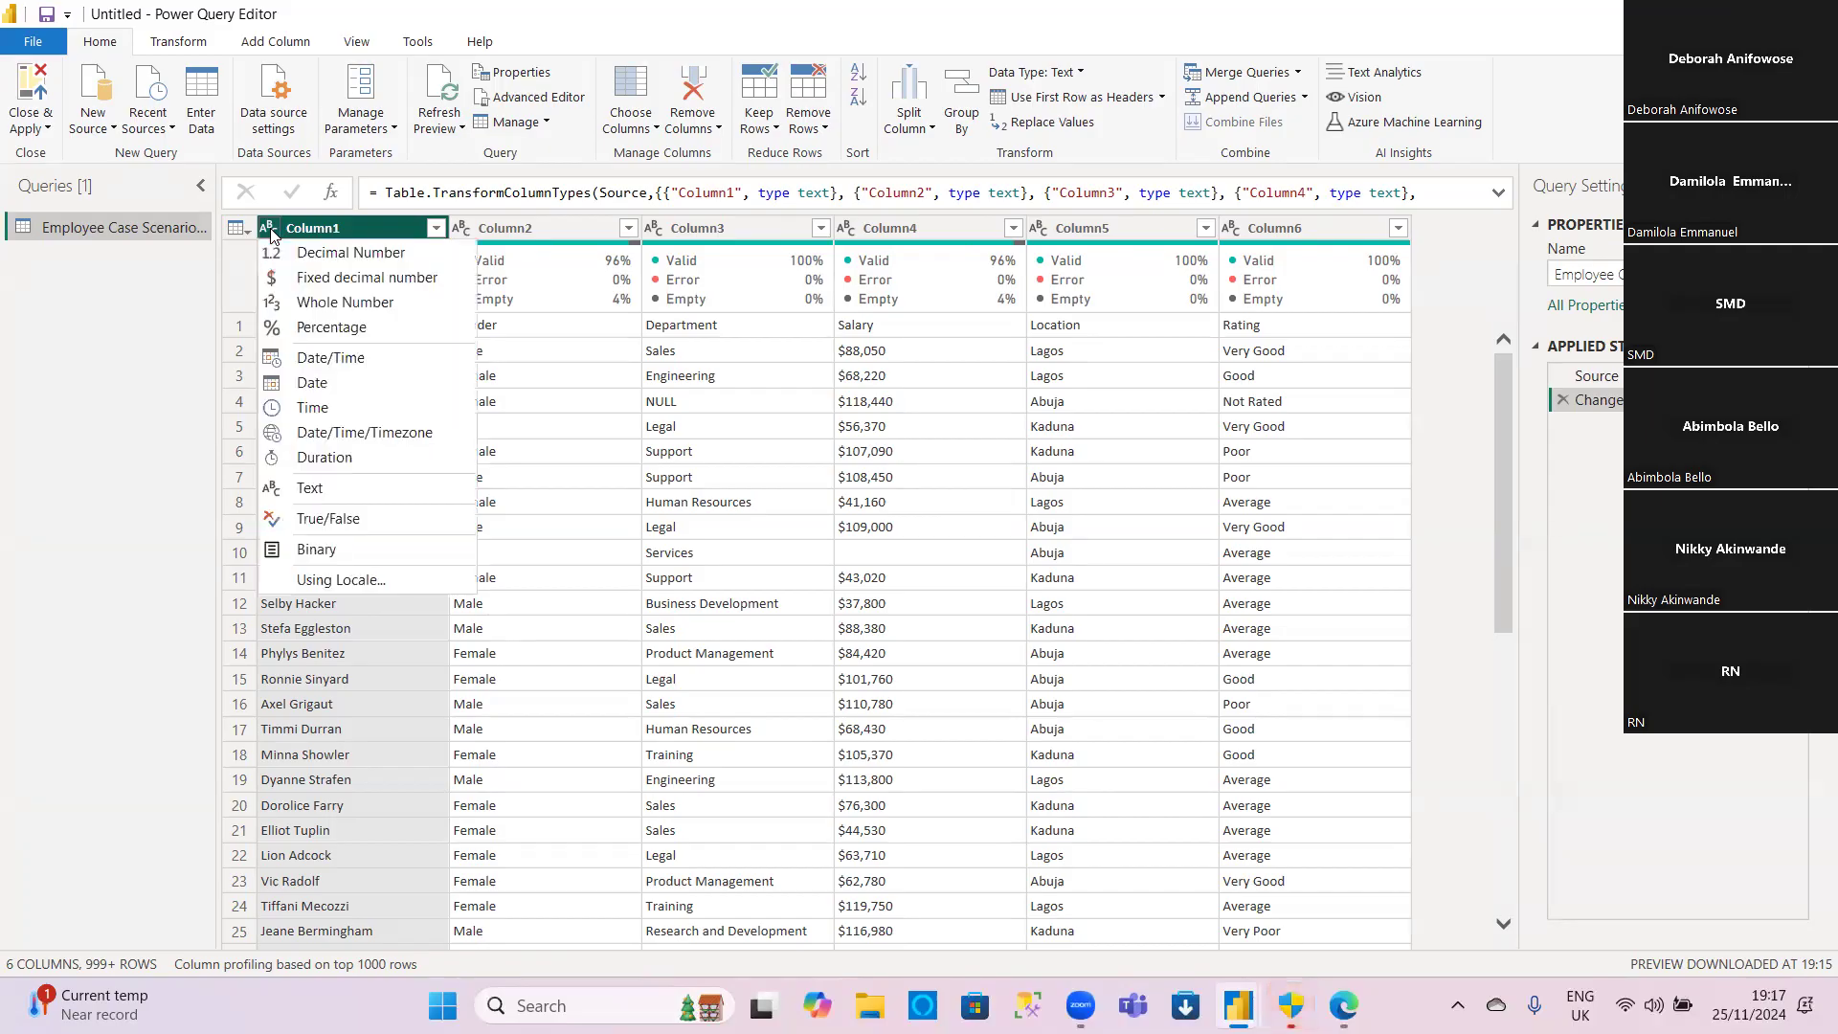
left_click(537, 281)
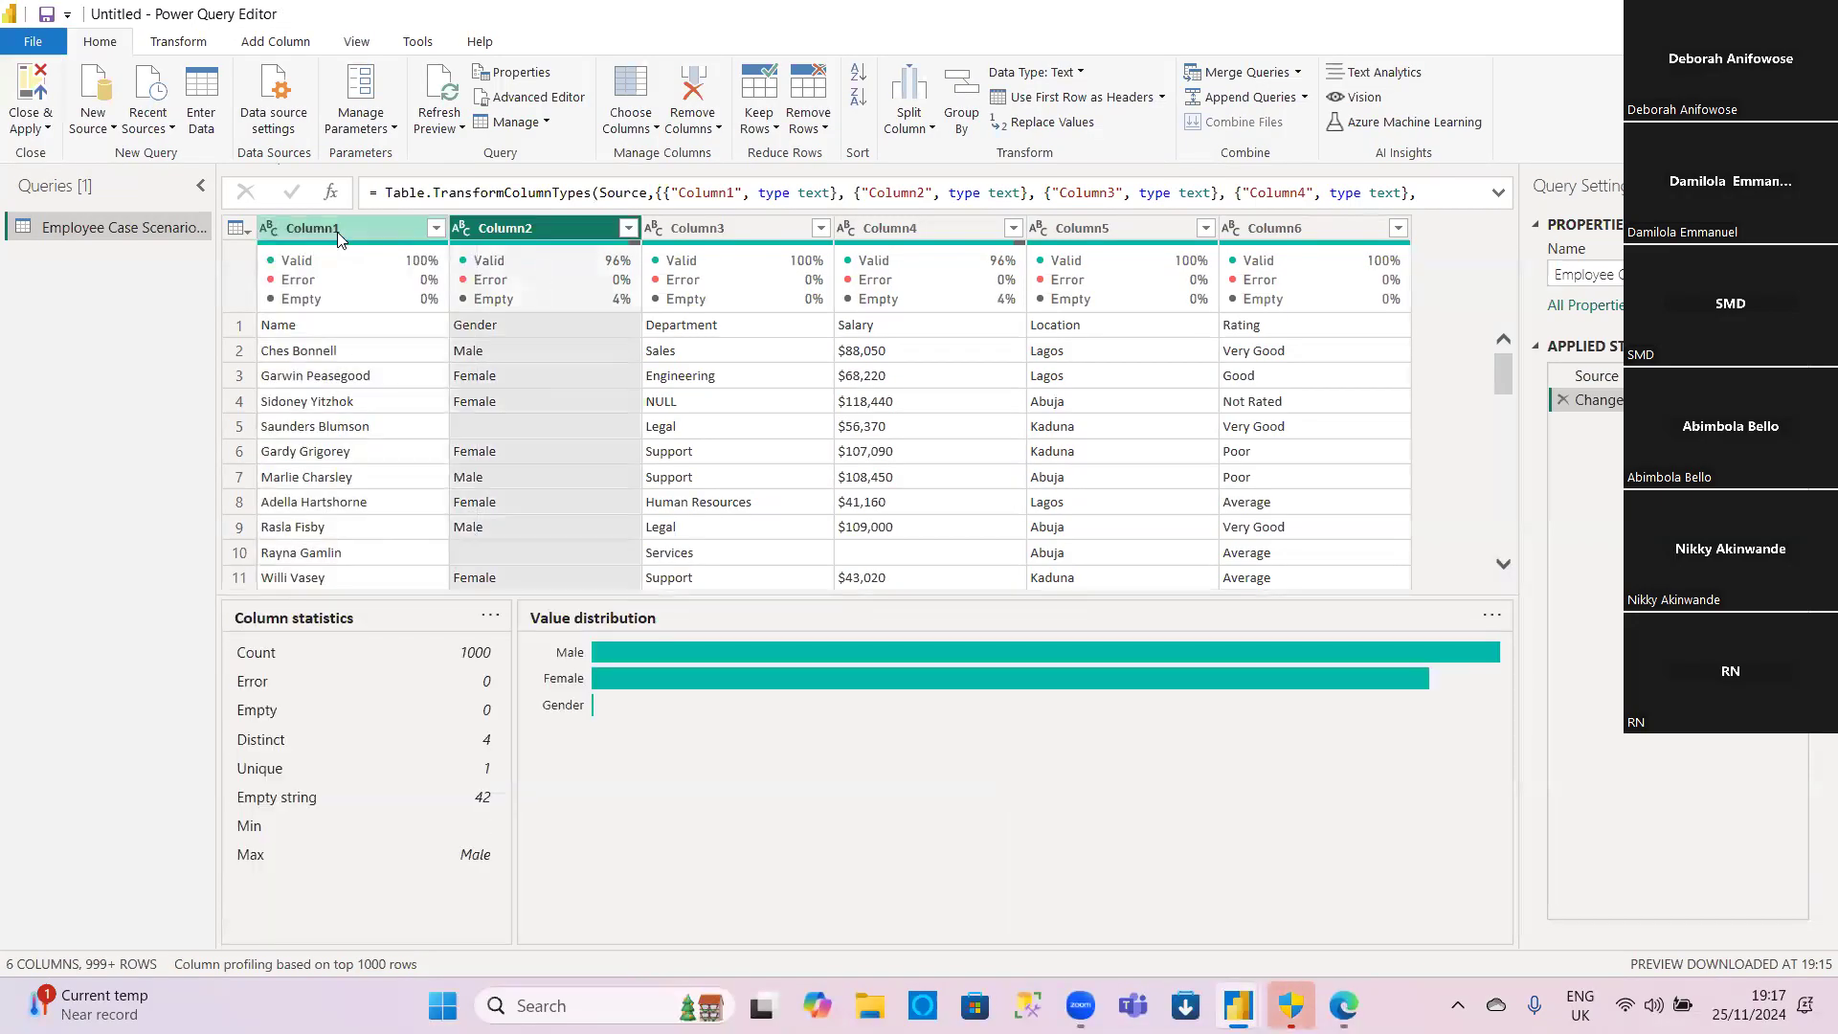
left_click(337, 238)
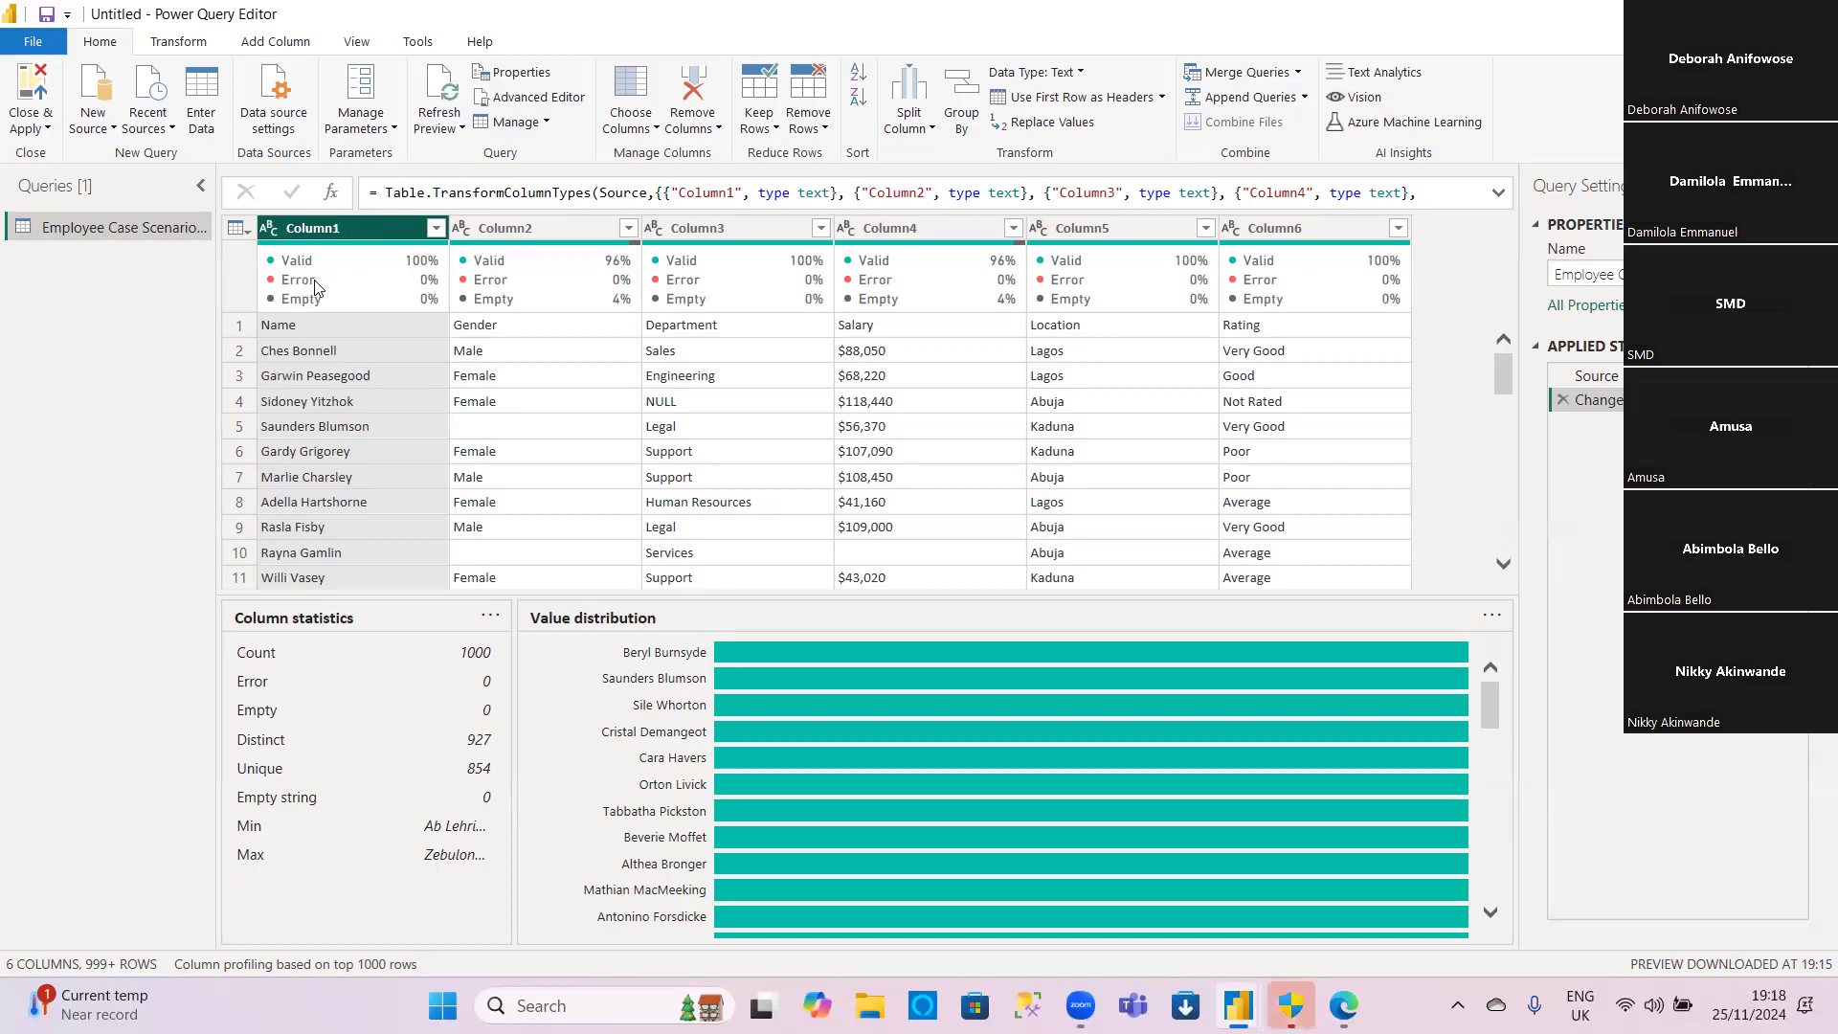
Step: Promote the first row of the employee query to column headers
right_click(268, 334)
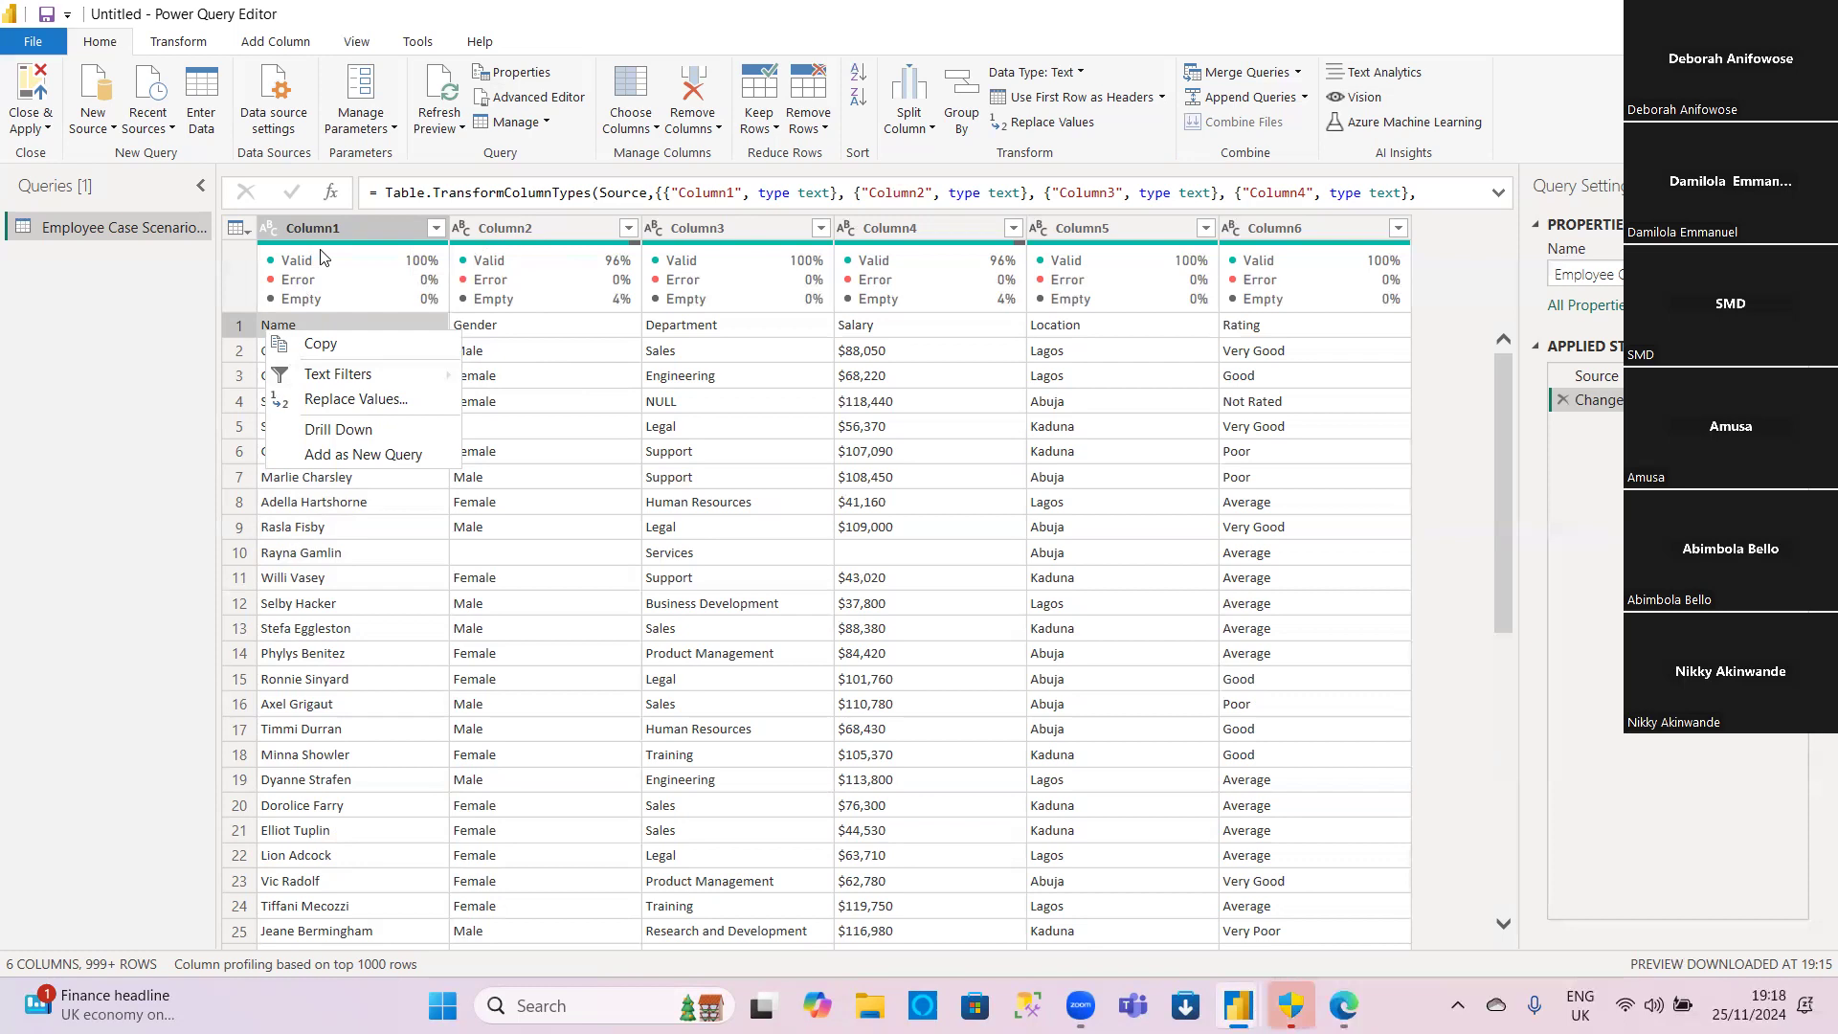
left_click(105, 46)
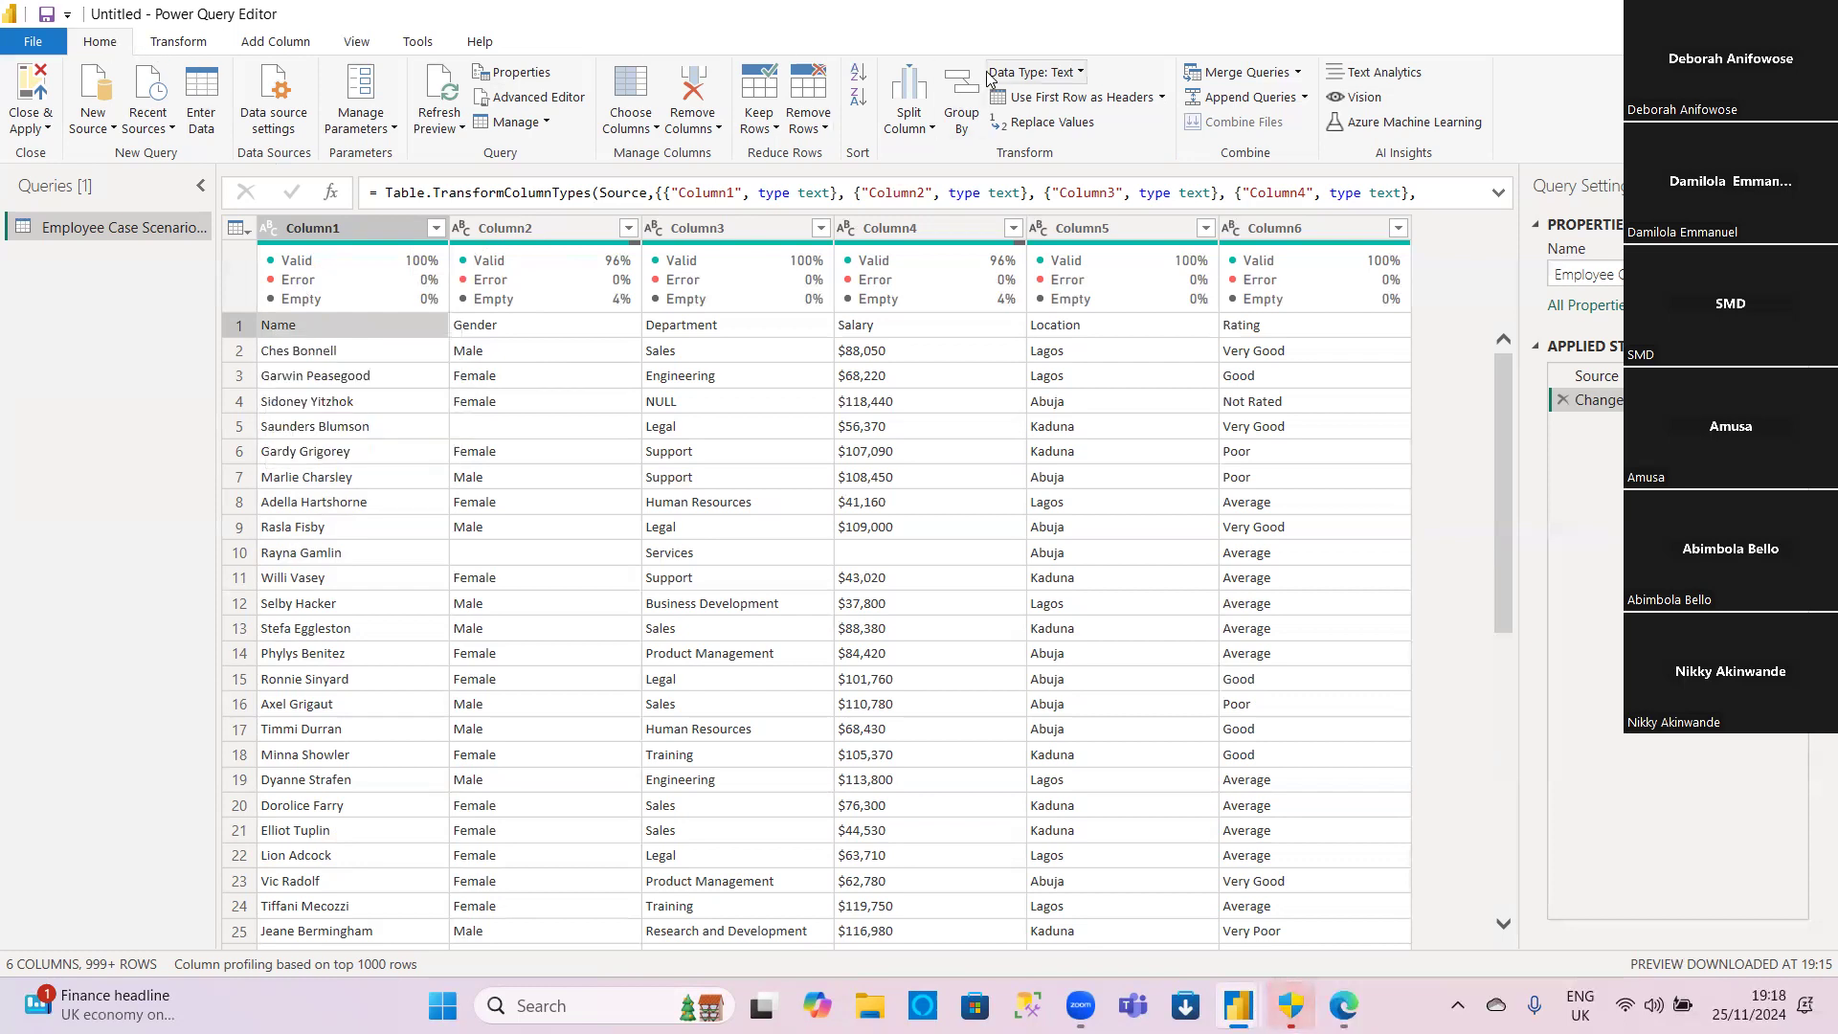
left_click(1062, 99)
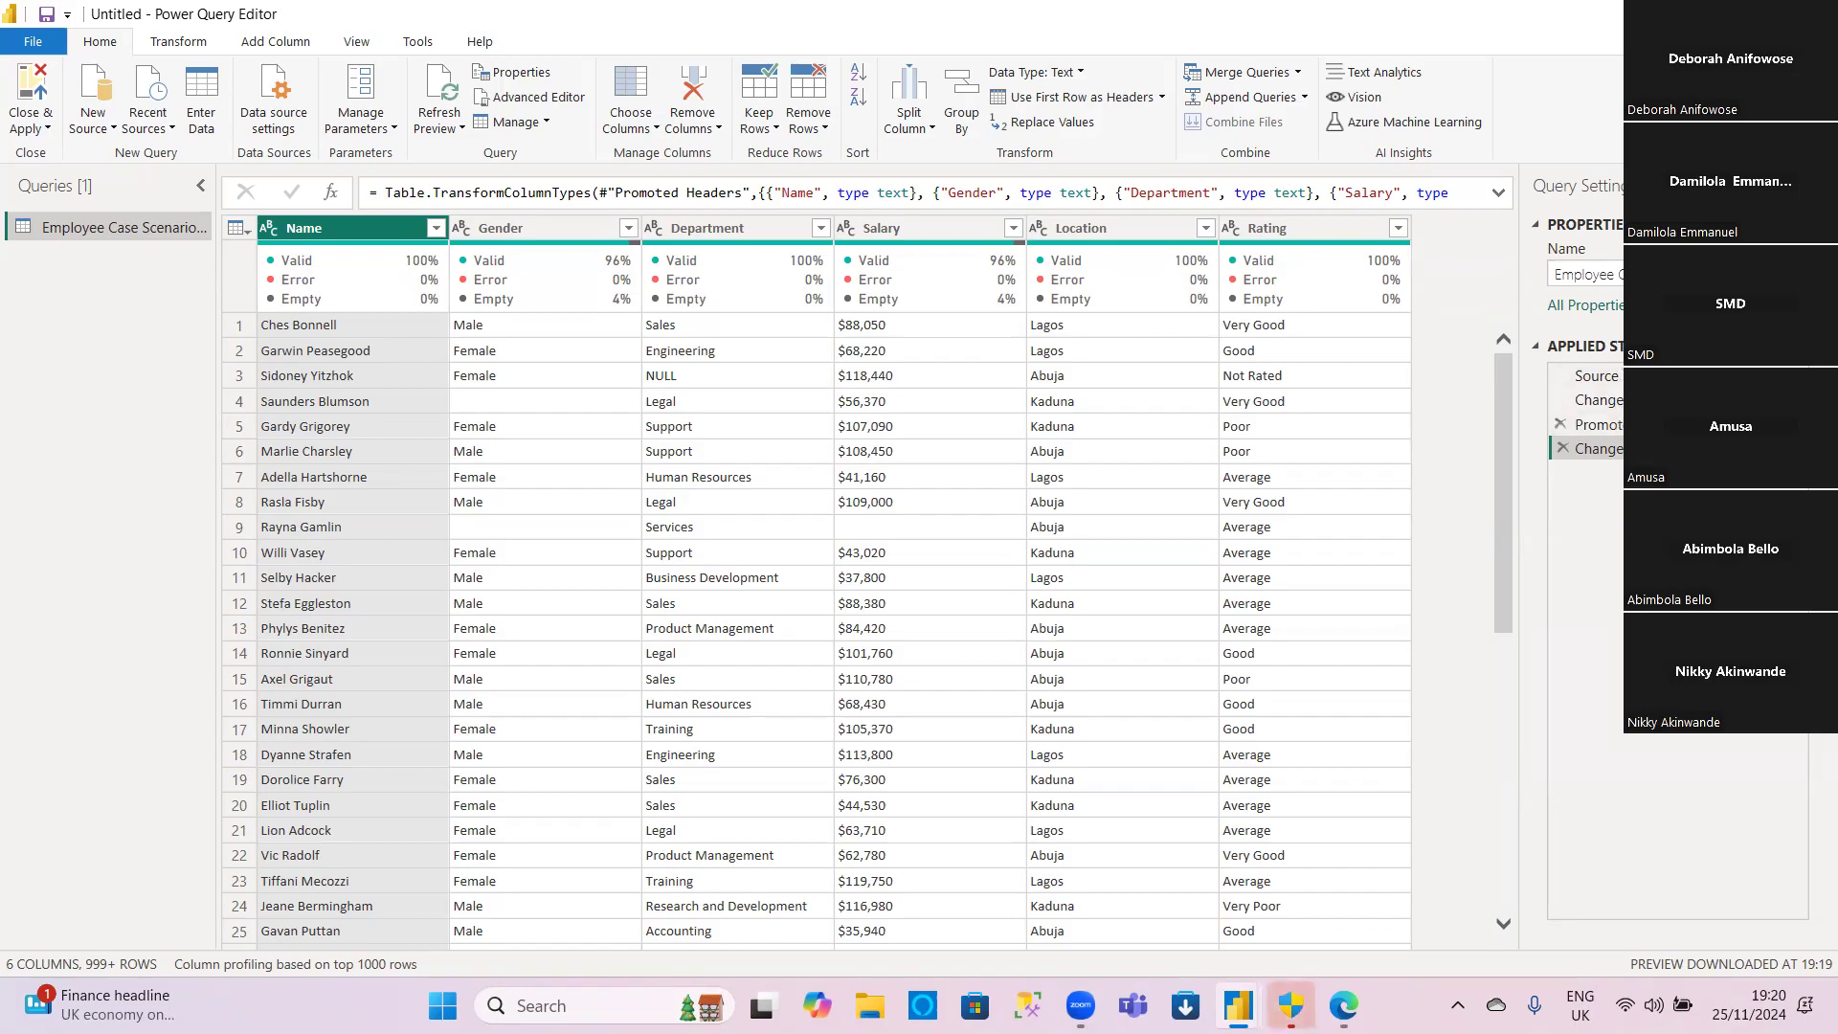
Step: Compare the query's source step with its last type change, and check the data types of the Name, Gender and Department columns
left_click(1597, 376)
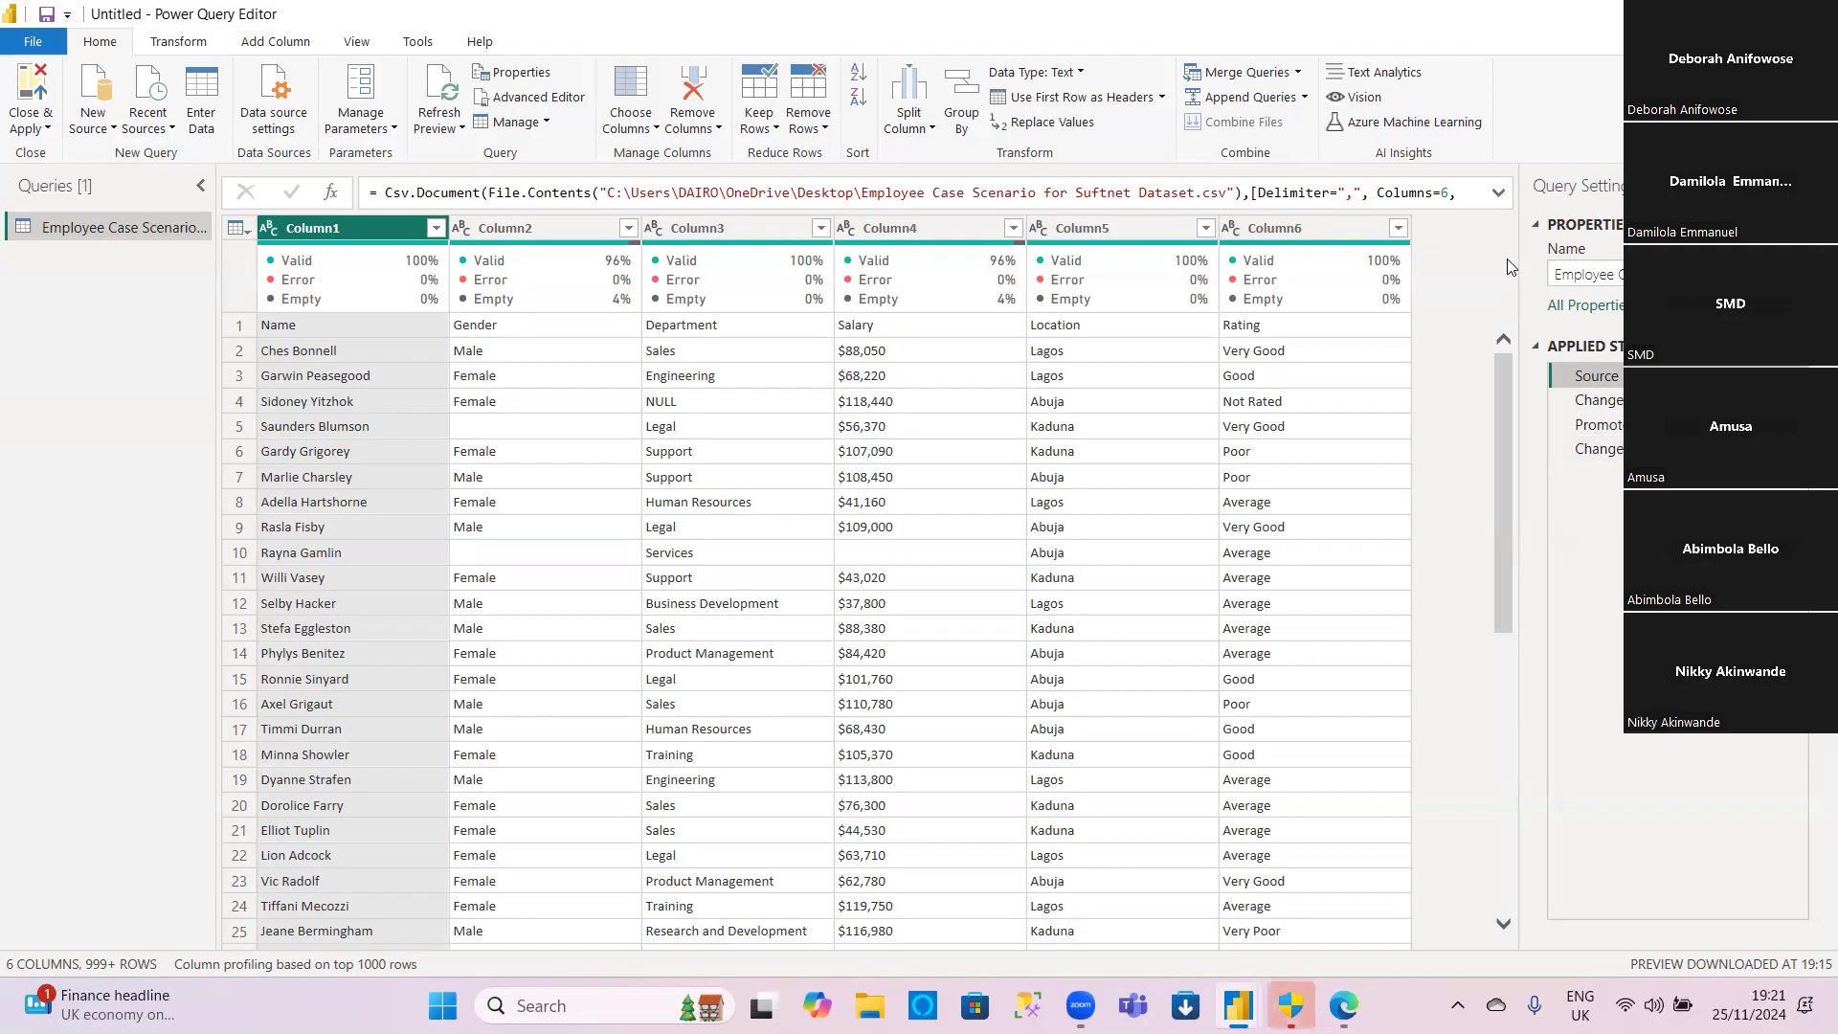
left_click(1615, 451)
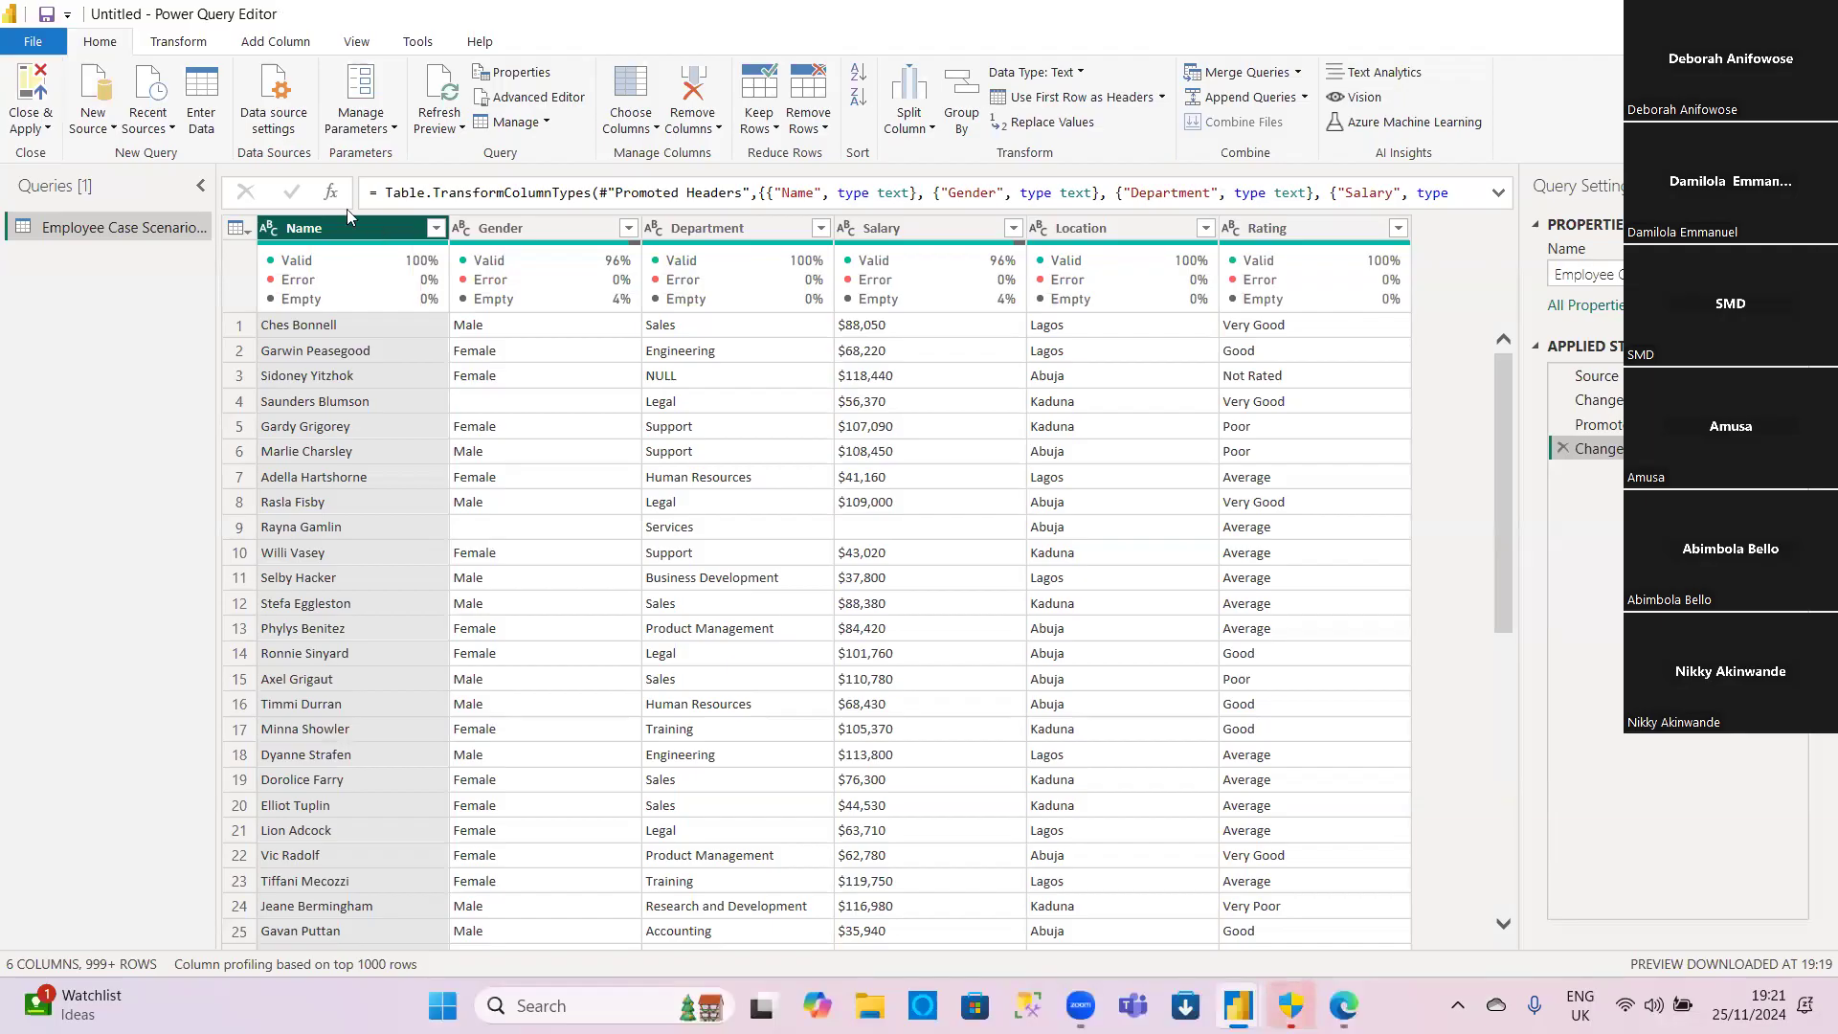
left_click(267, 230)
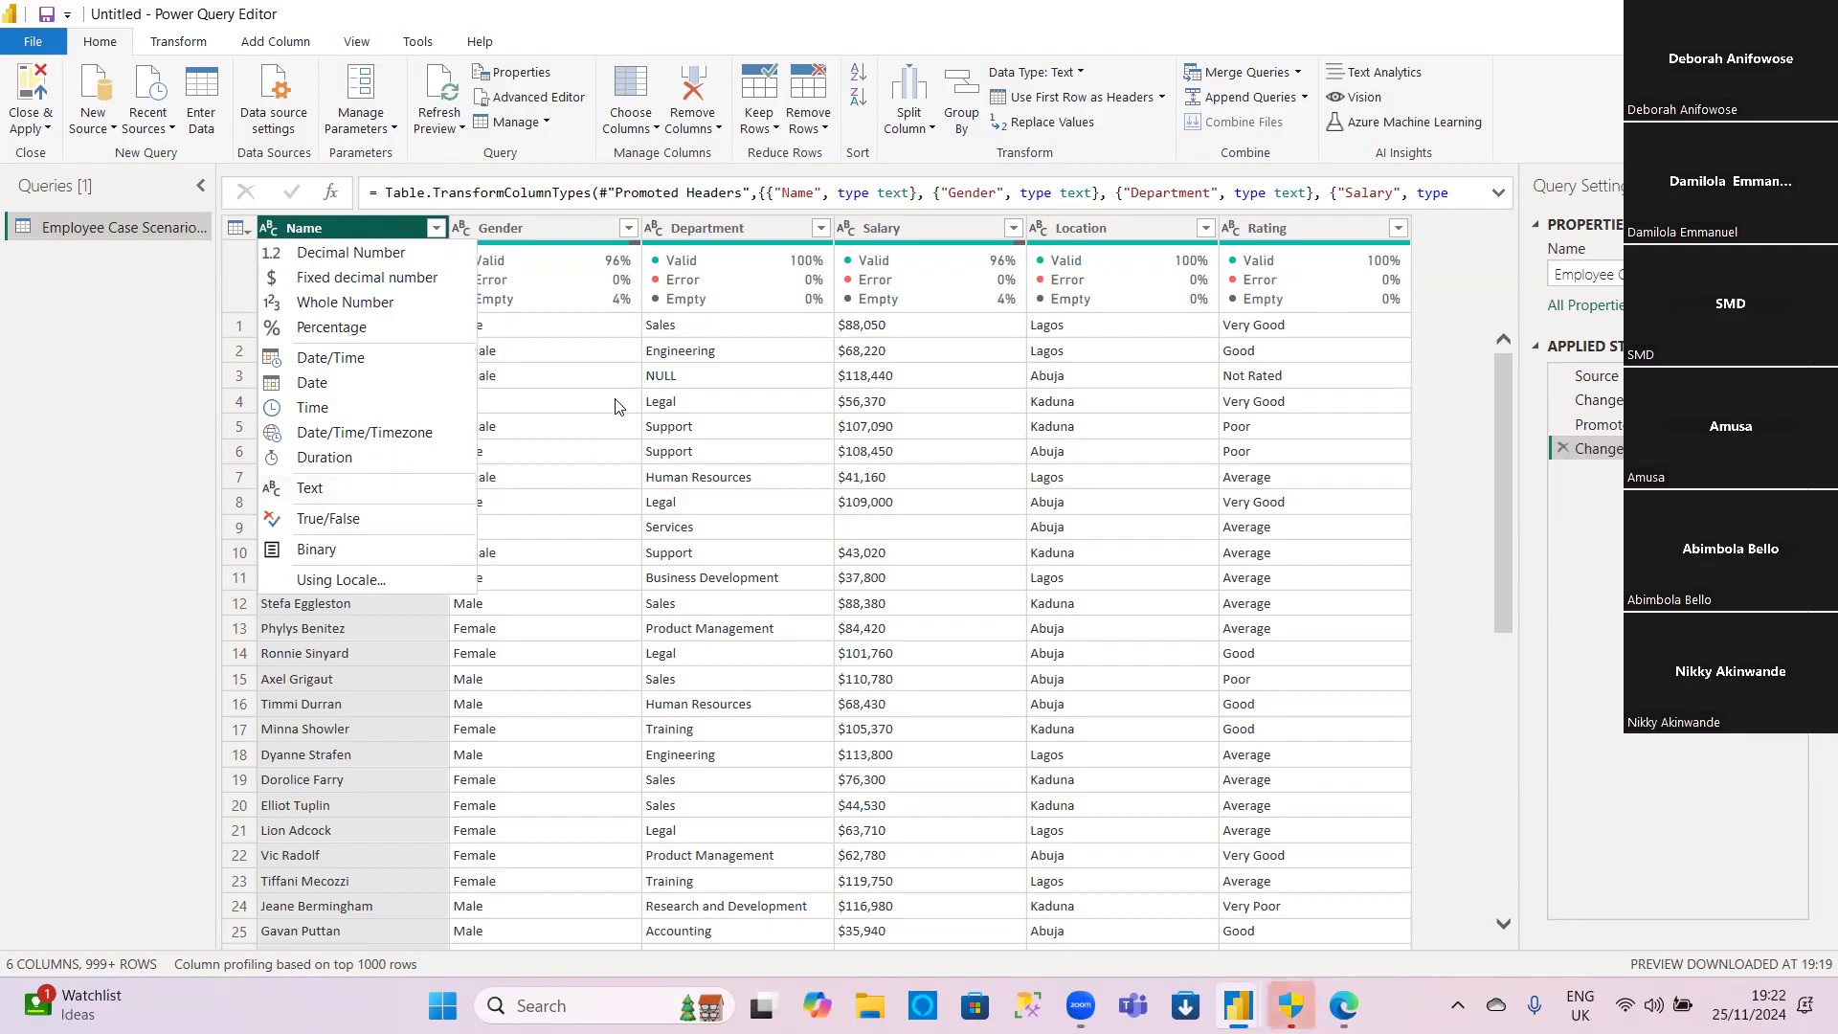
left_click(494, 233)
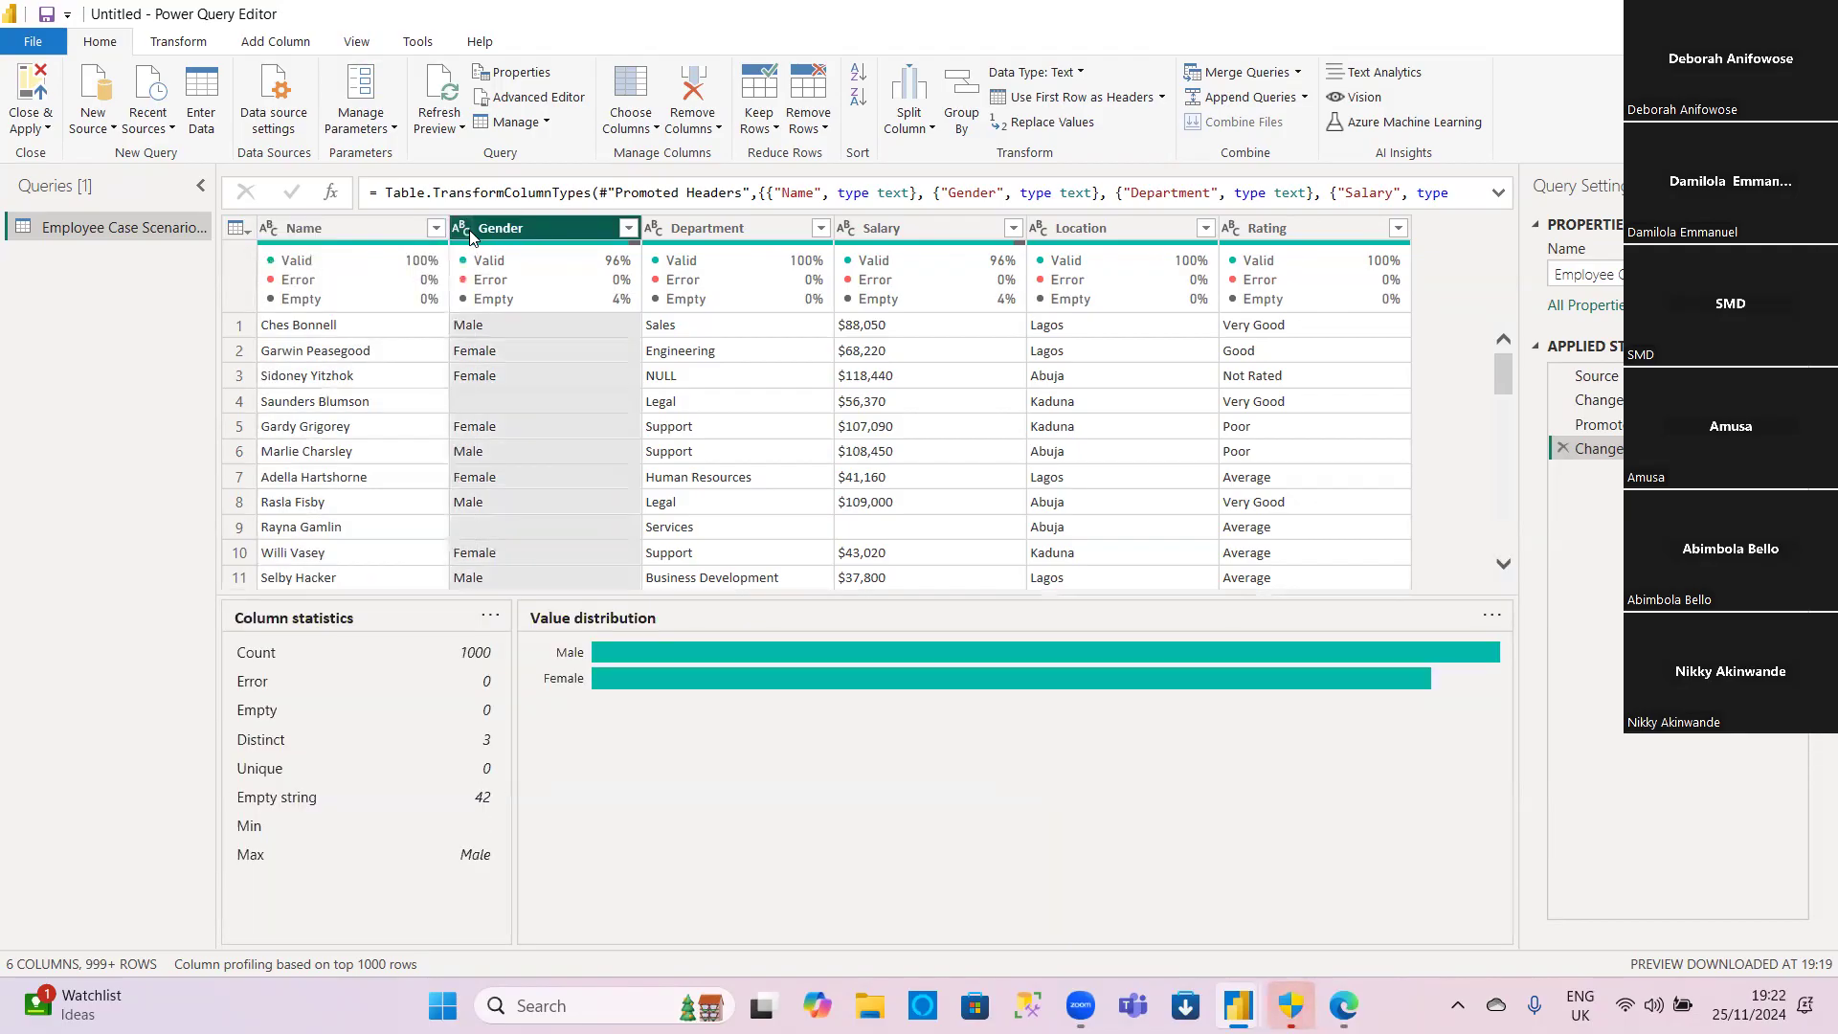
left_click(466, 233)
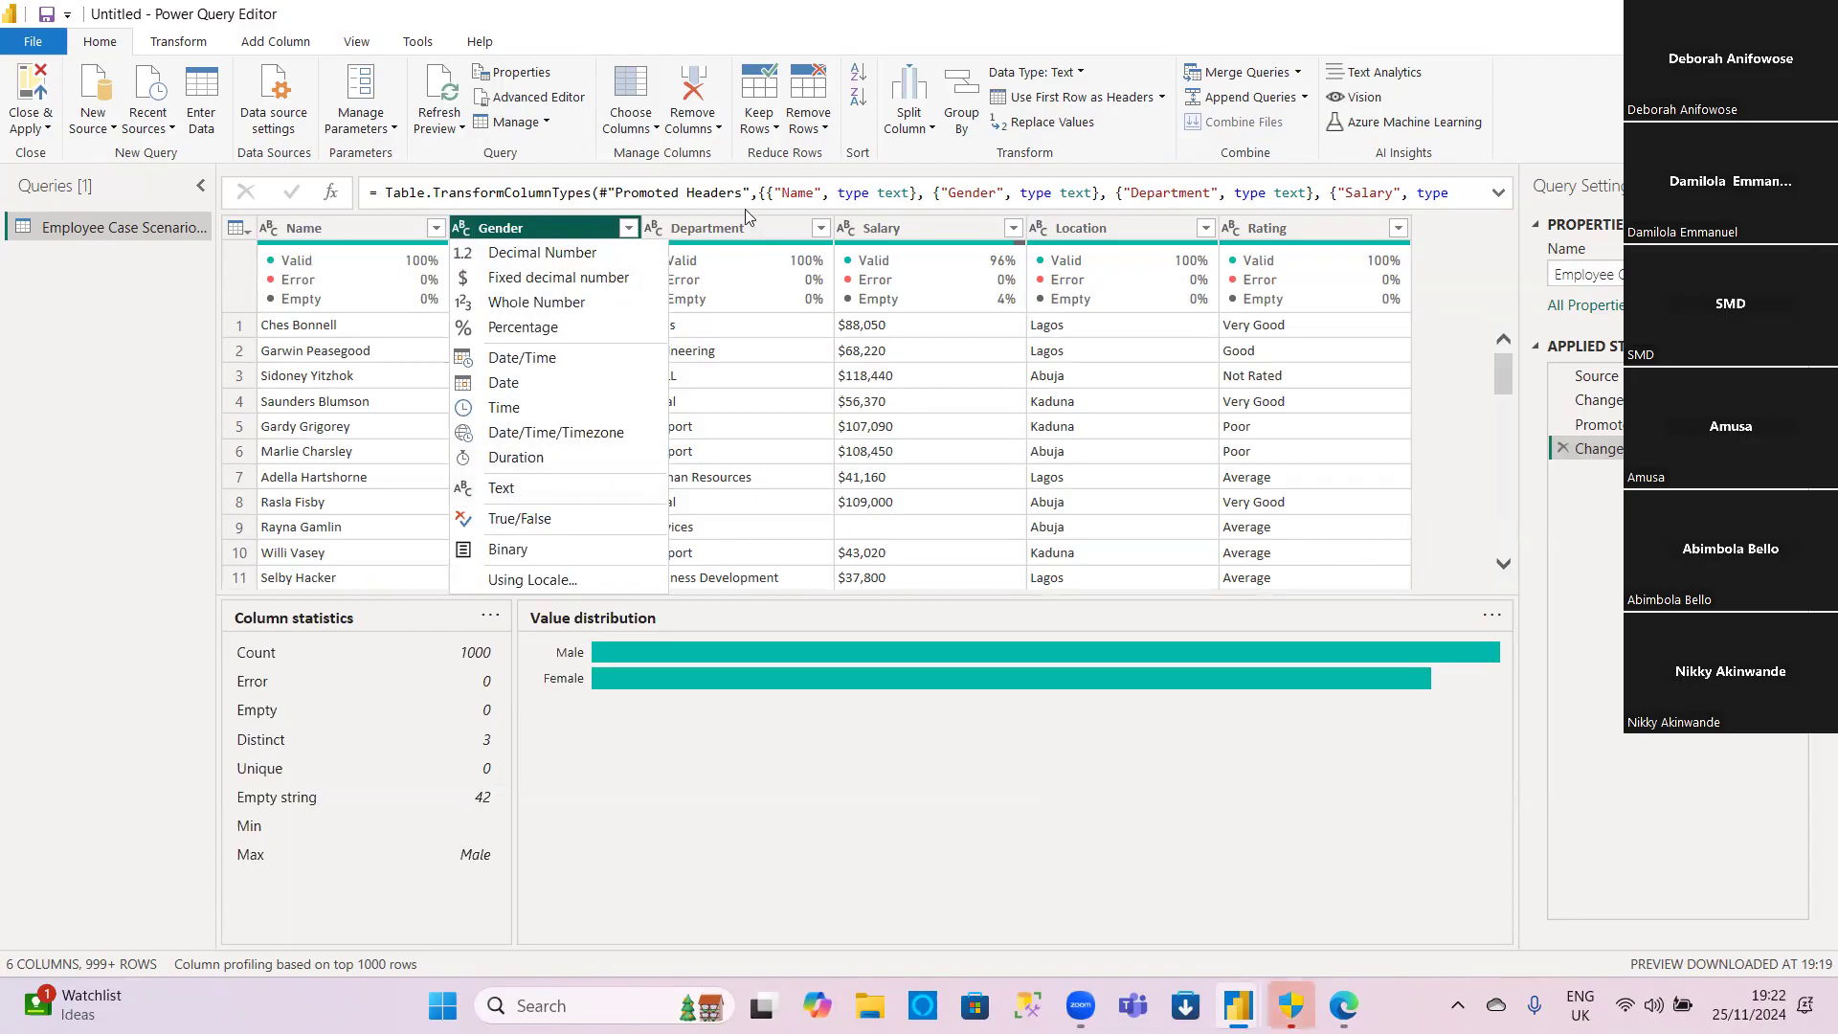
left_click(696, 227)
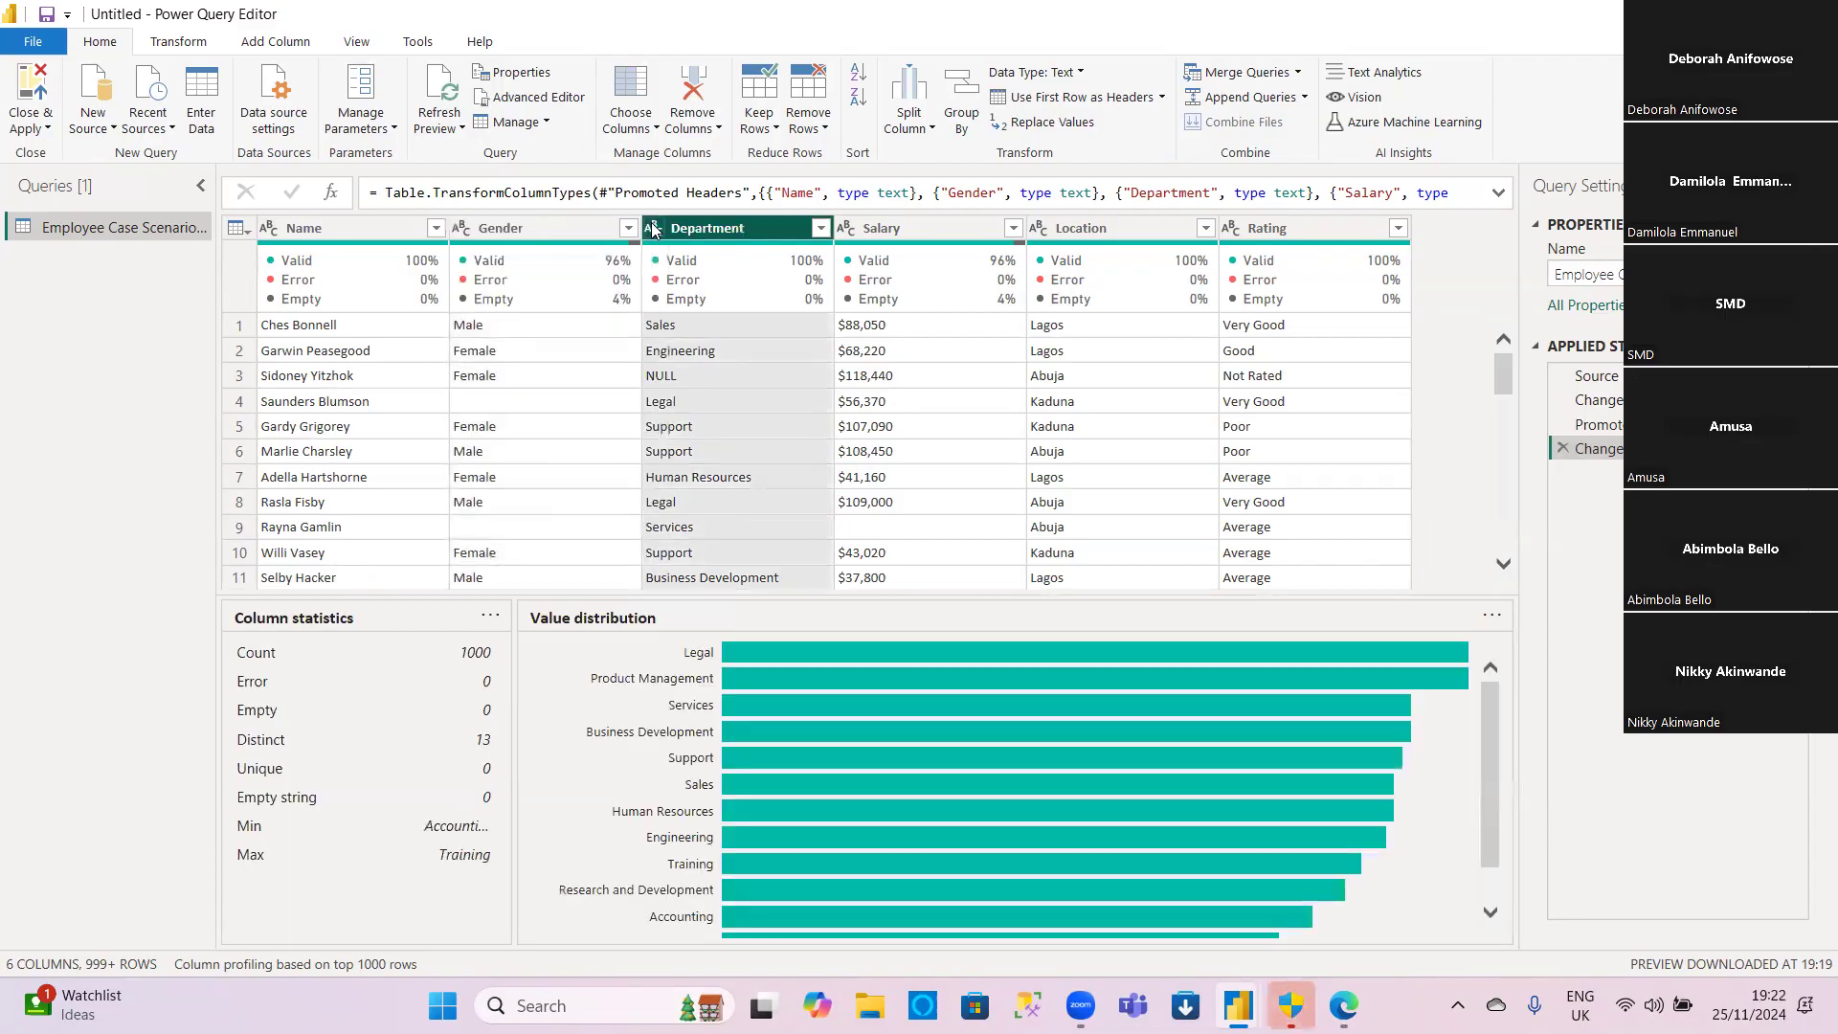
left_click(654, 228)
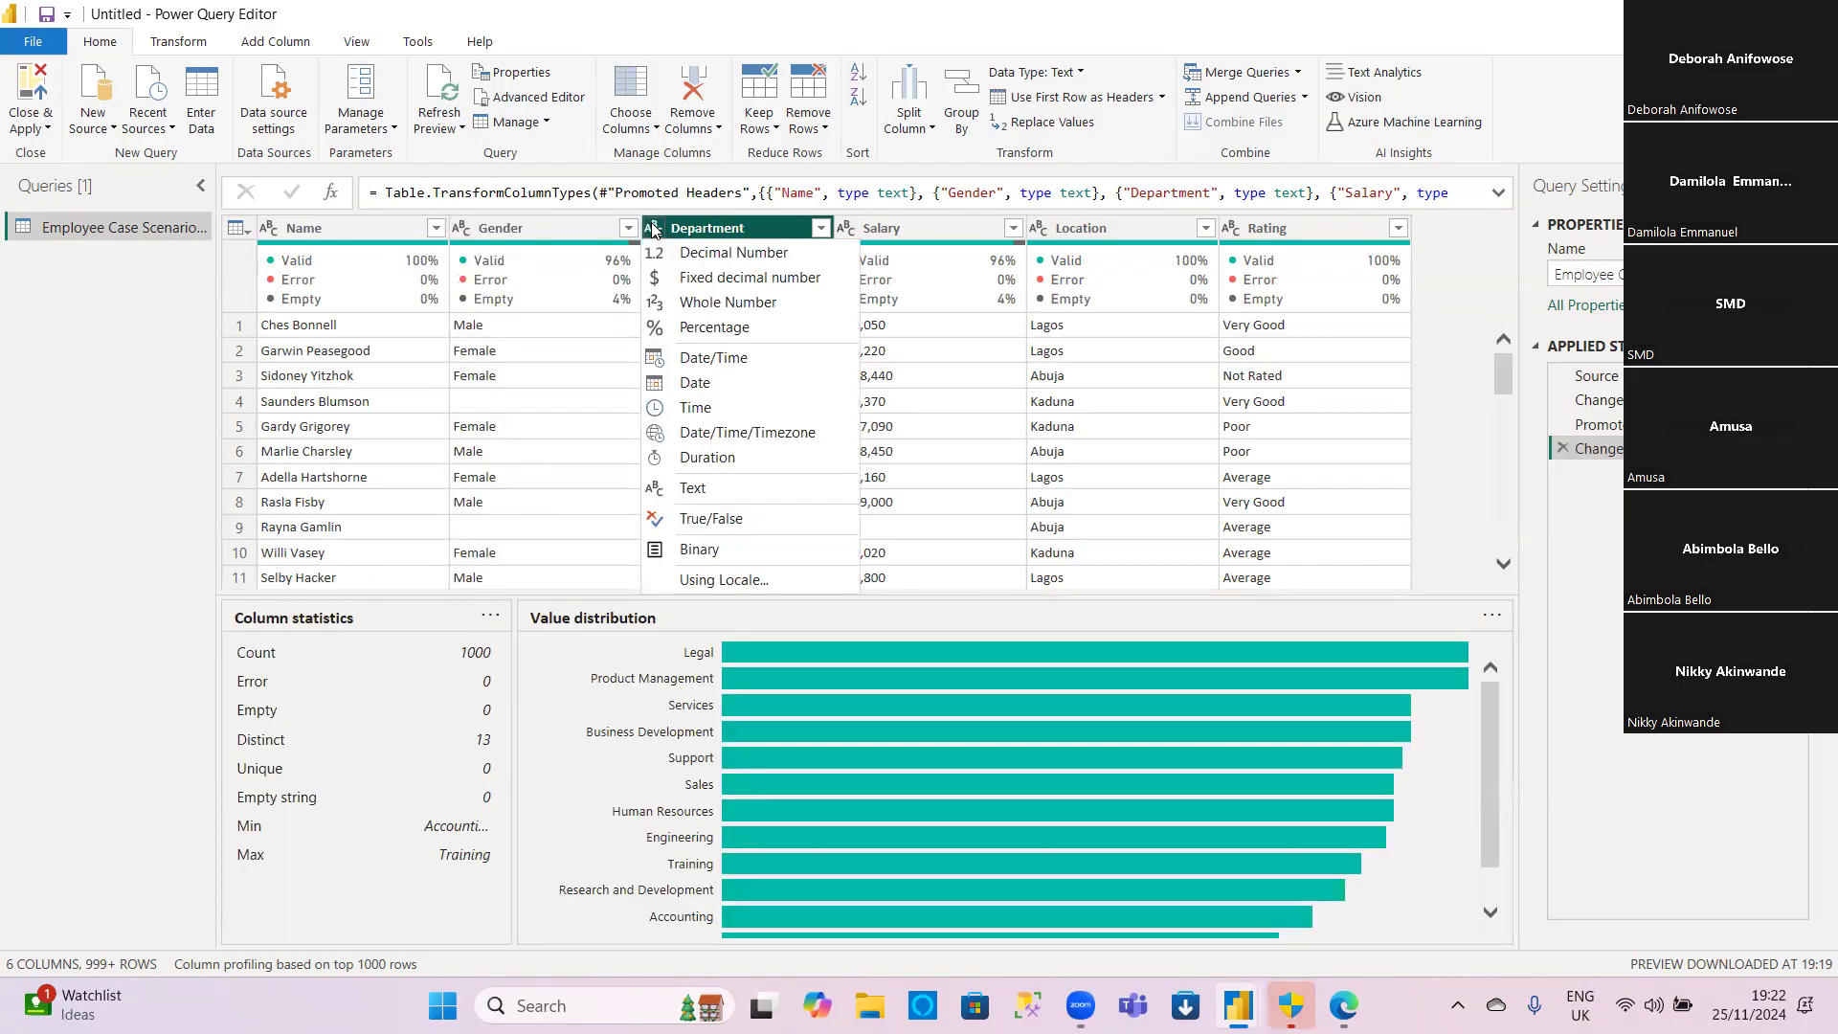
left_click(928, 229)
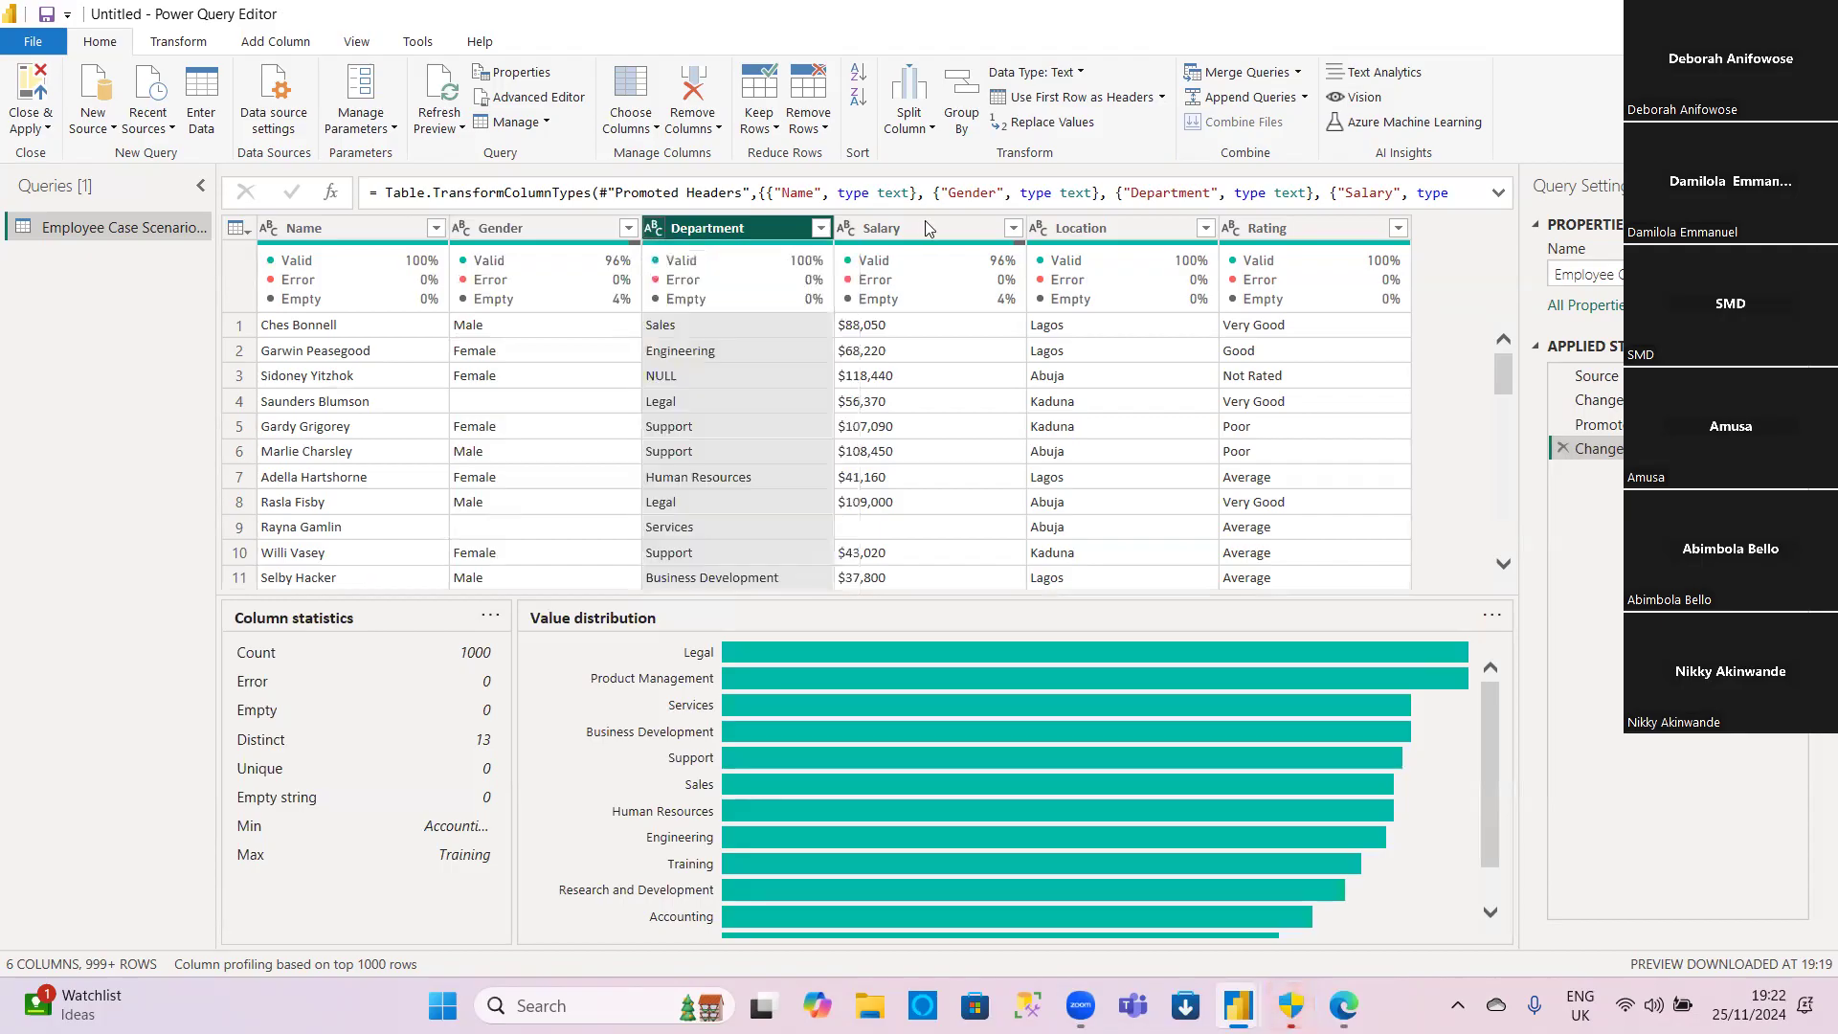
left_click(929, 229)
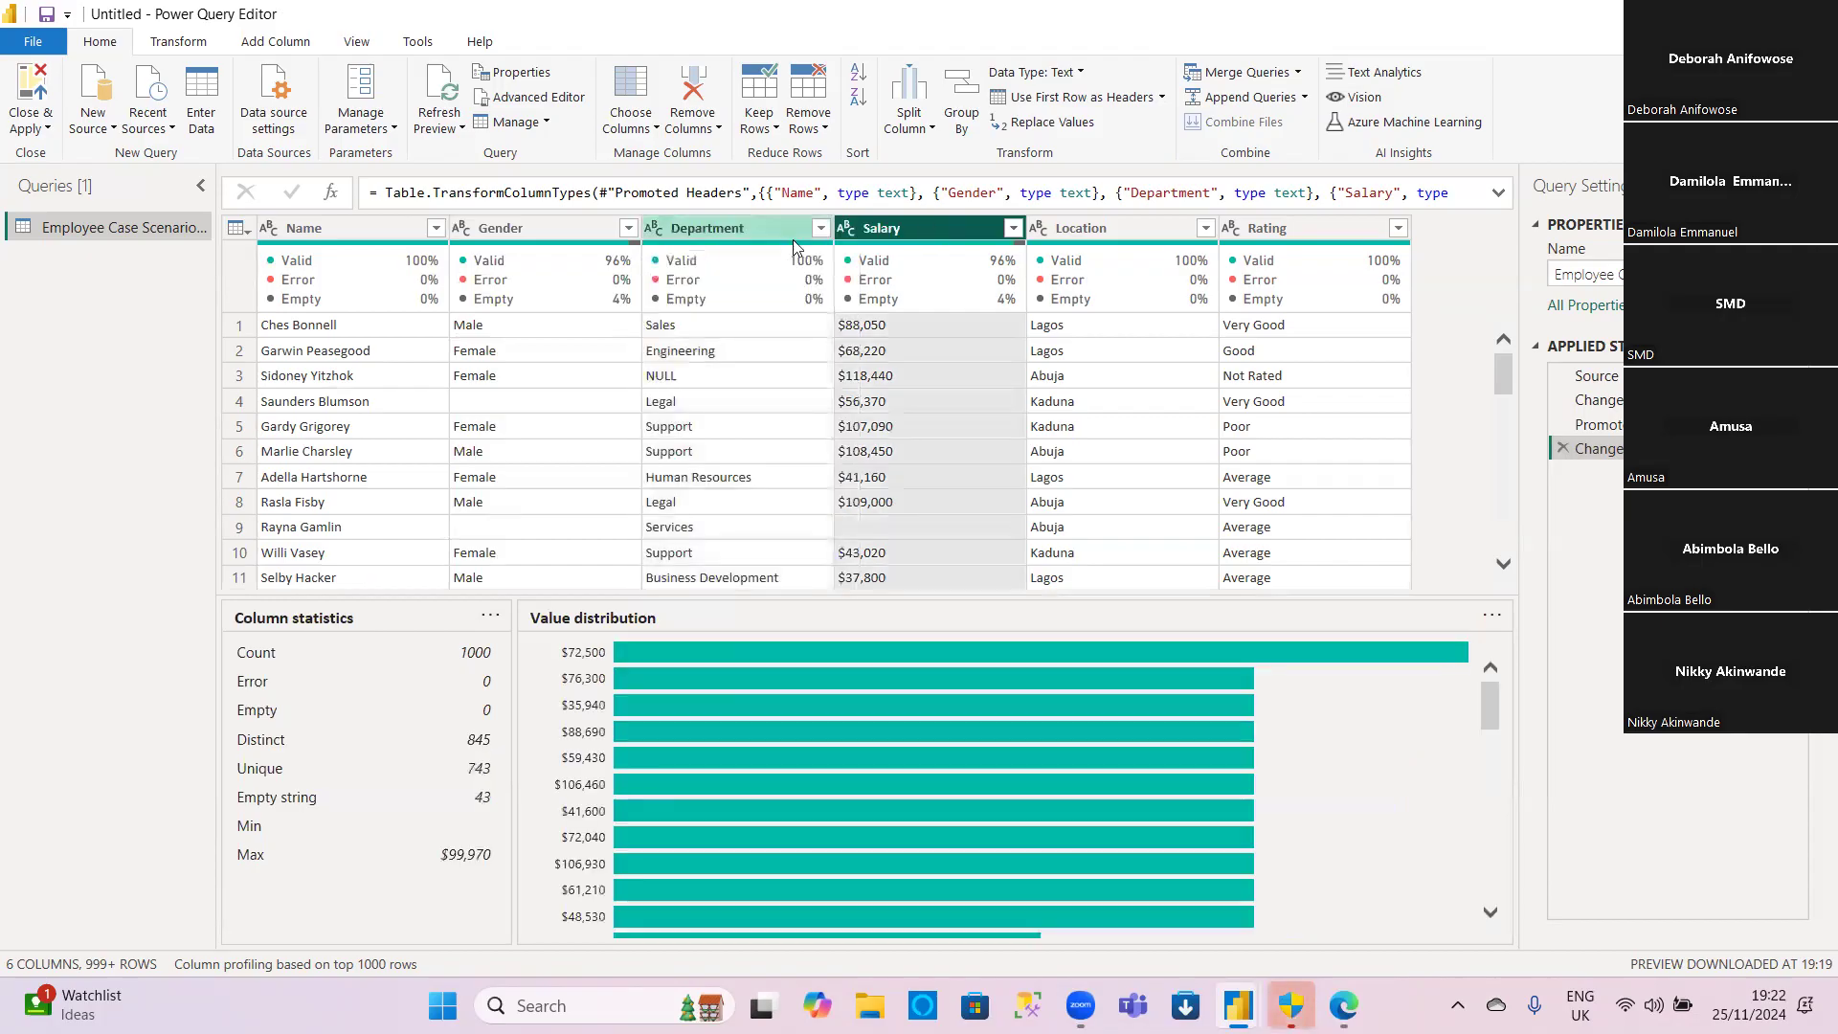
left_click(653, 229)
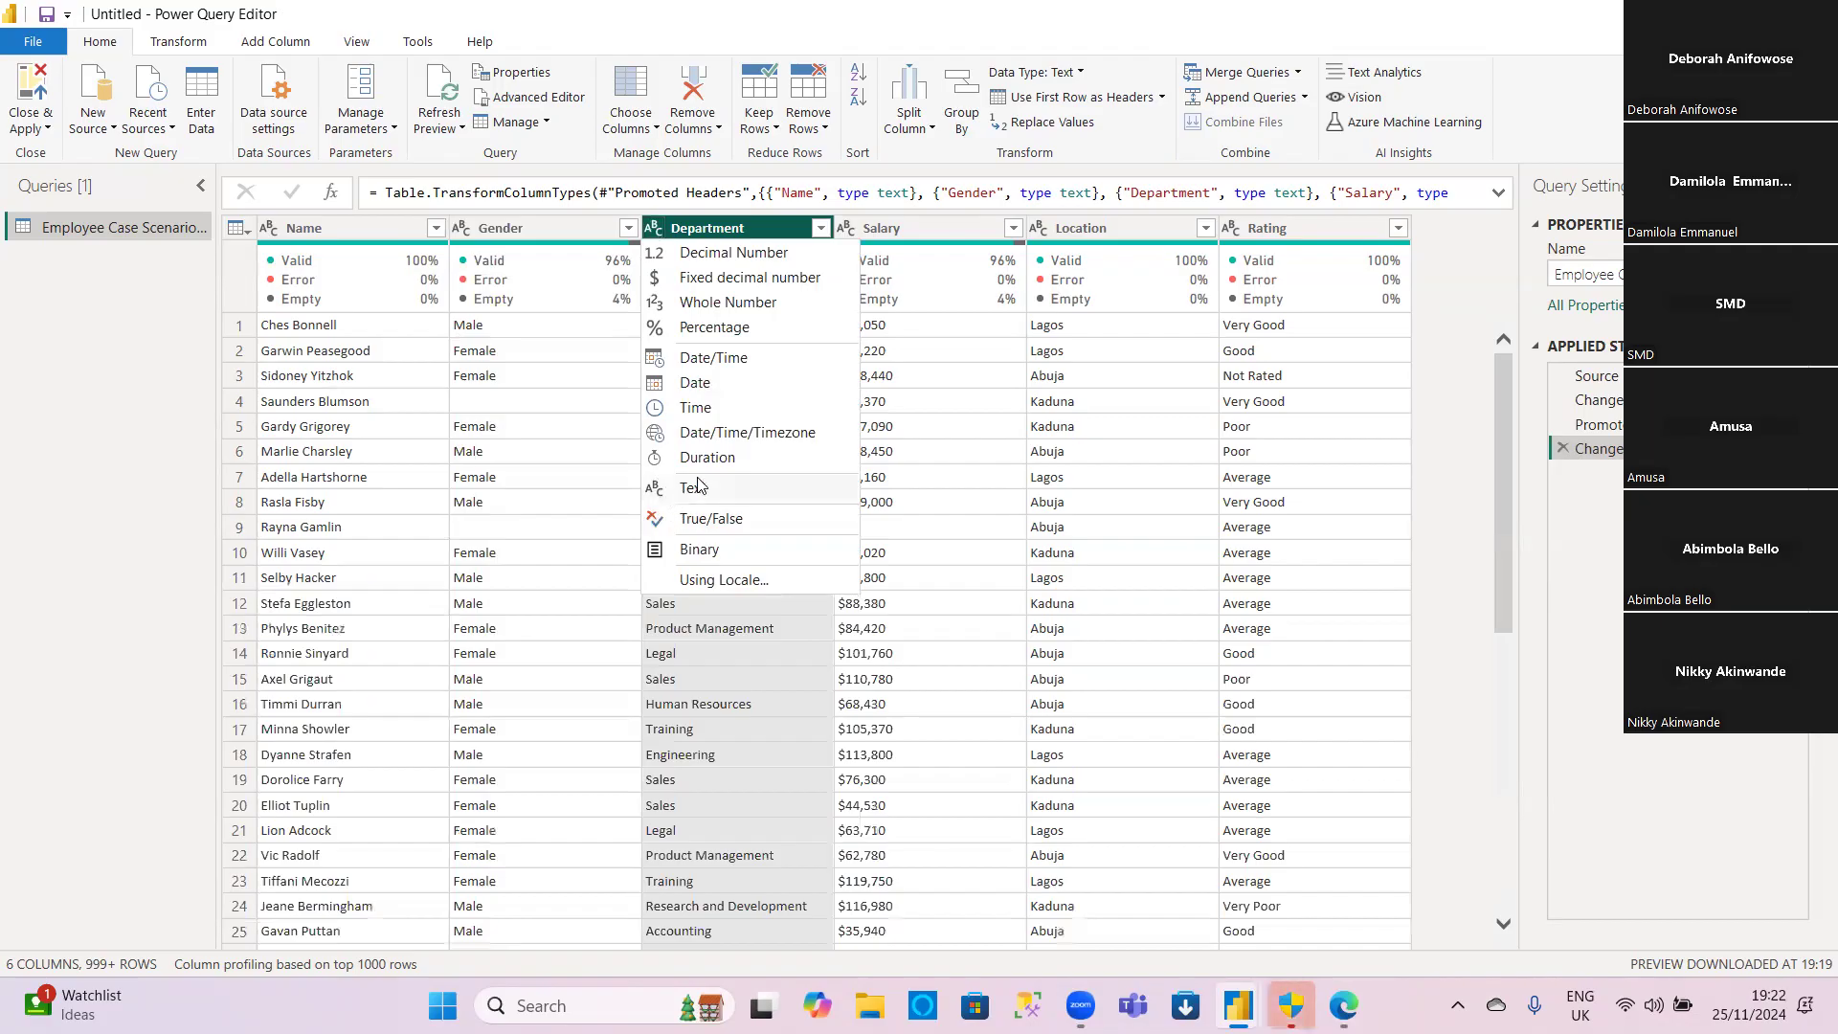
Step: Change the Salary column's data type to Fixed decimal number, replacing the current type conversion
left_click(877, 229)
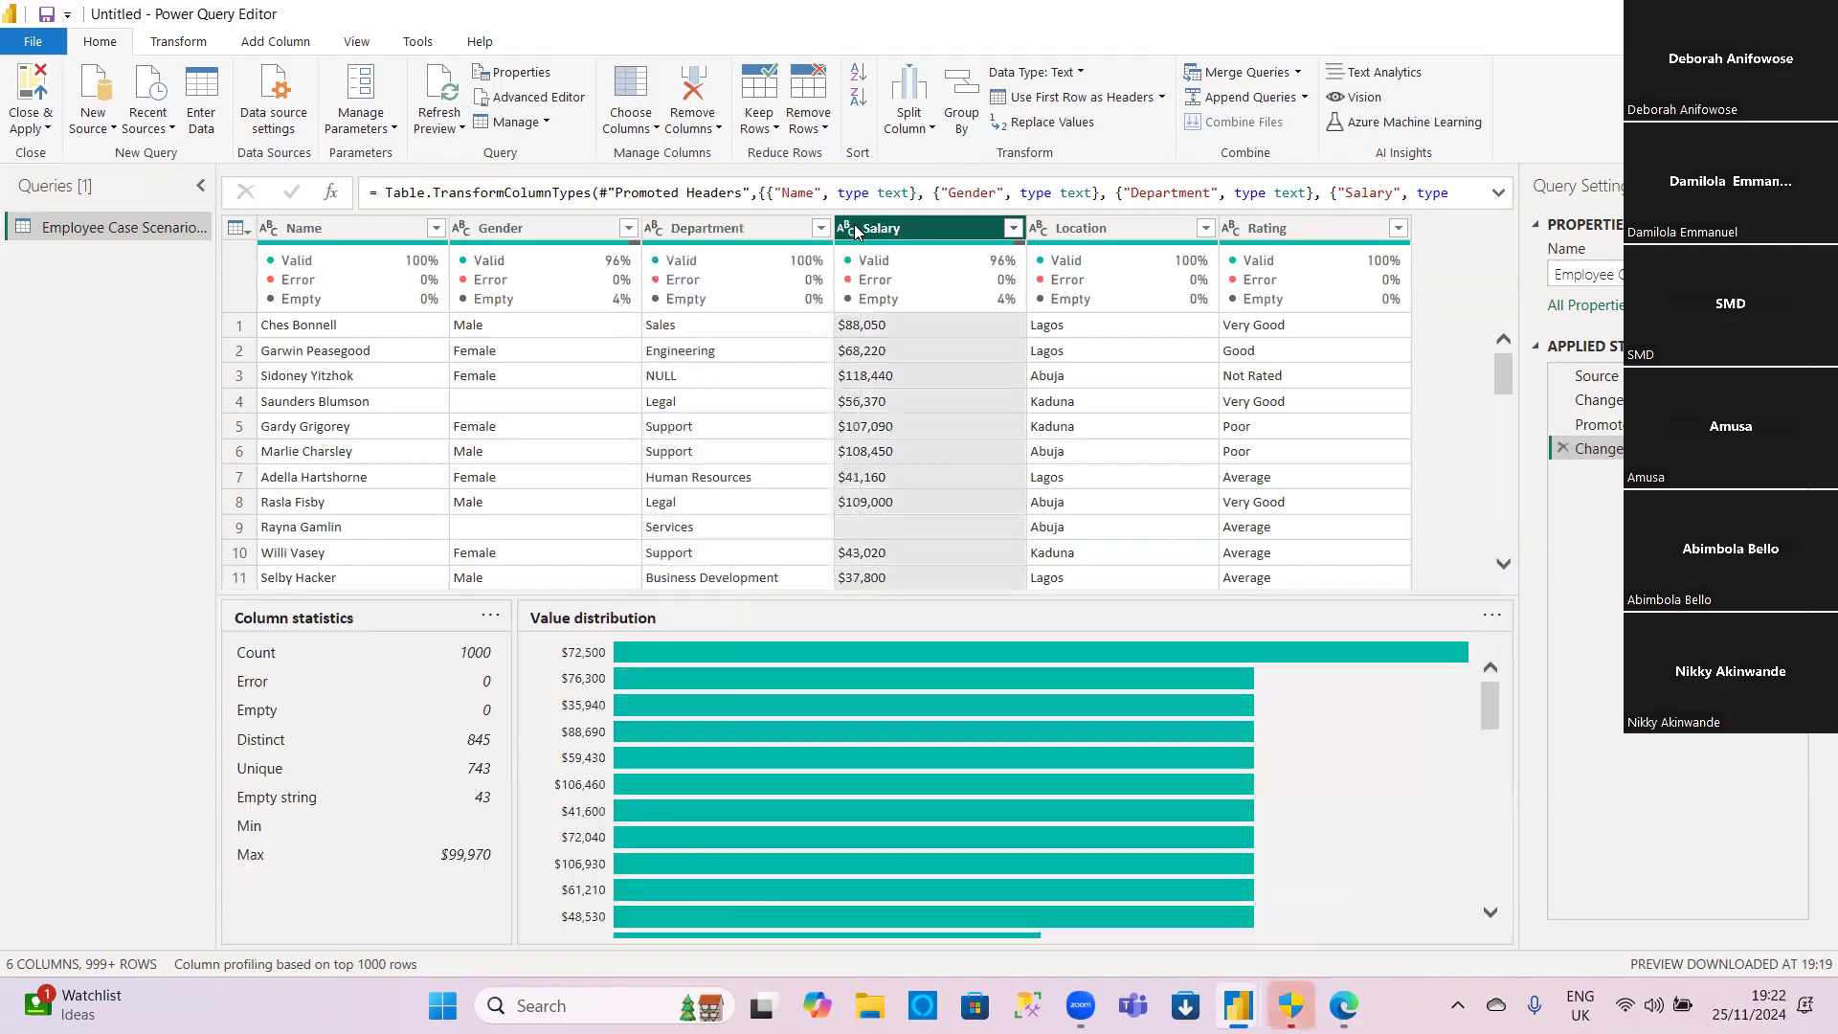
left_click(846, 229)
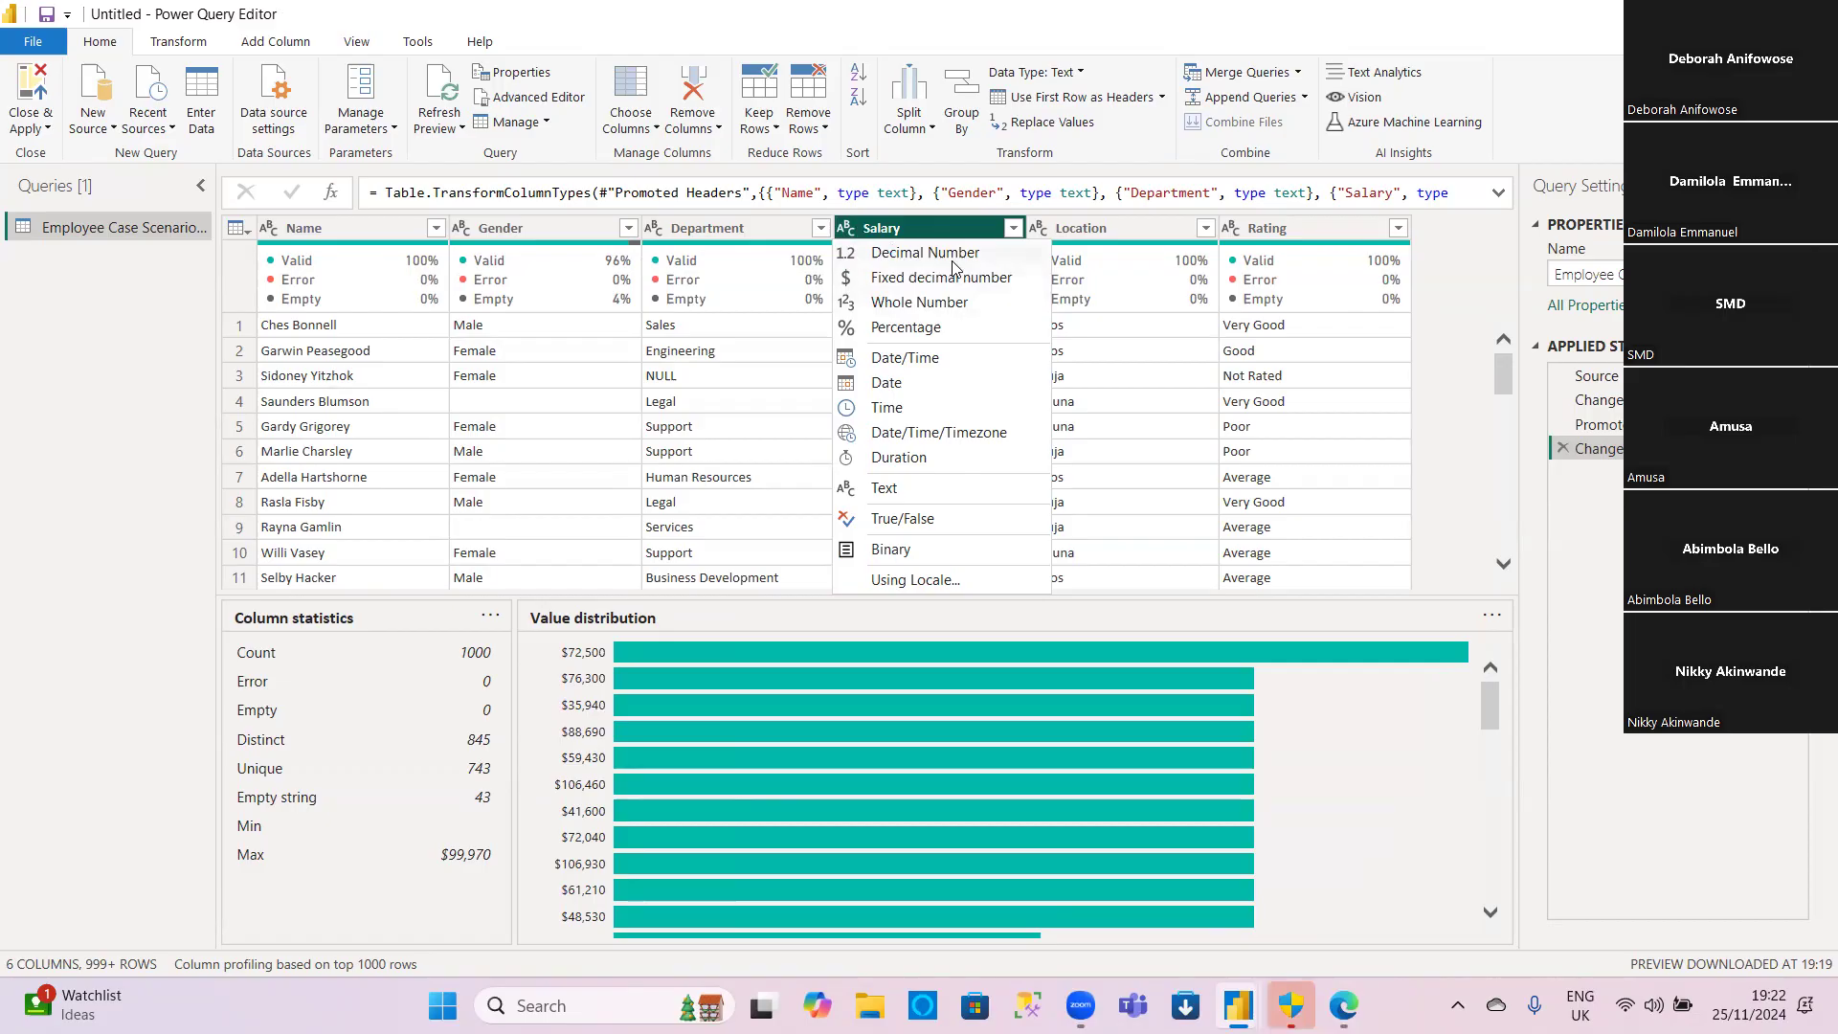
left_click(899, 279)
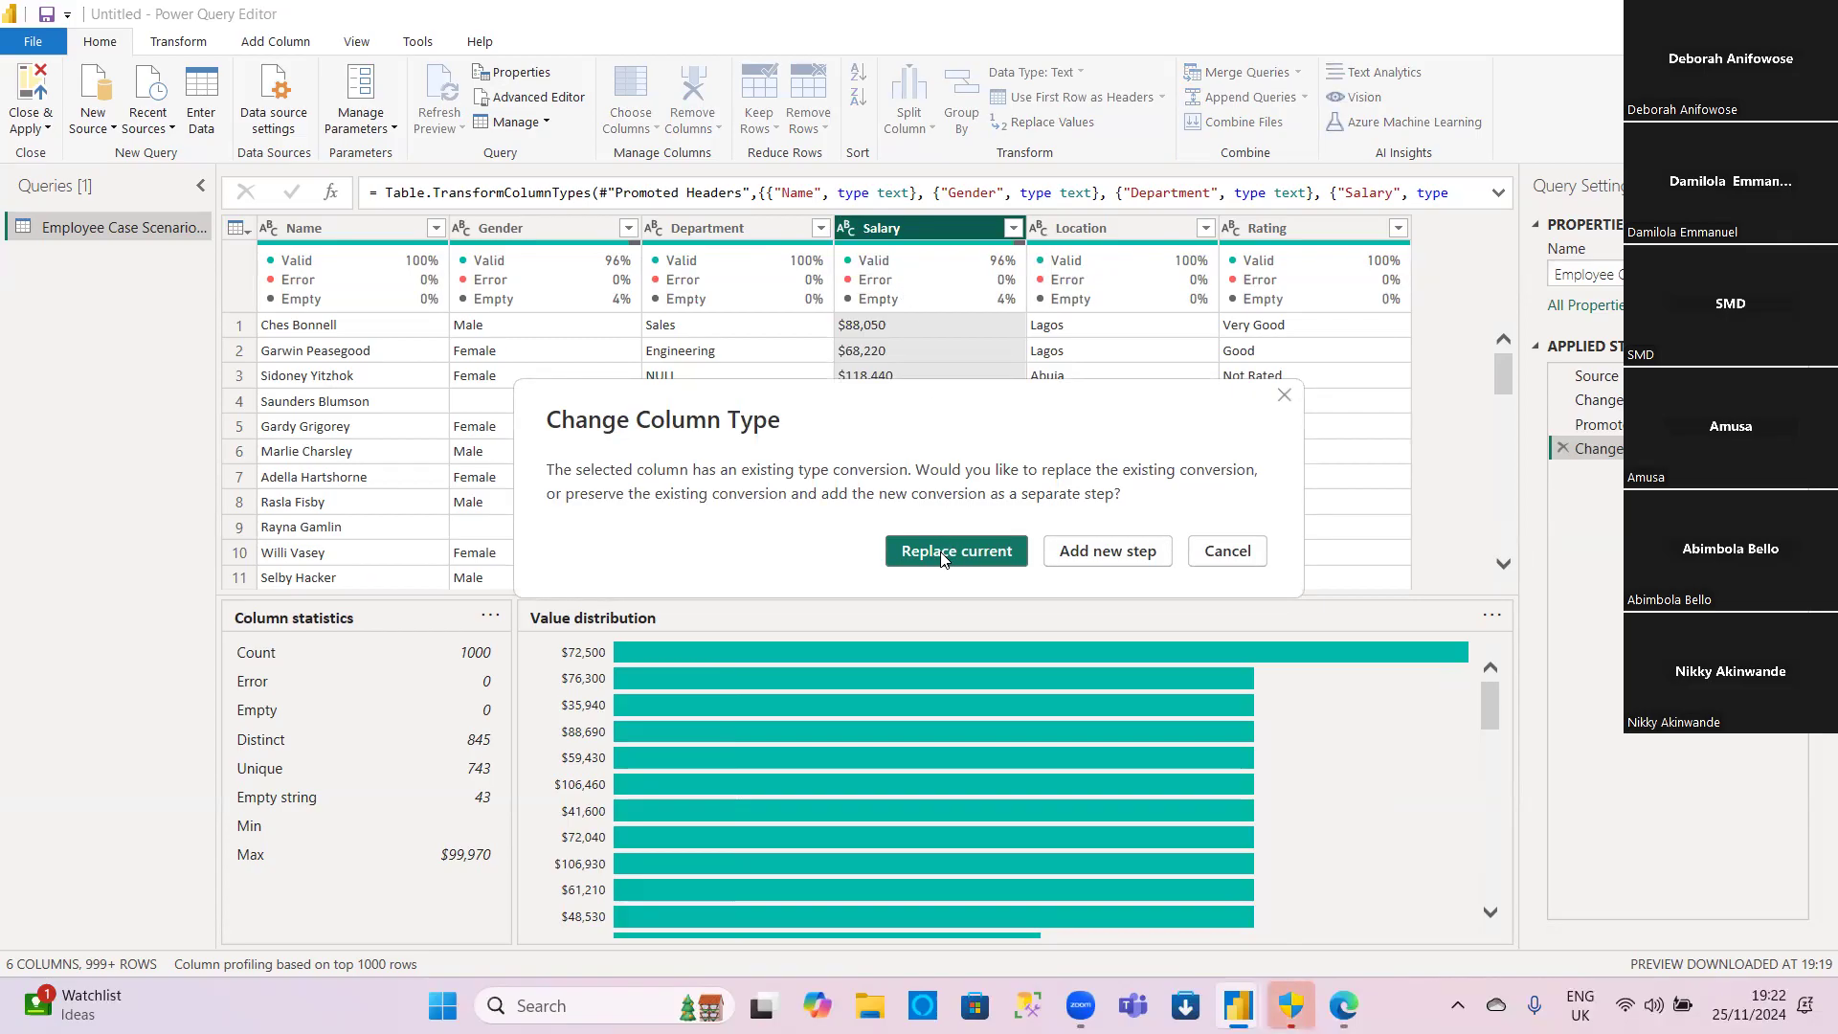
left_click(944, 551)
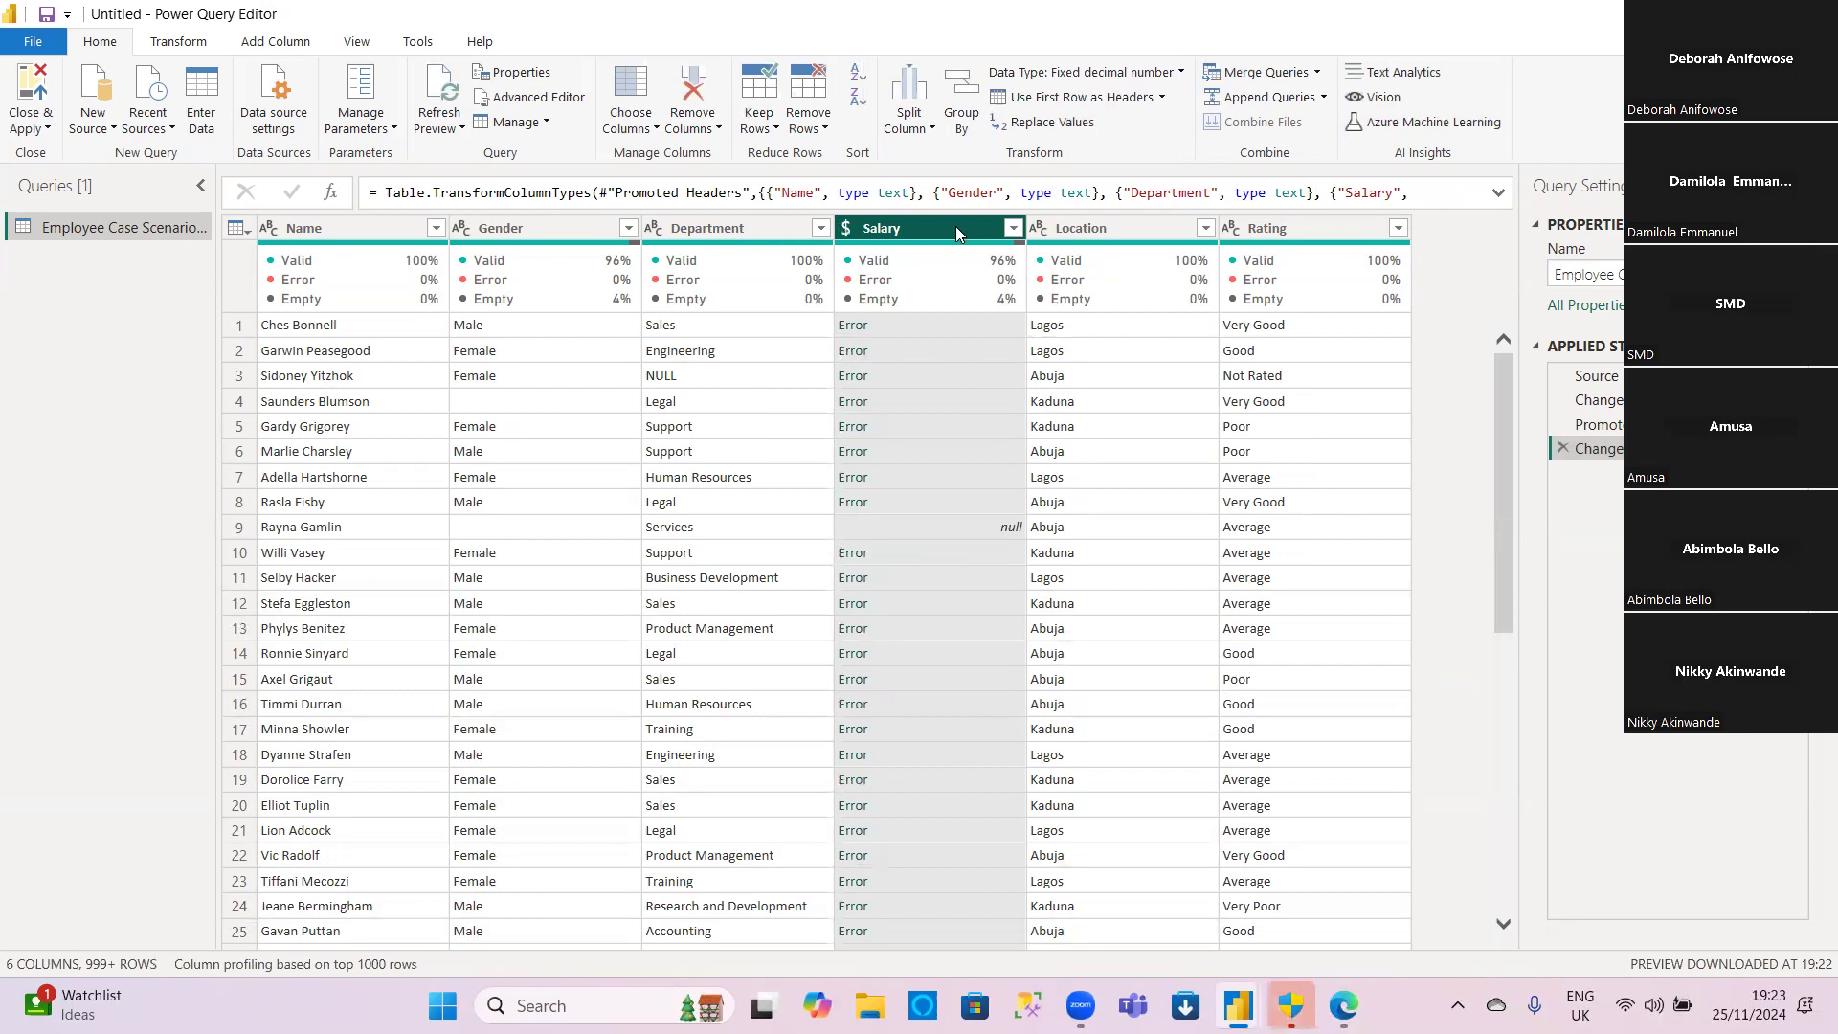
right_click(956, 226)
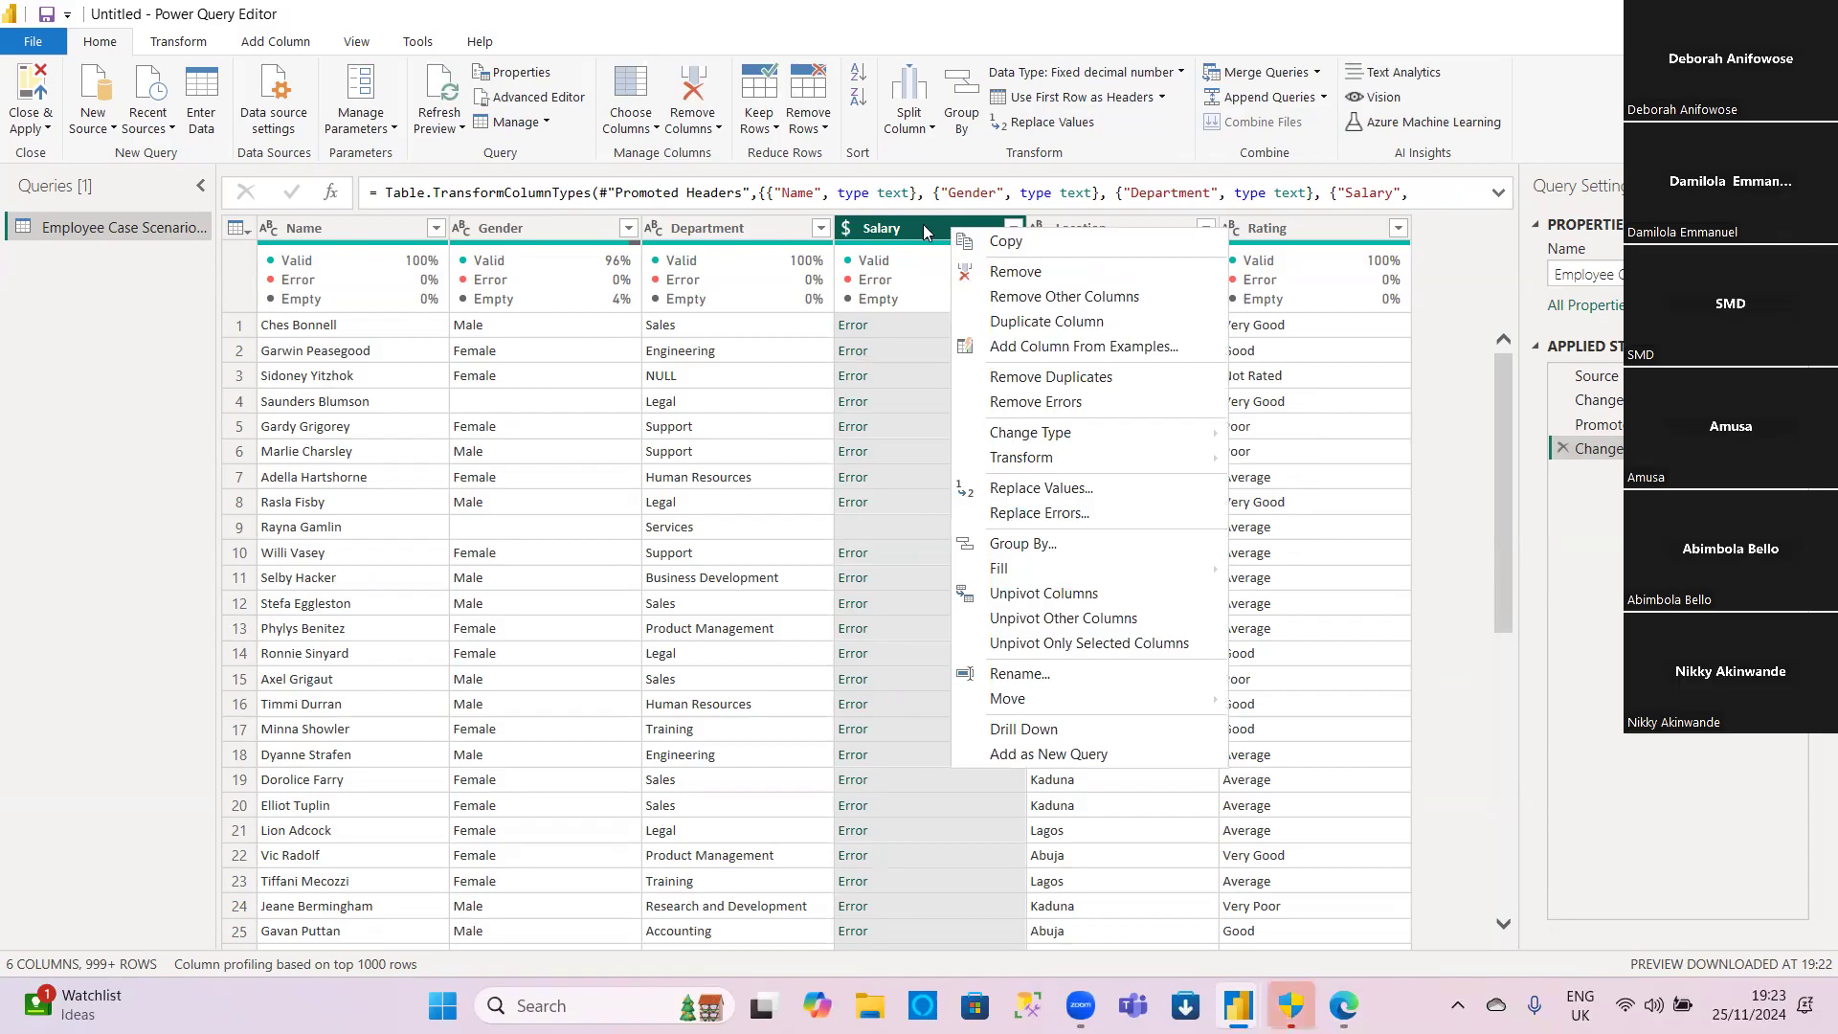
left_click(923, 230)
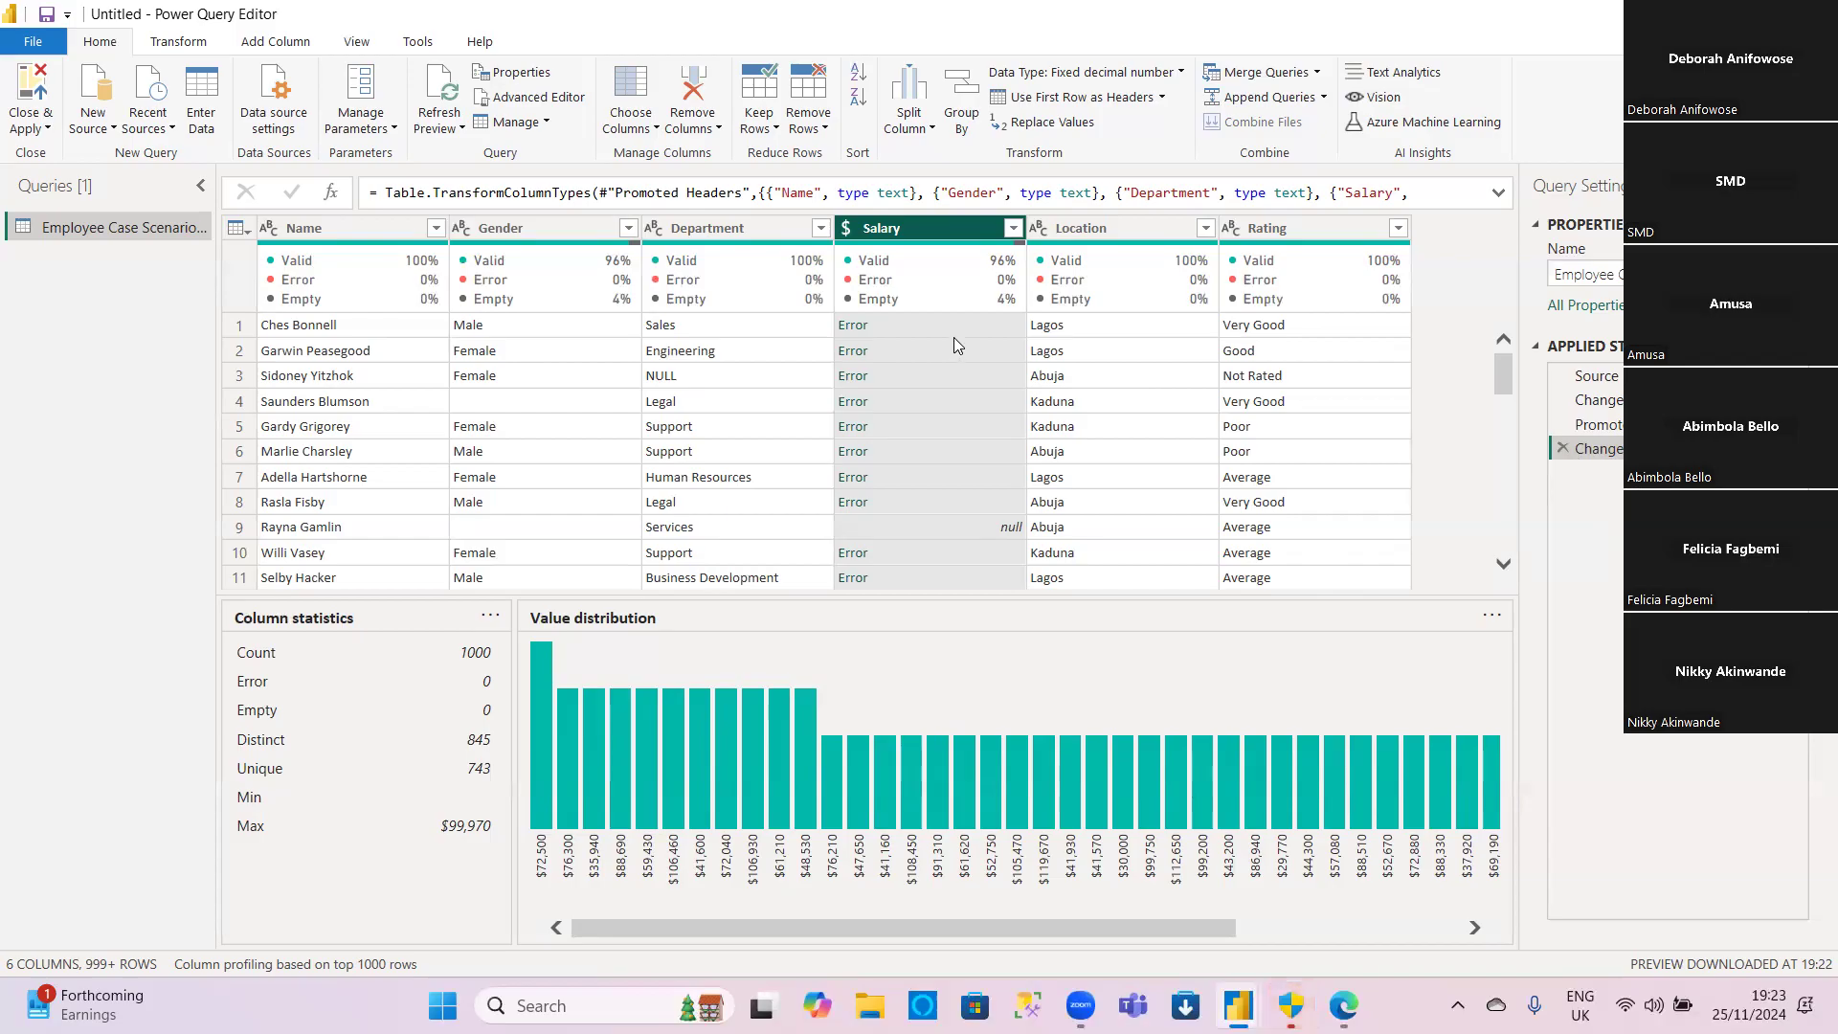
Step: Filter the blank values out of the Salary column right after the promoted headers step
left_click(1601, 425)
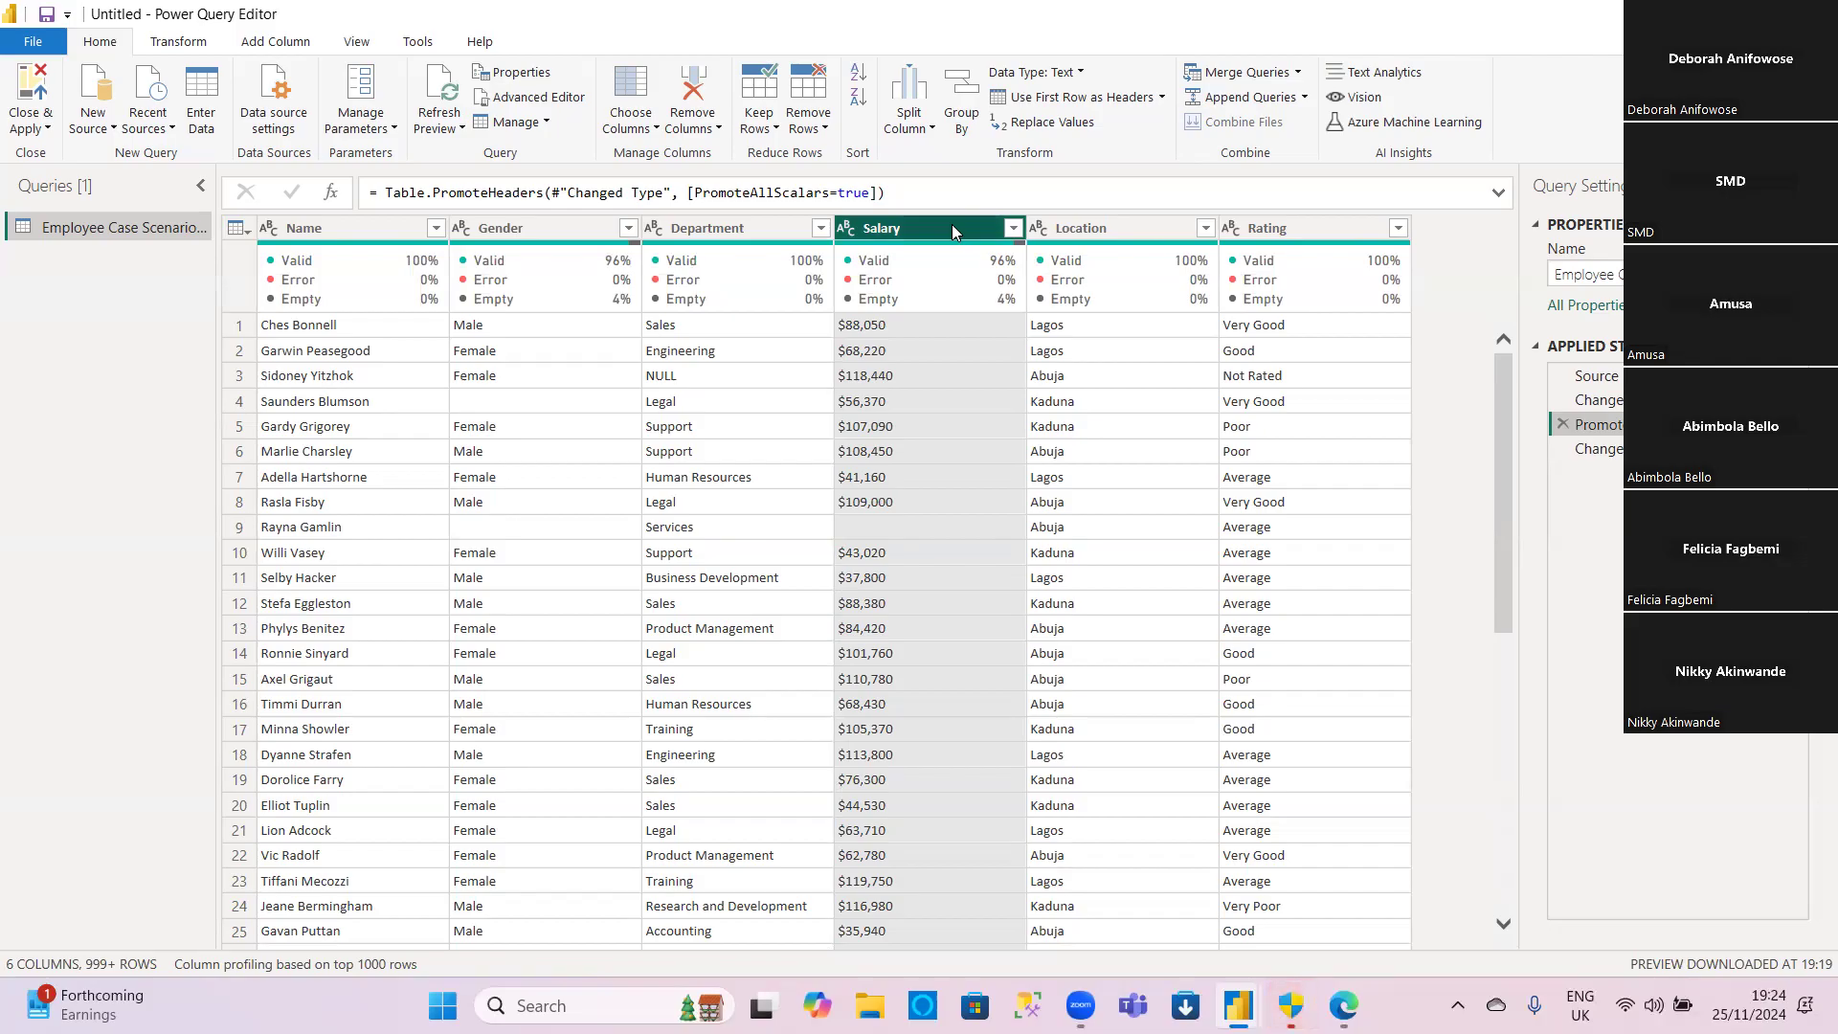
right_click(1014, 233)
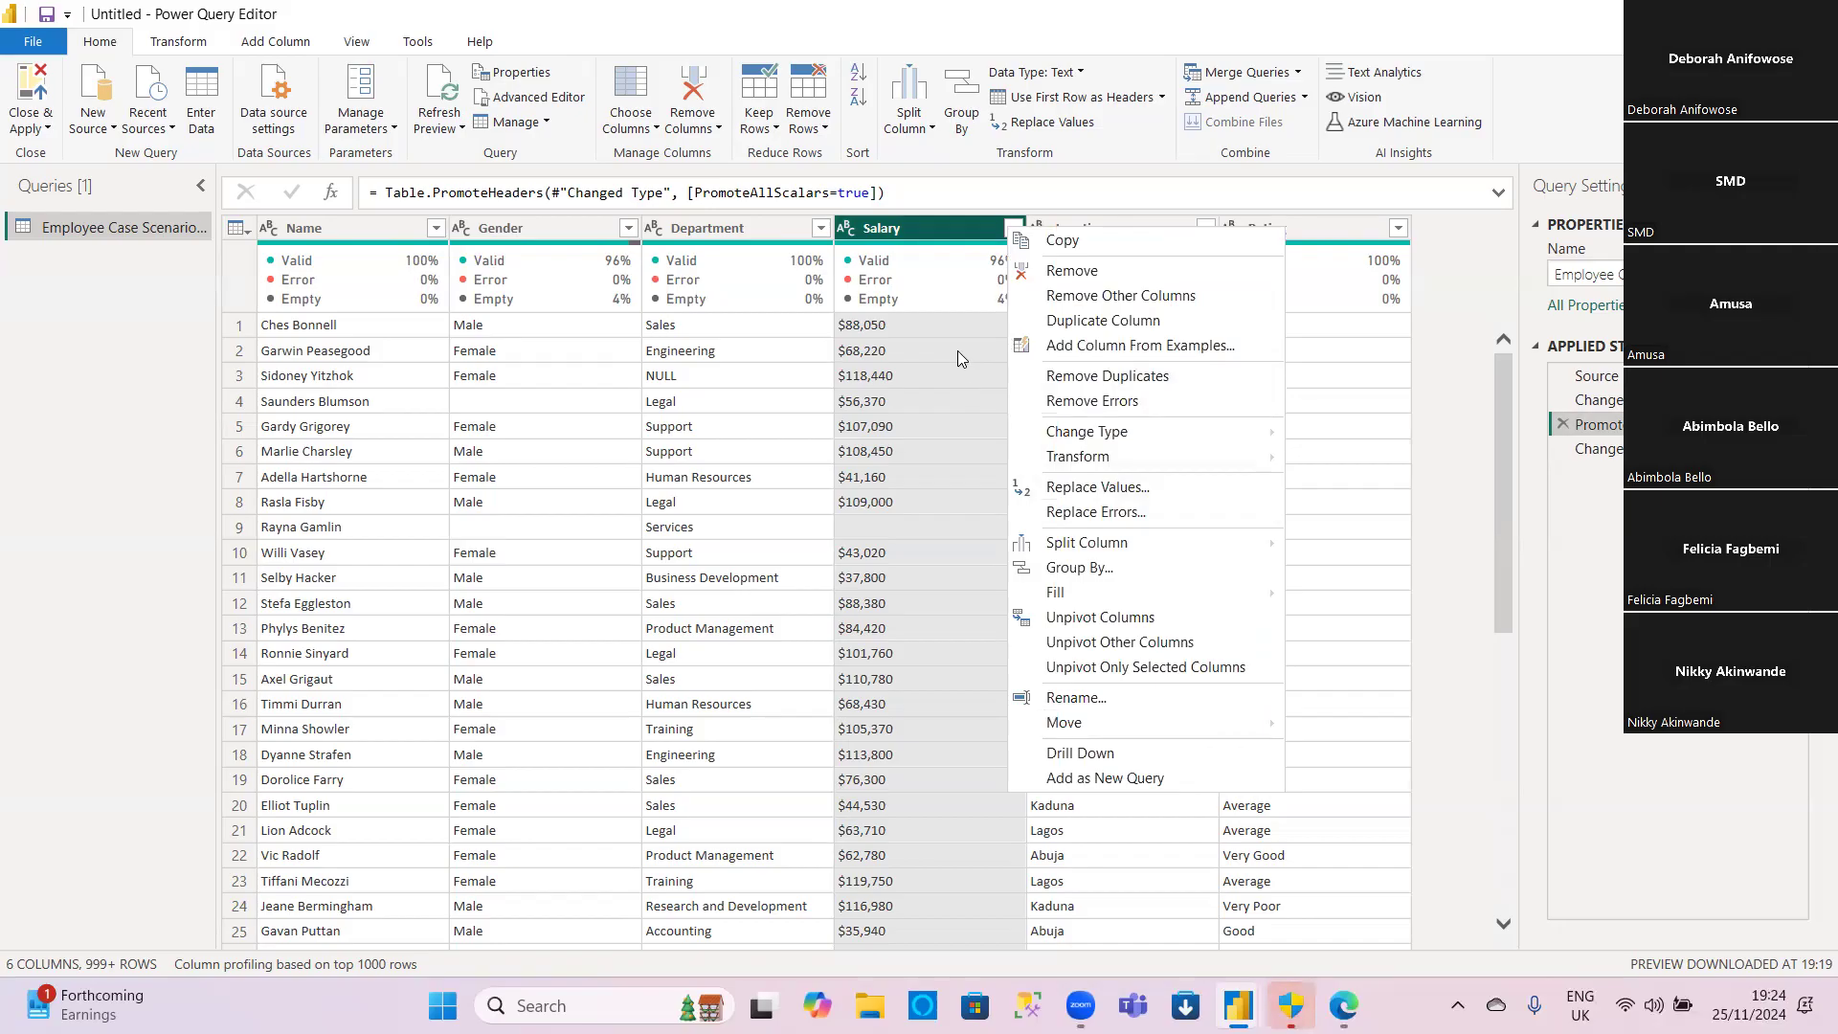
left_click(911, 226)
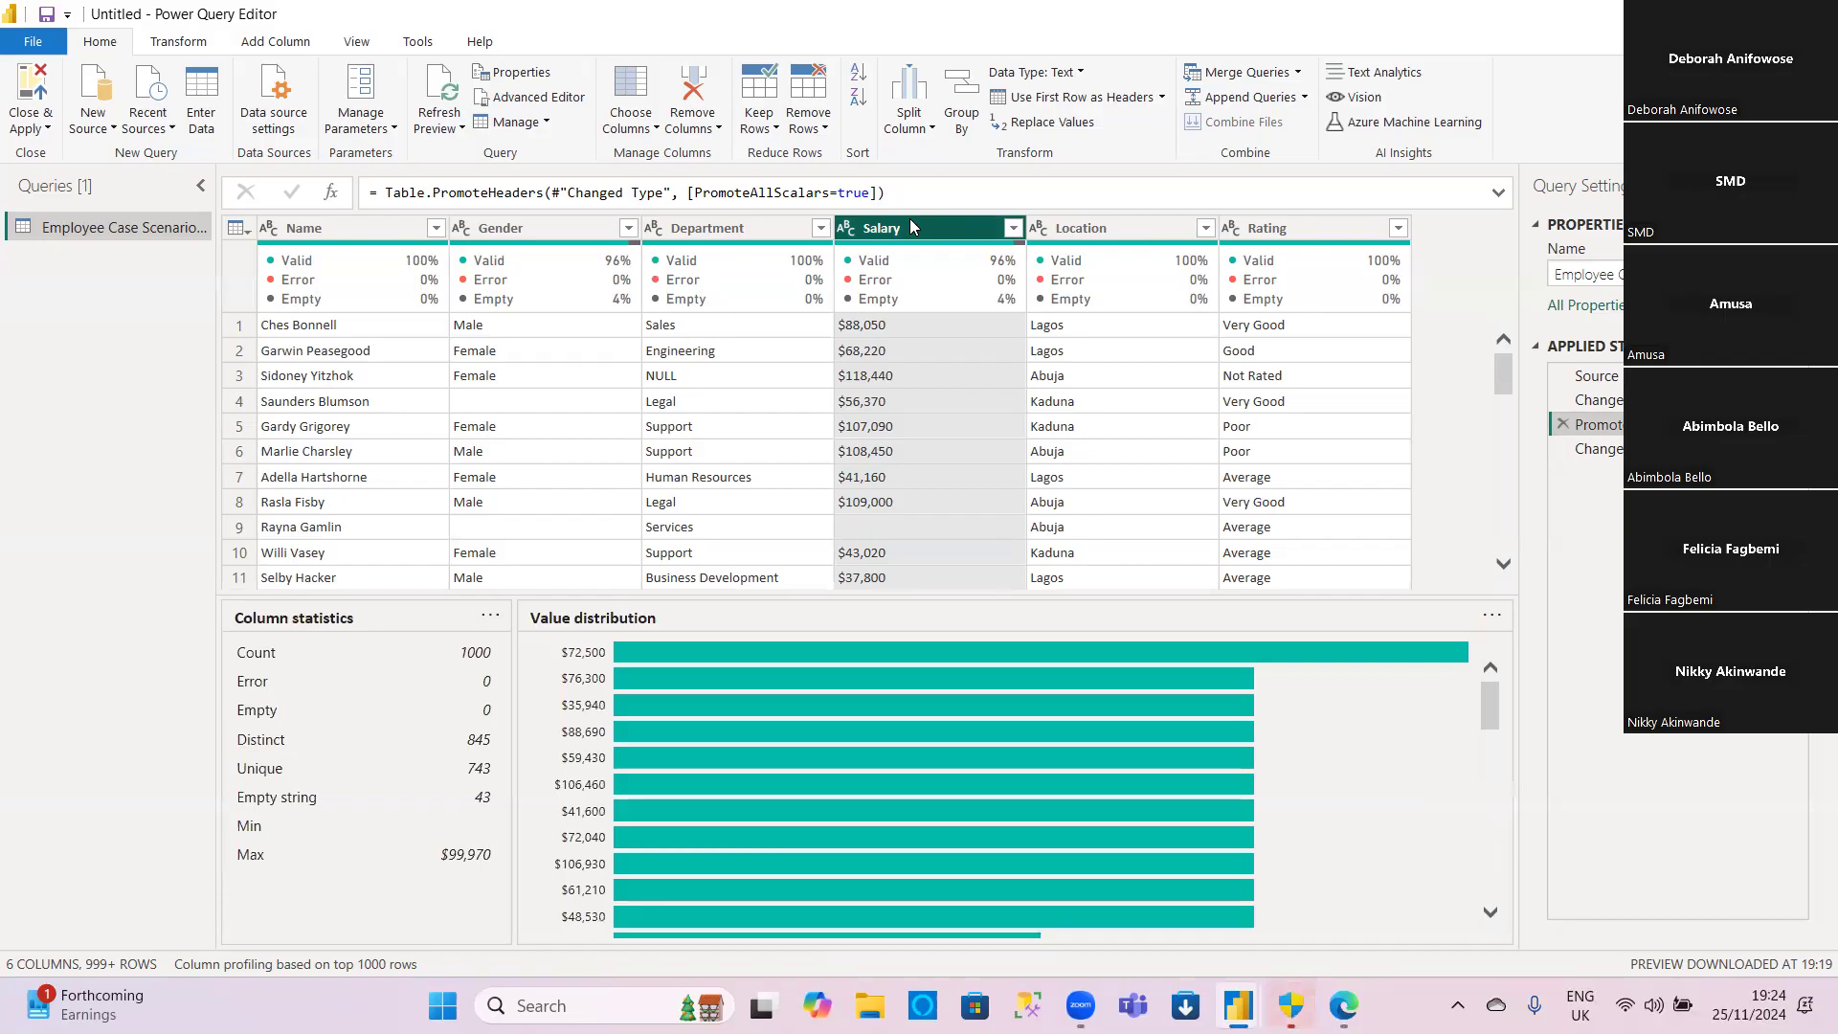
left_click(1013, 230)
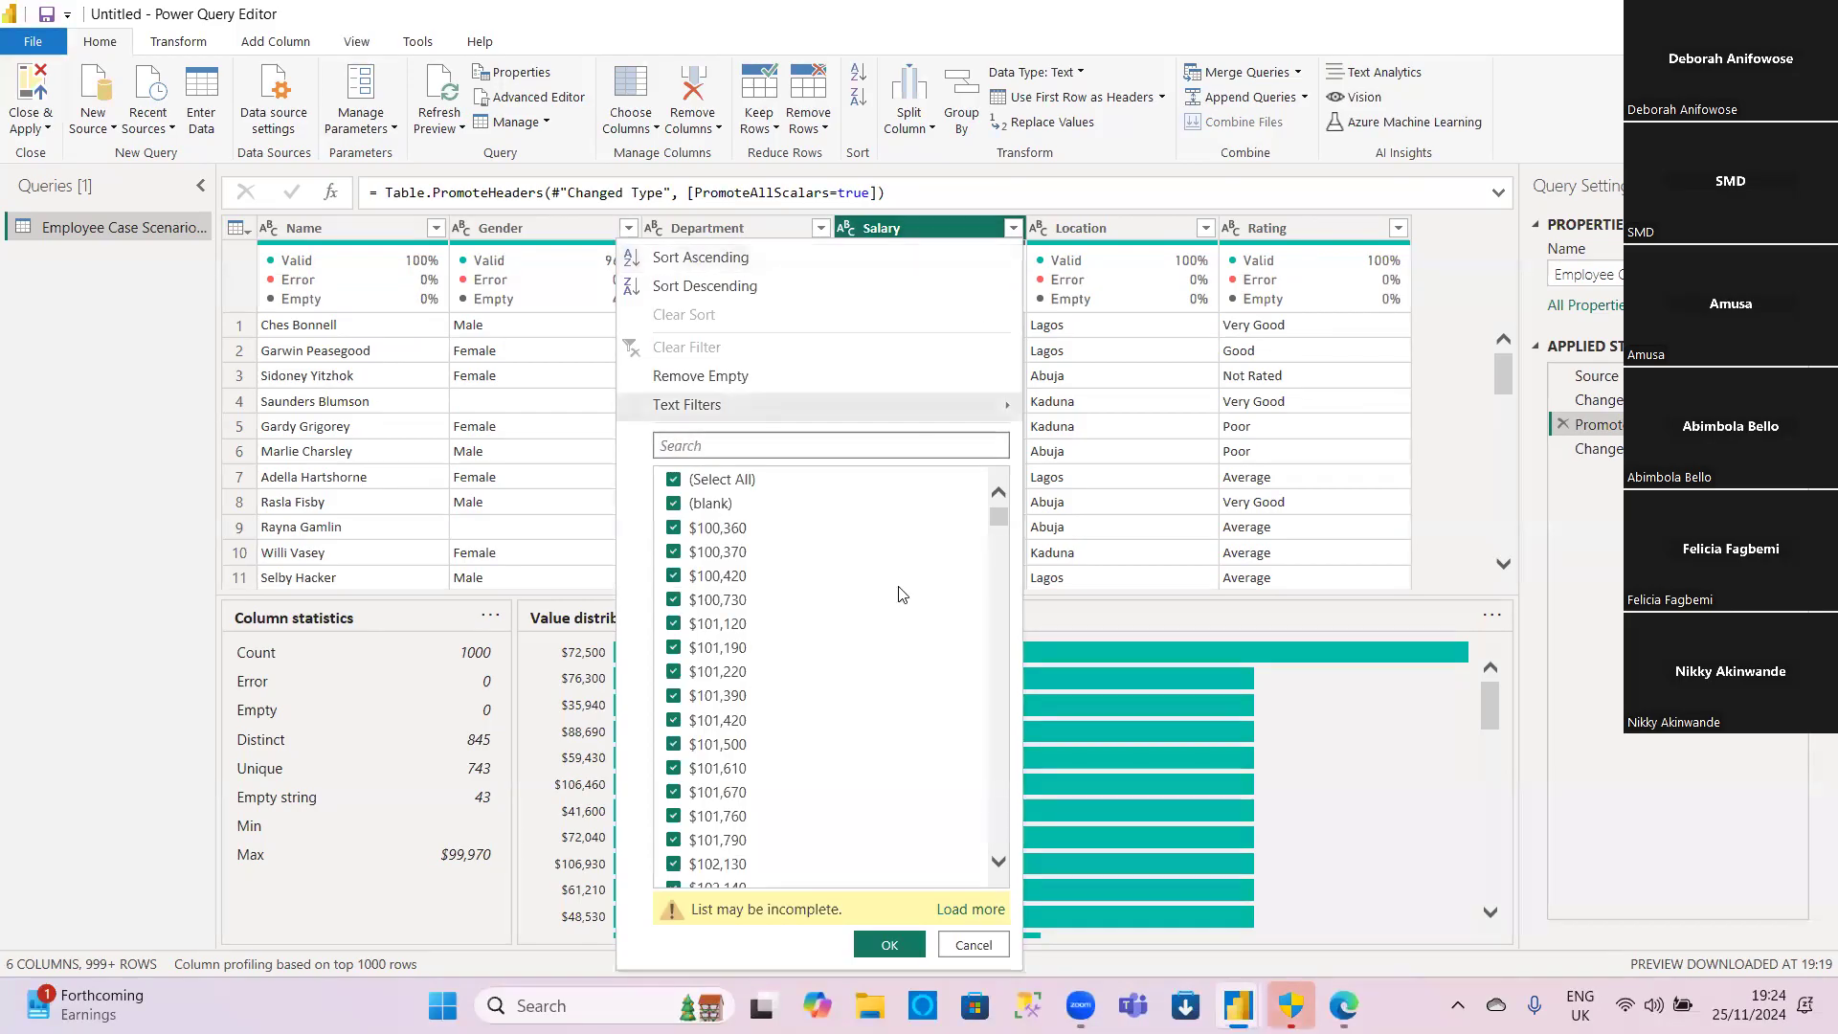
mouse_move(999, 519)
left_mouse_down()
mouse_move(999, 622)
mouse_move(999, 508)
left_mouse_up()
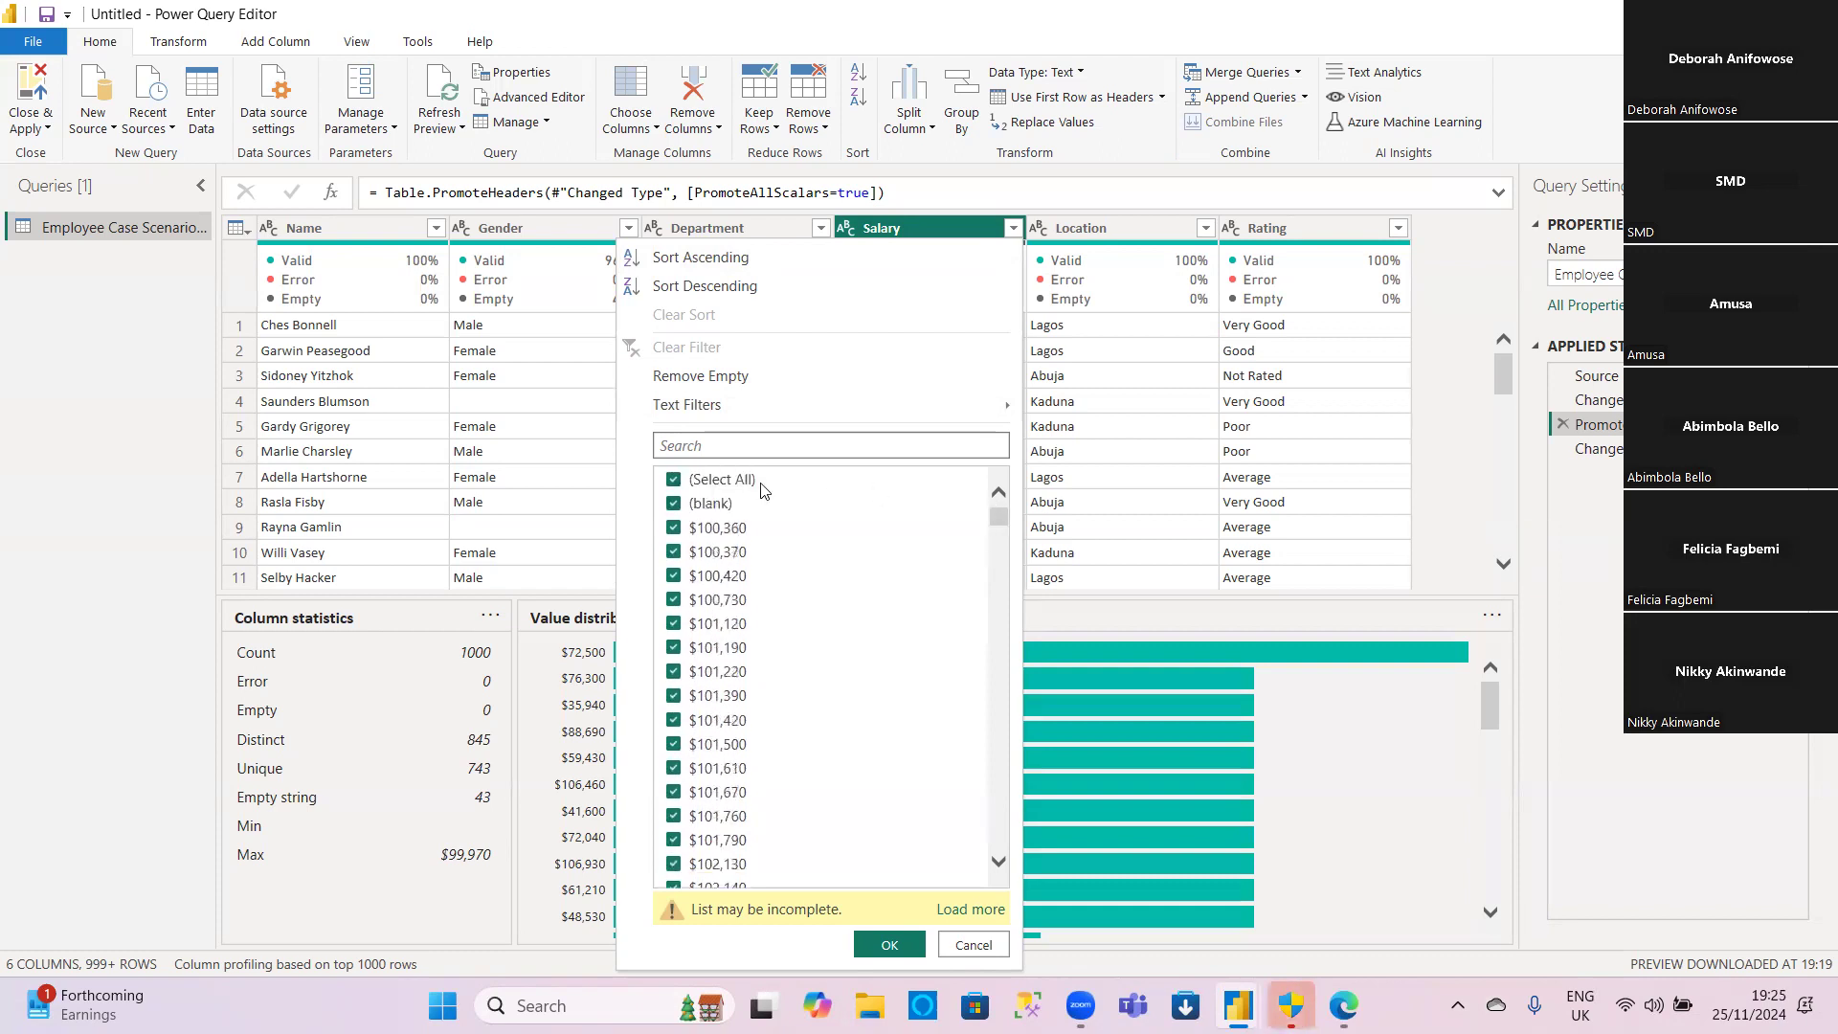
left_click(673, 505)
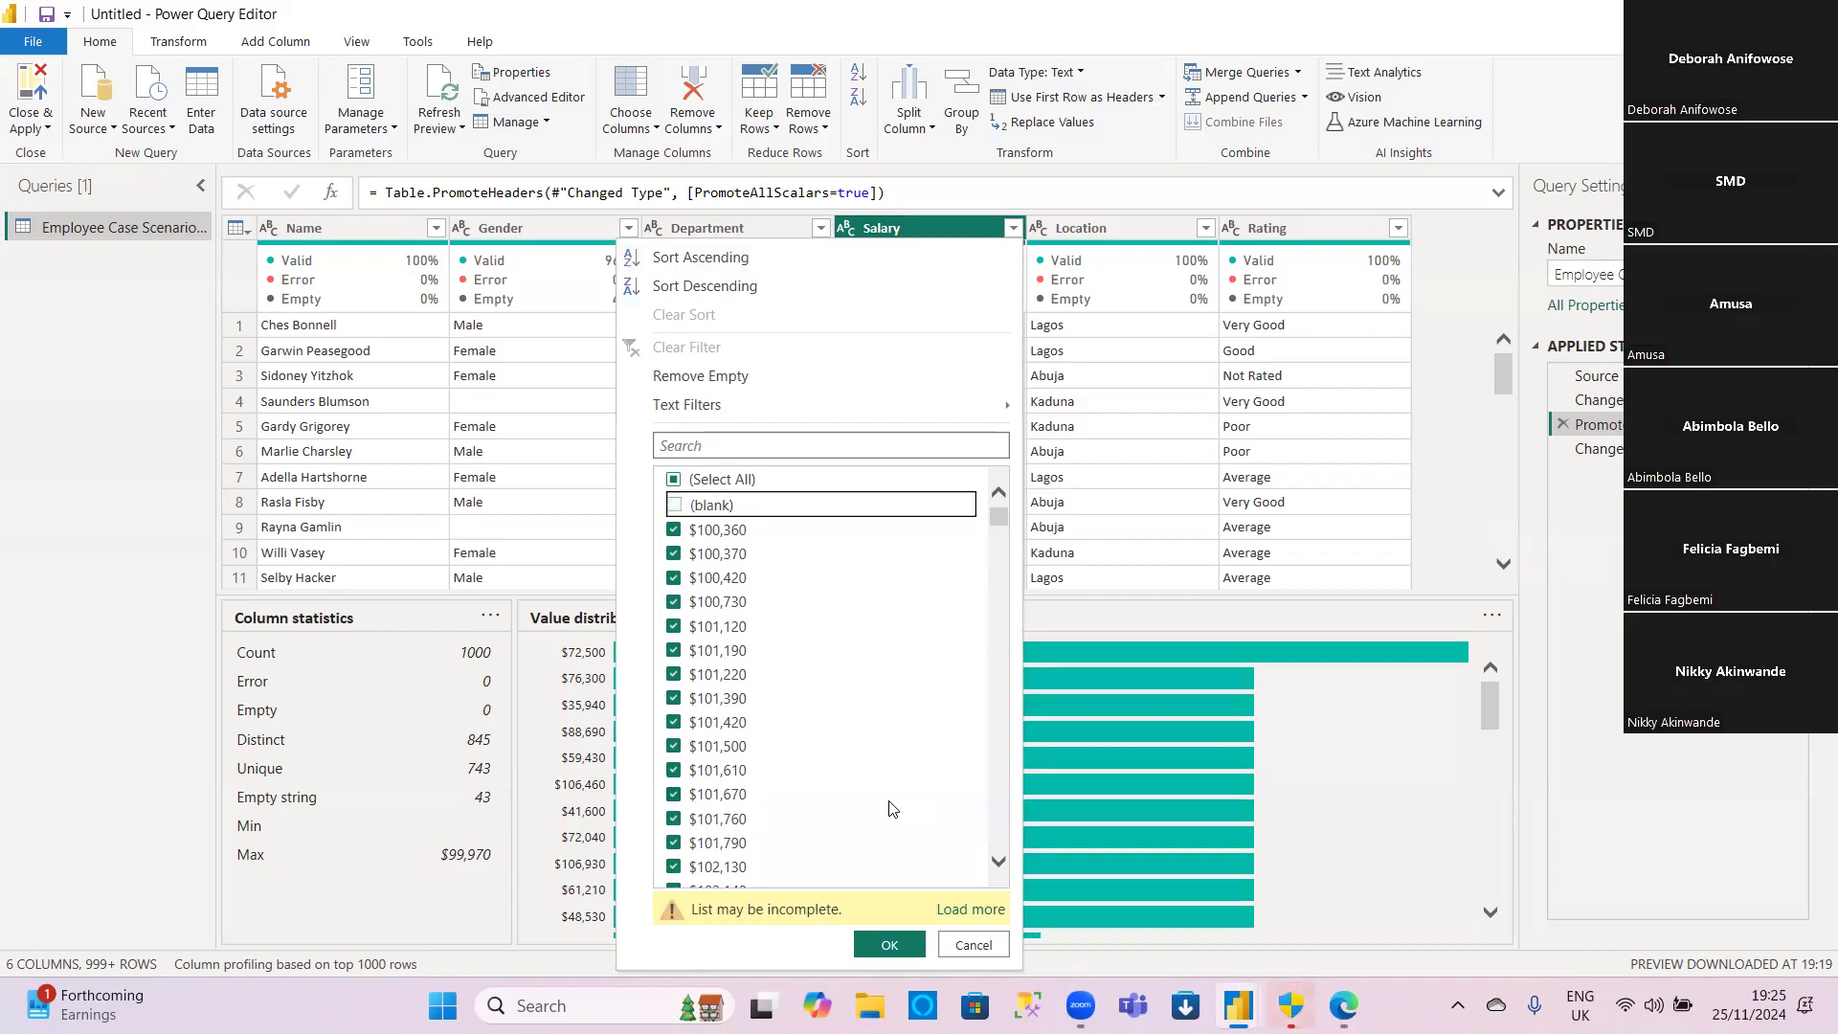
left_click(885, 942)
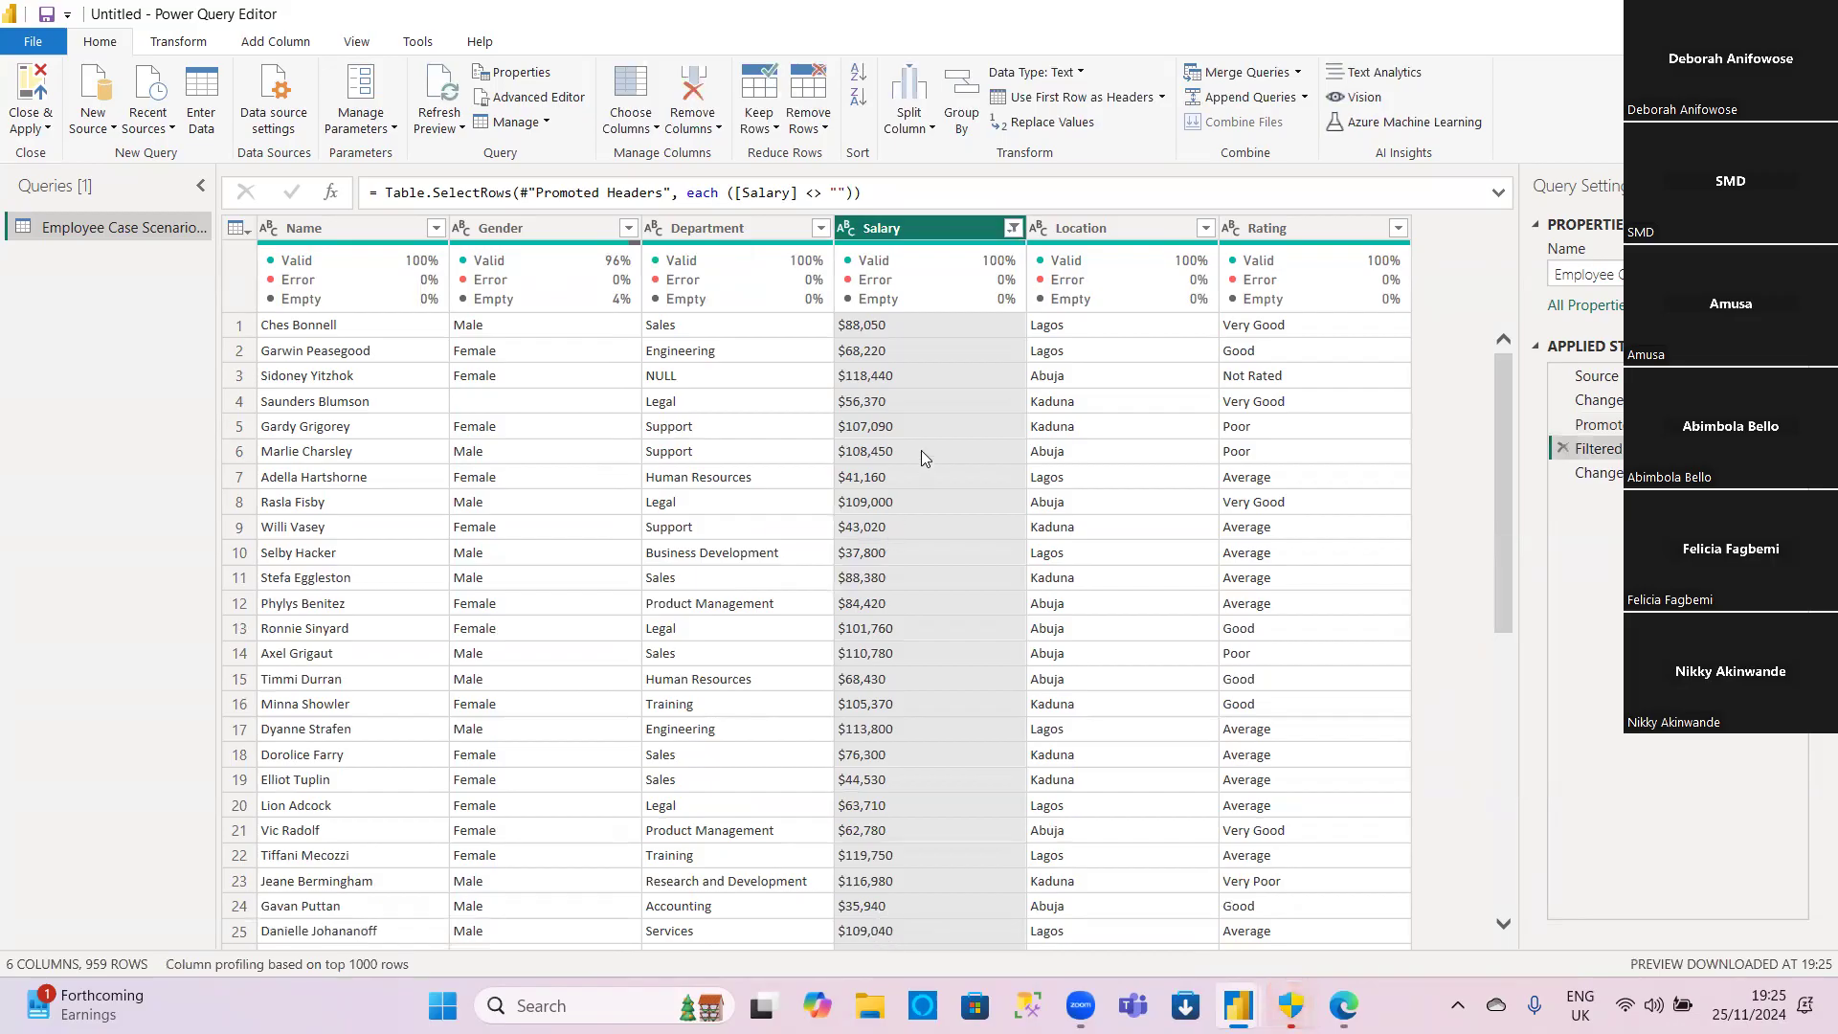
Step: Compare the Salary column in the last type change and the promoted headers step, and examine its data type options
left_click(1609, 479)
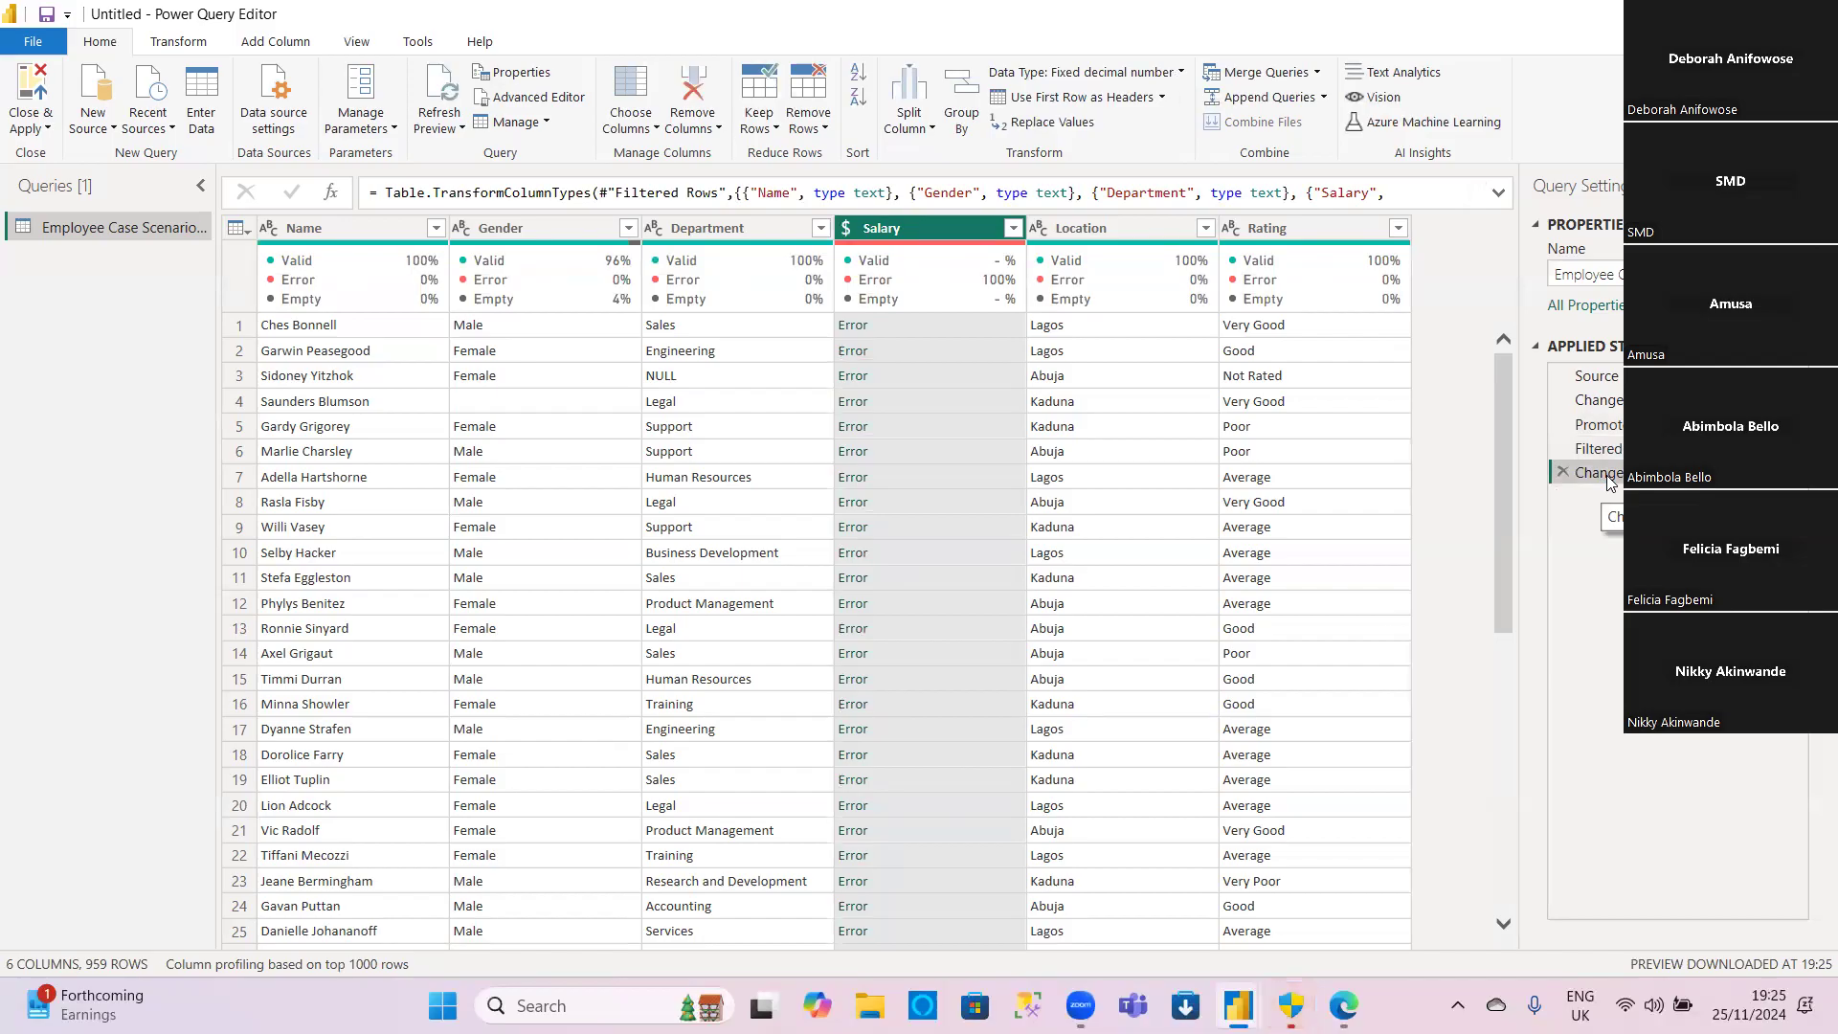
left_click(1597, 425)
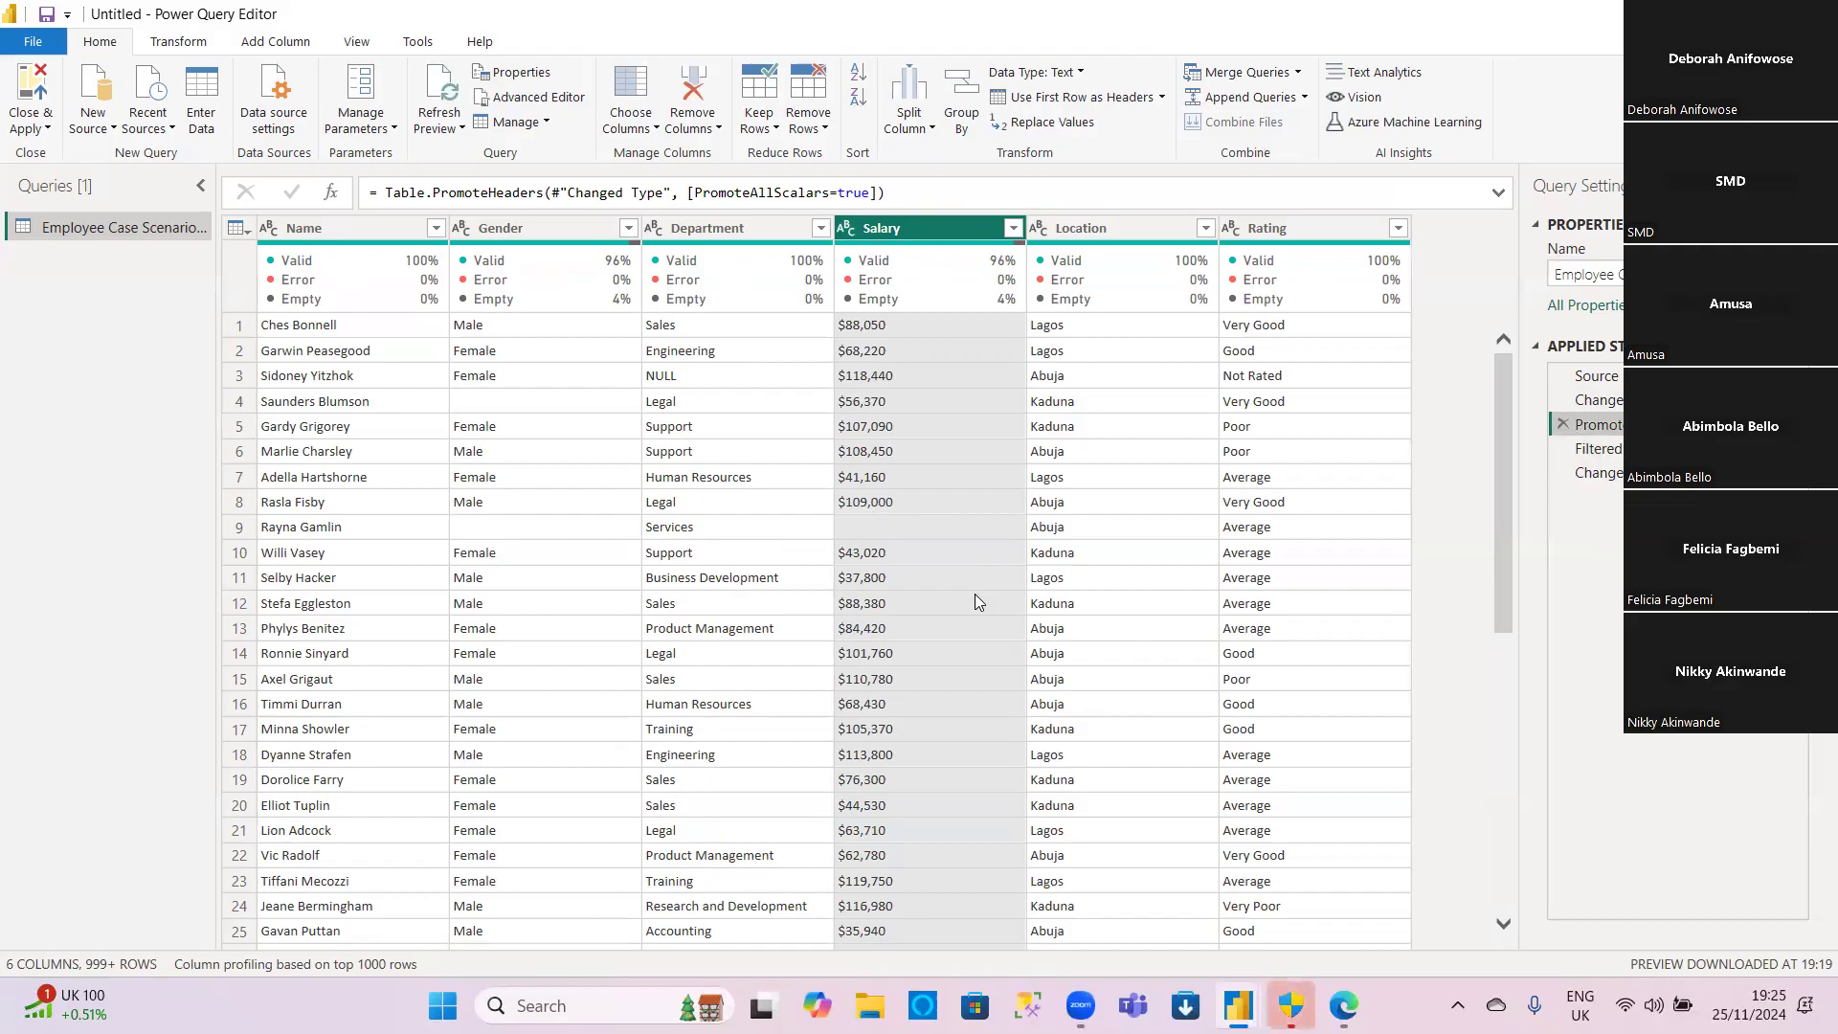
left_click(846, 228)
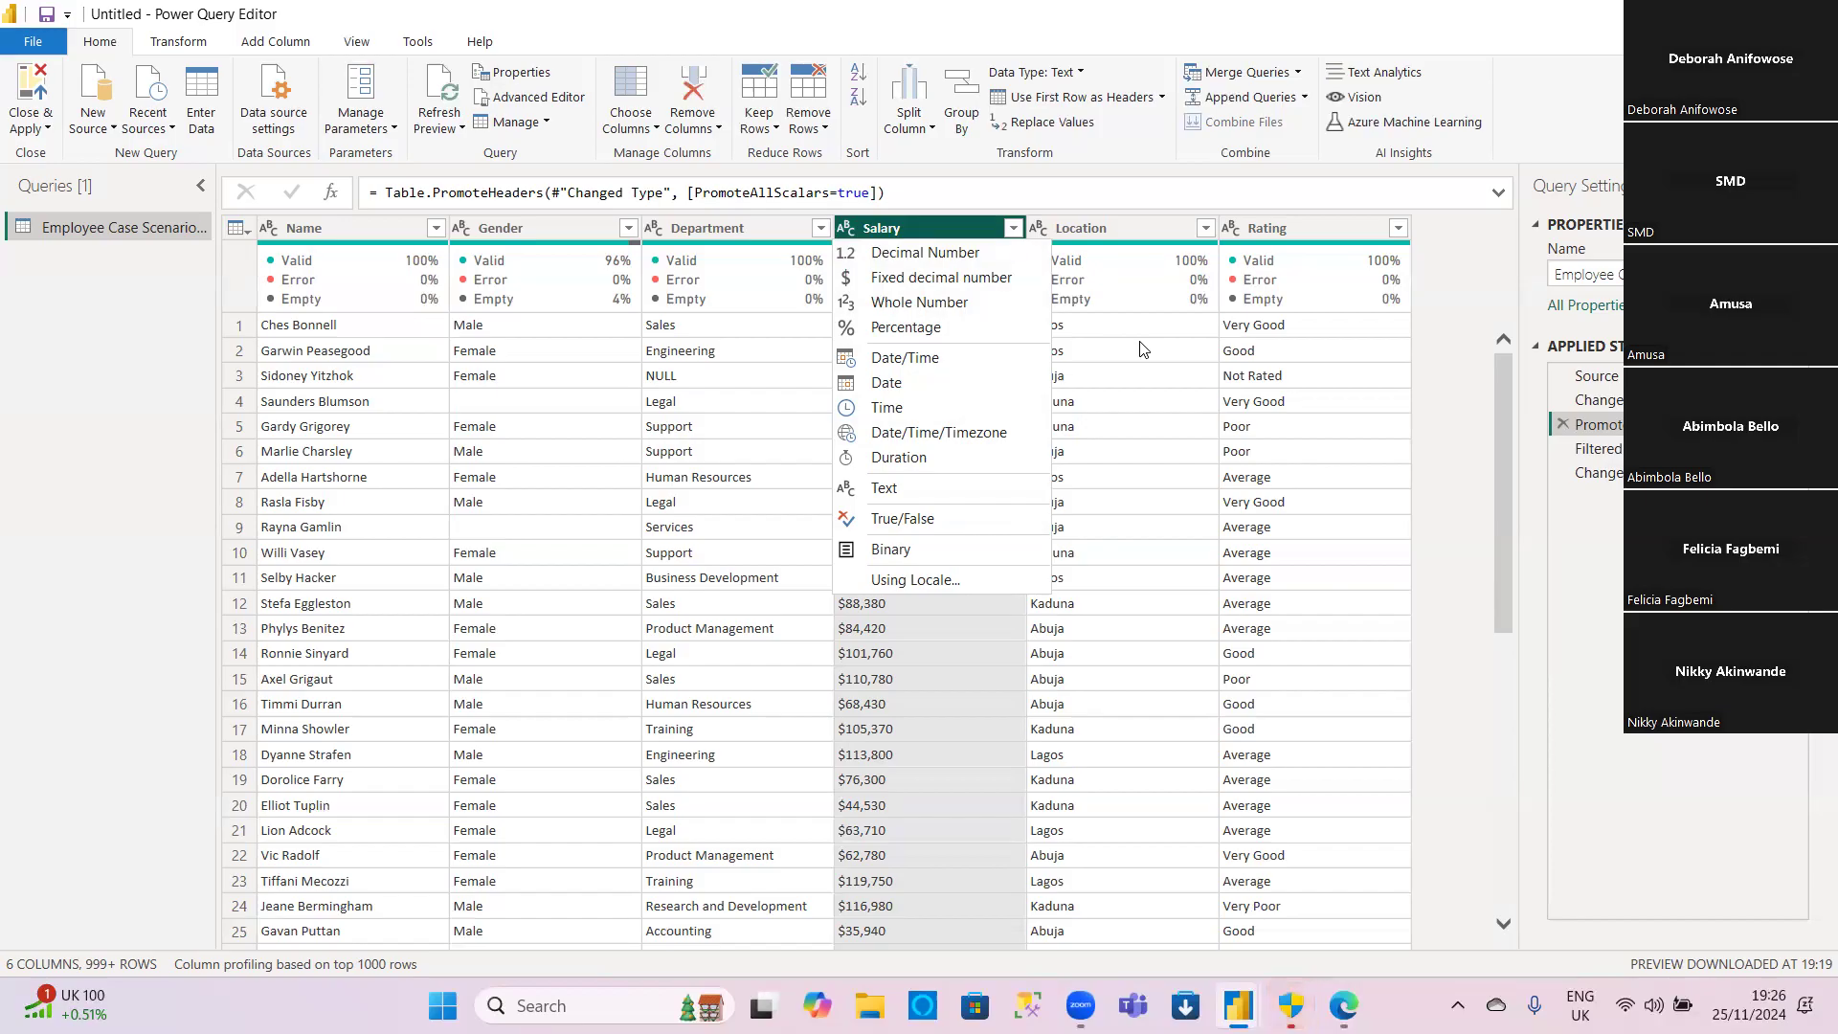
left_click(889, 229)
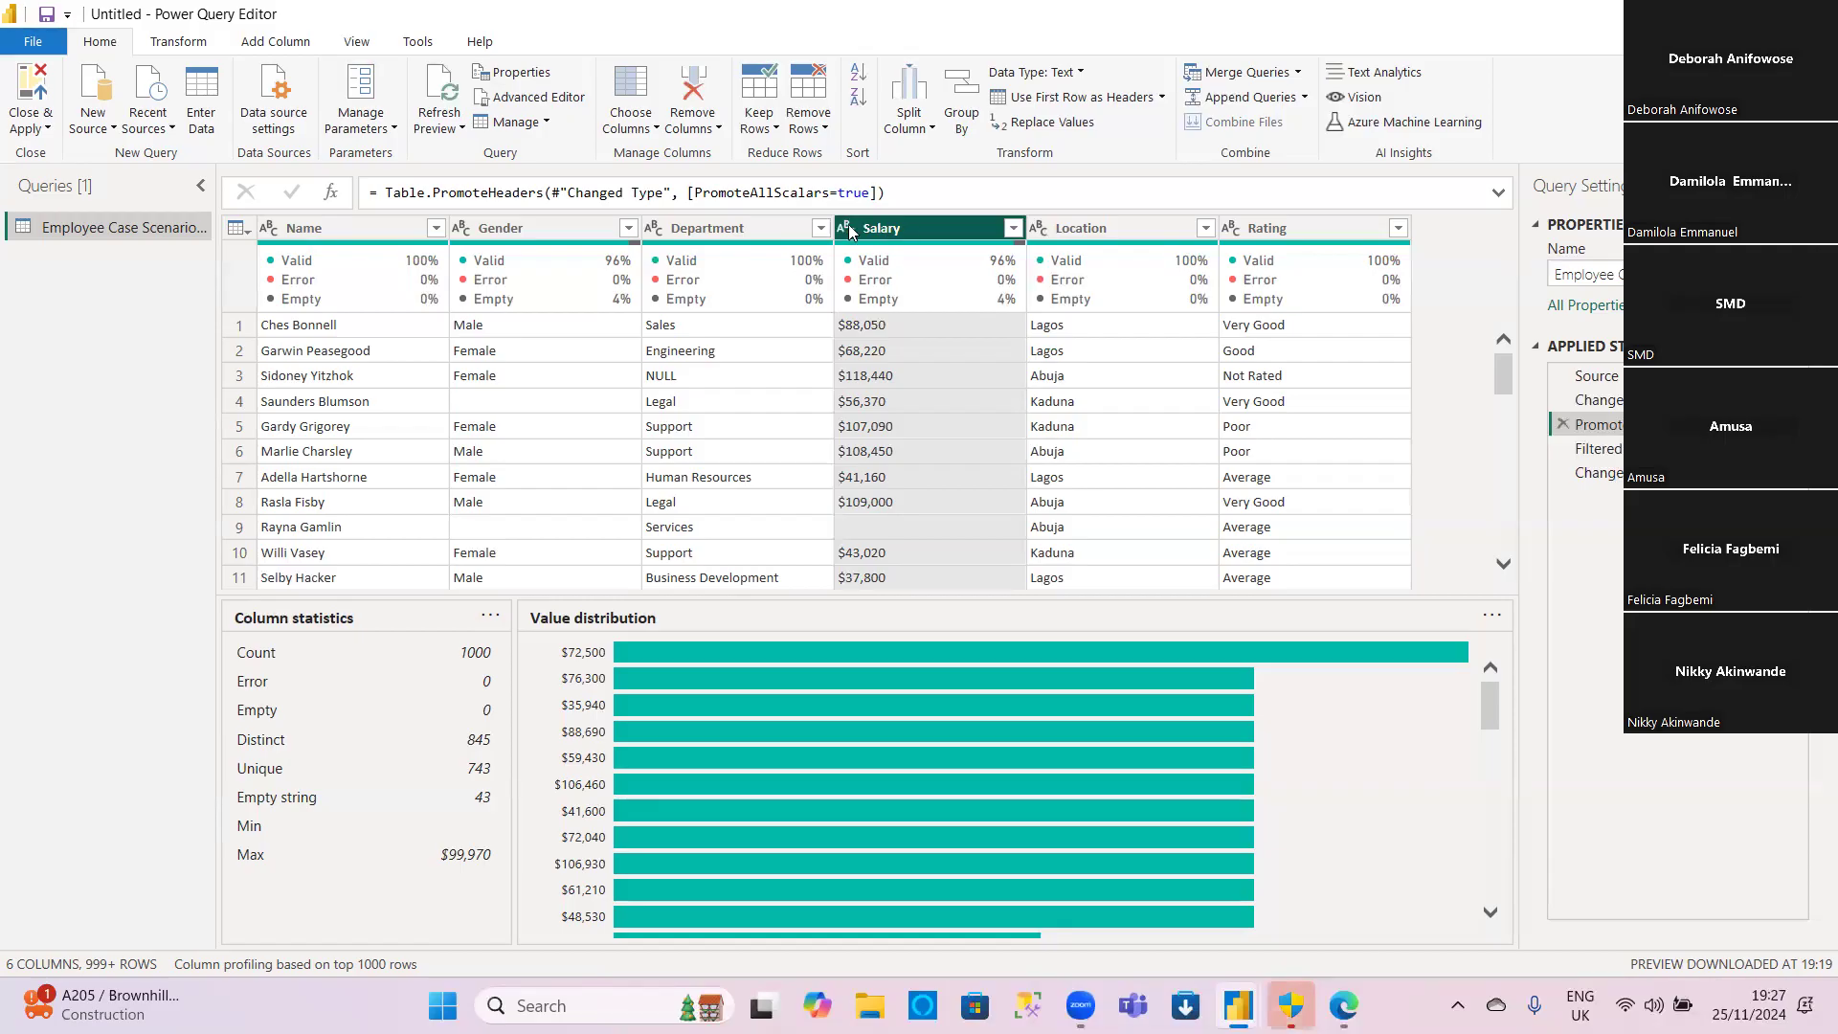
left_click(846, 230)
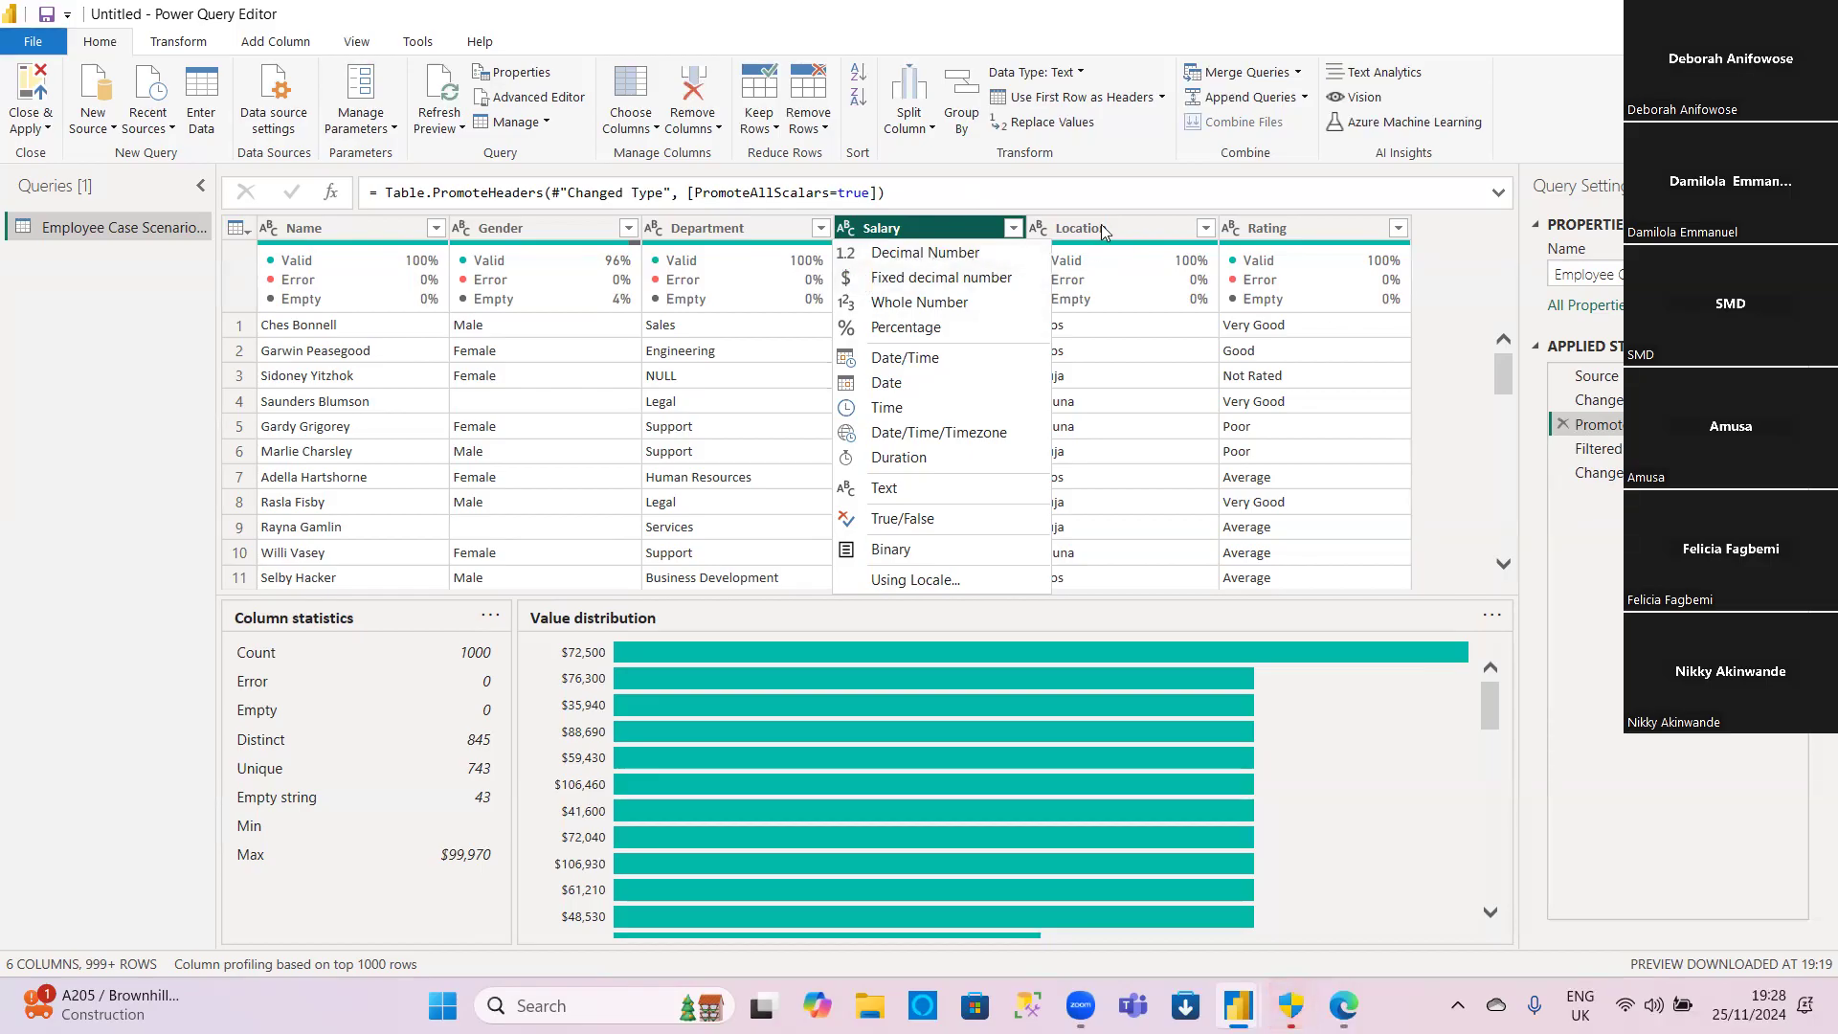
Step: Replace "$" with nothing in the Salary column, inserting the replacement right after the promoted headers step
left_click(946, 220)
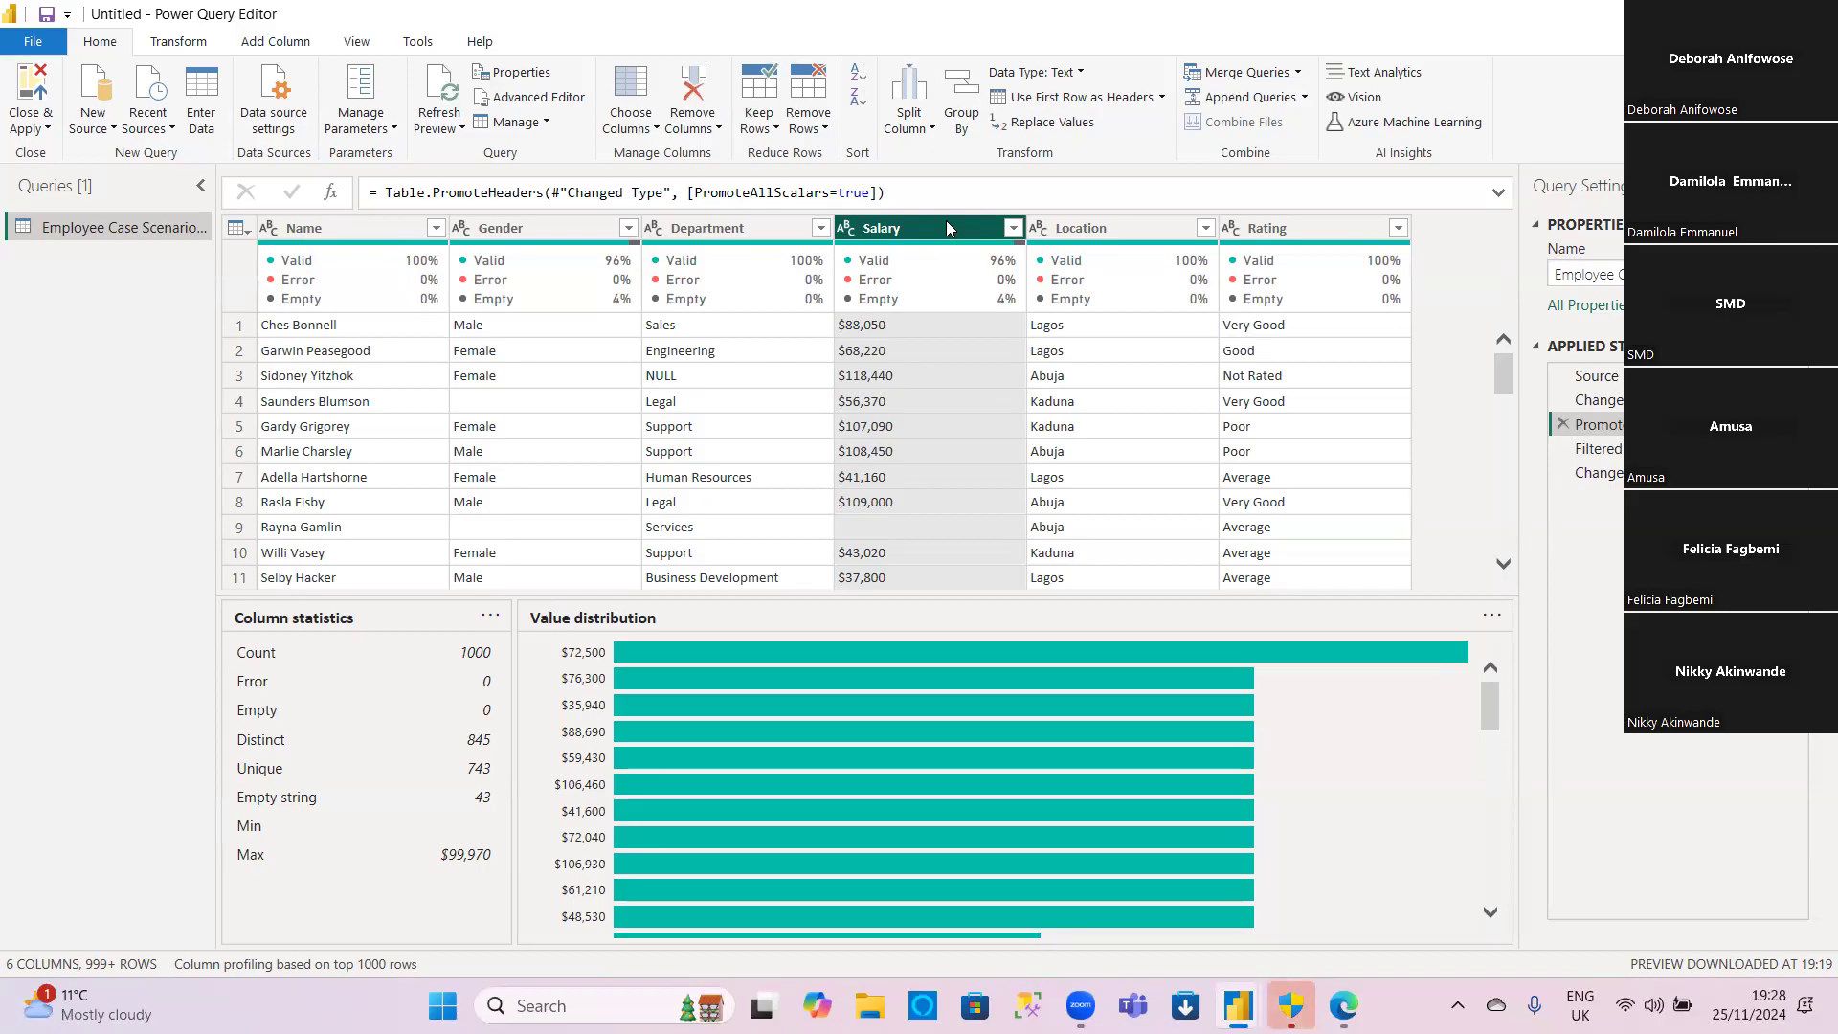
right_click(875, 230)
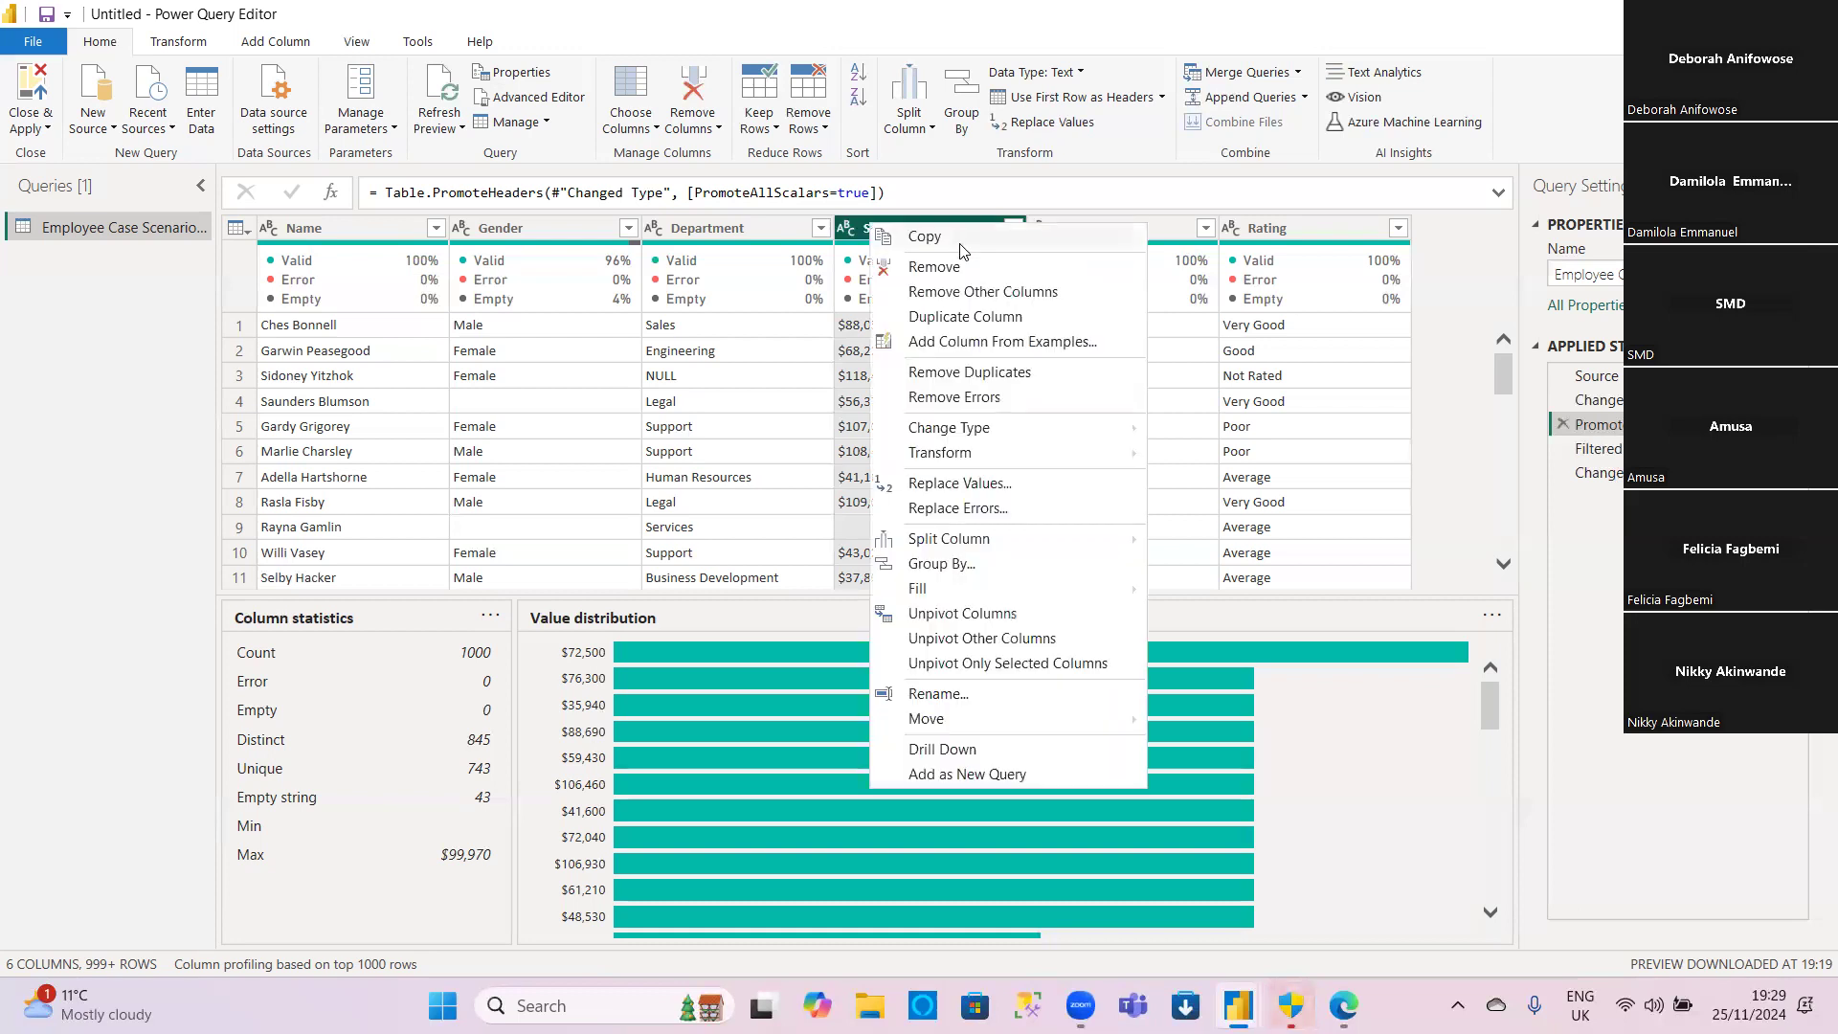
left_click(944, 486)
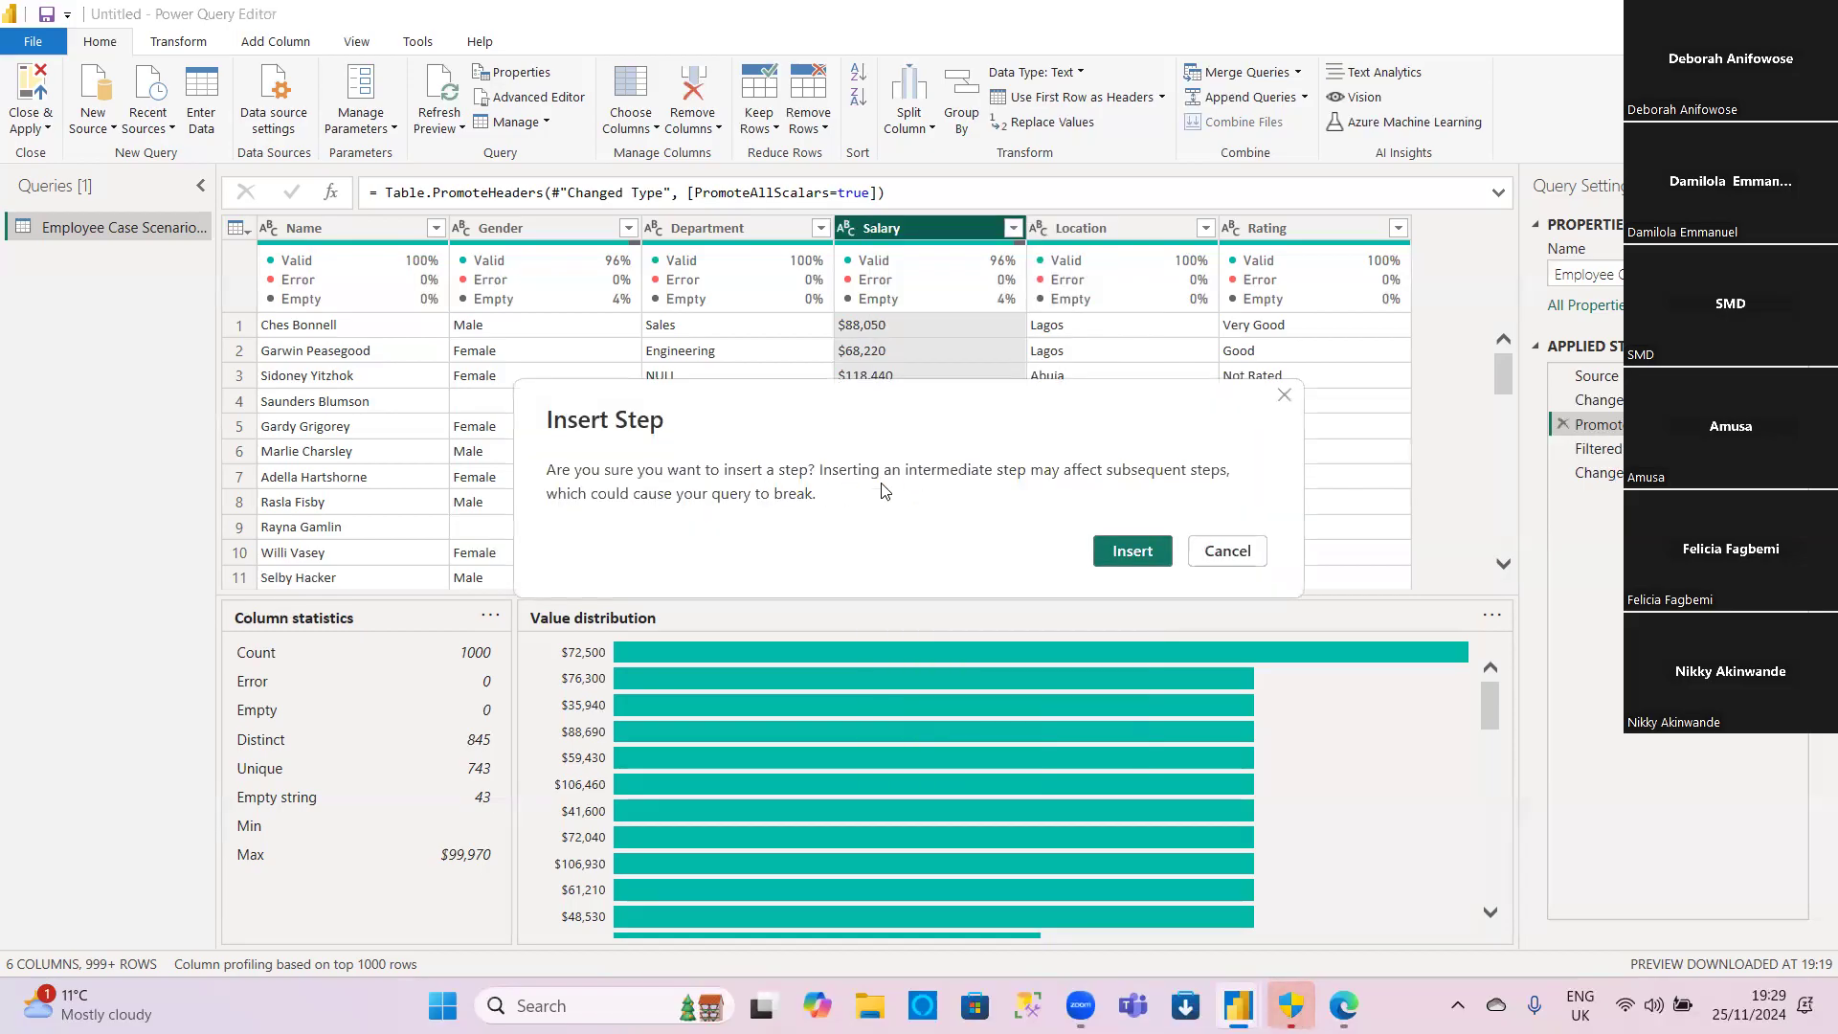
left_click(1132, 551)
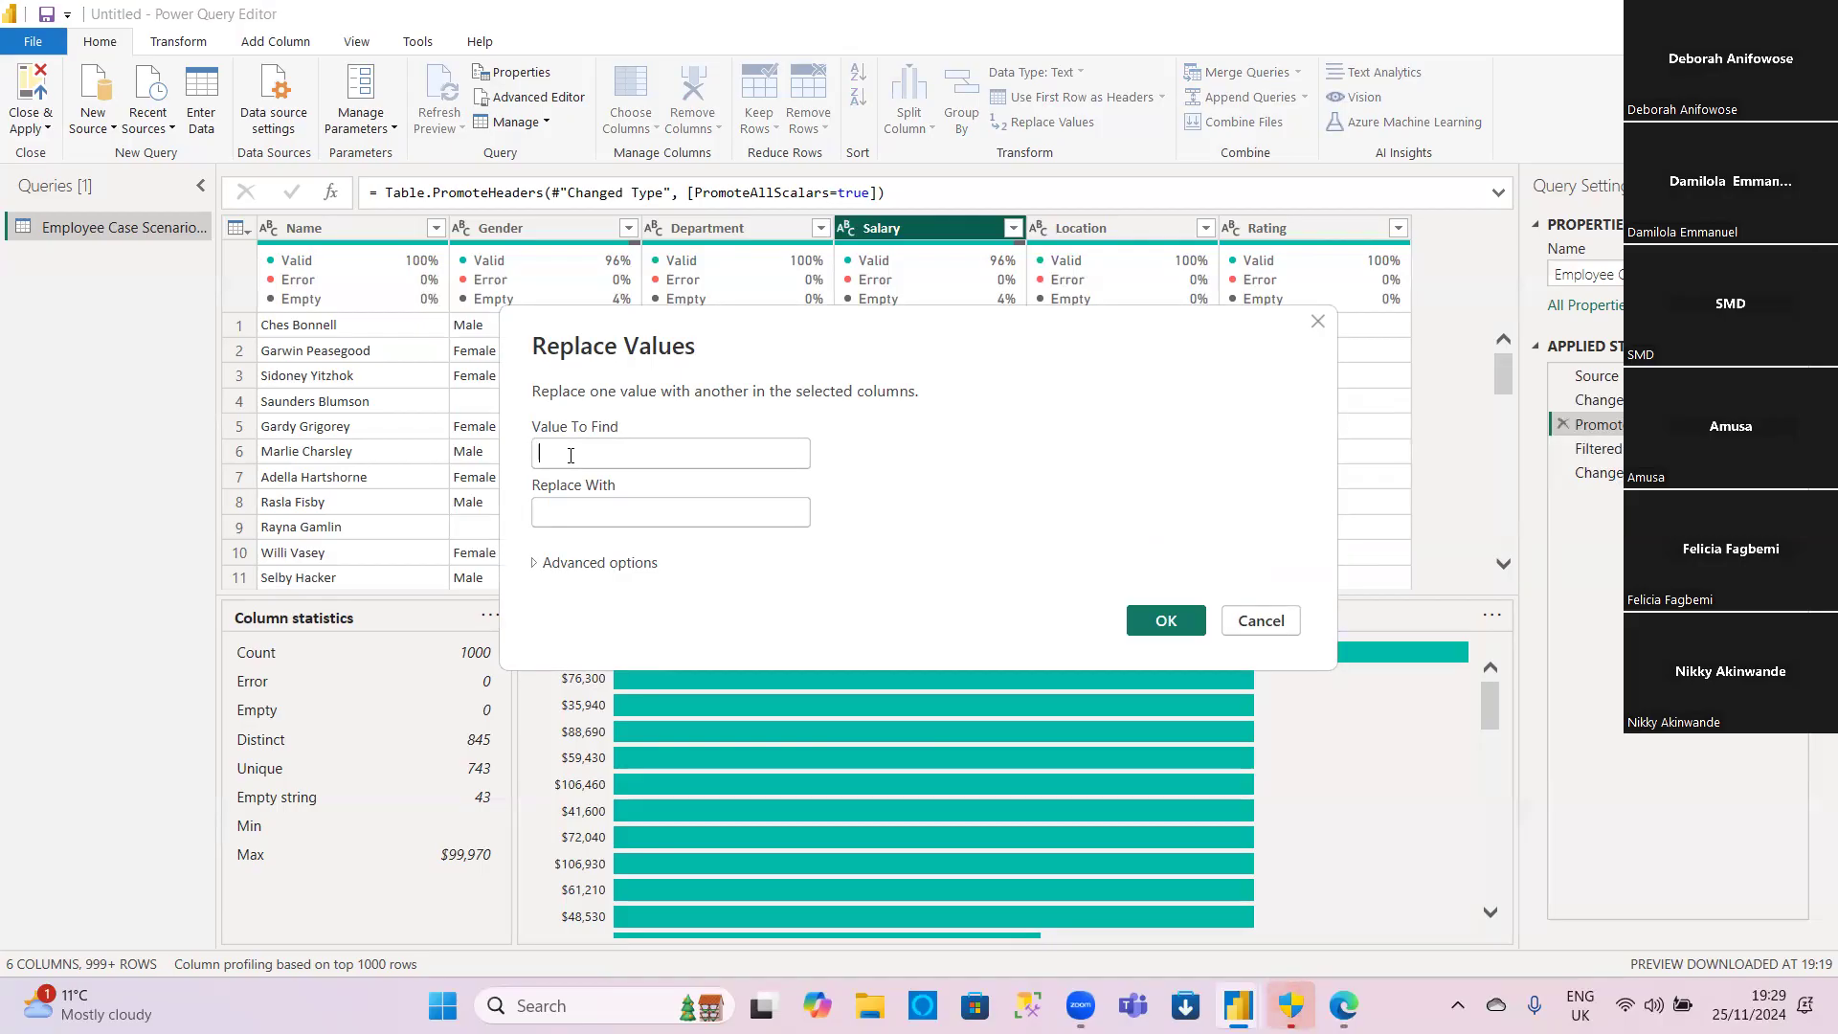
type("$")
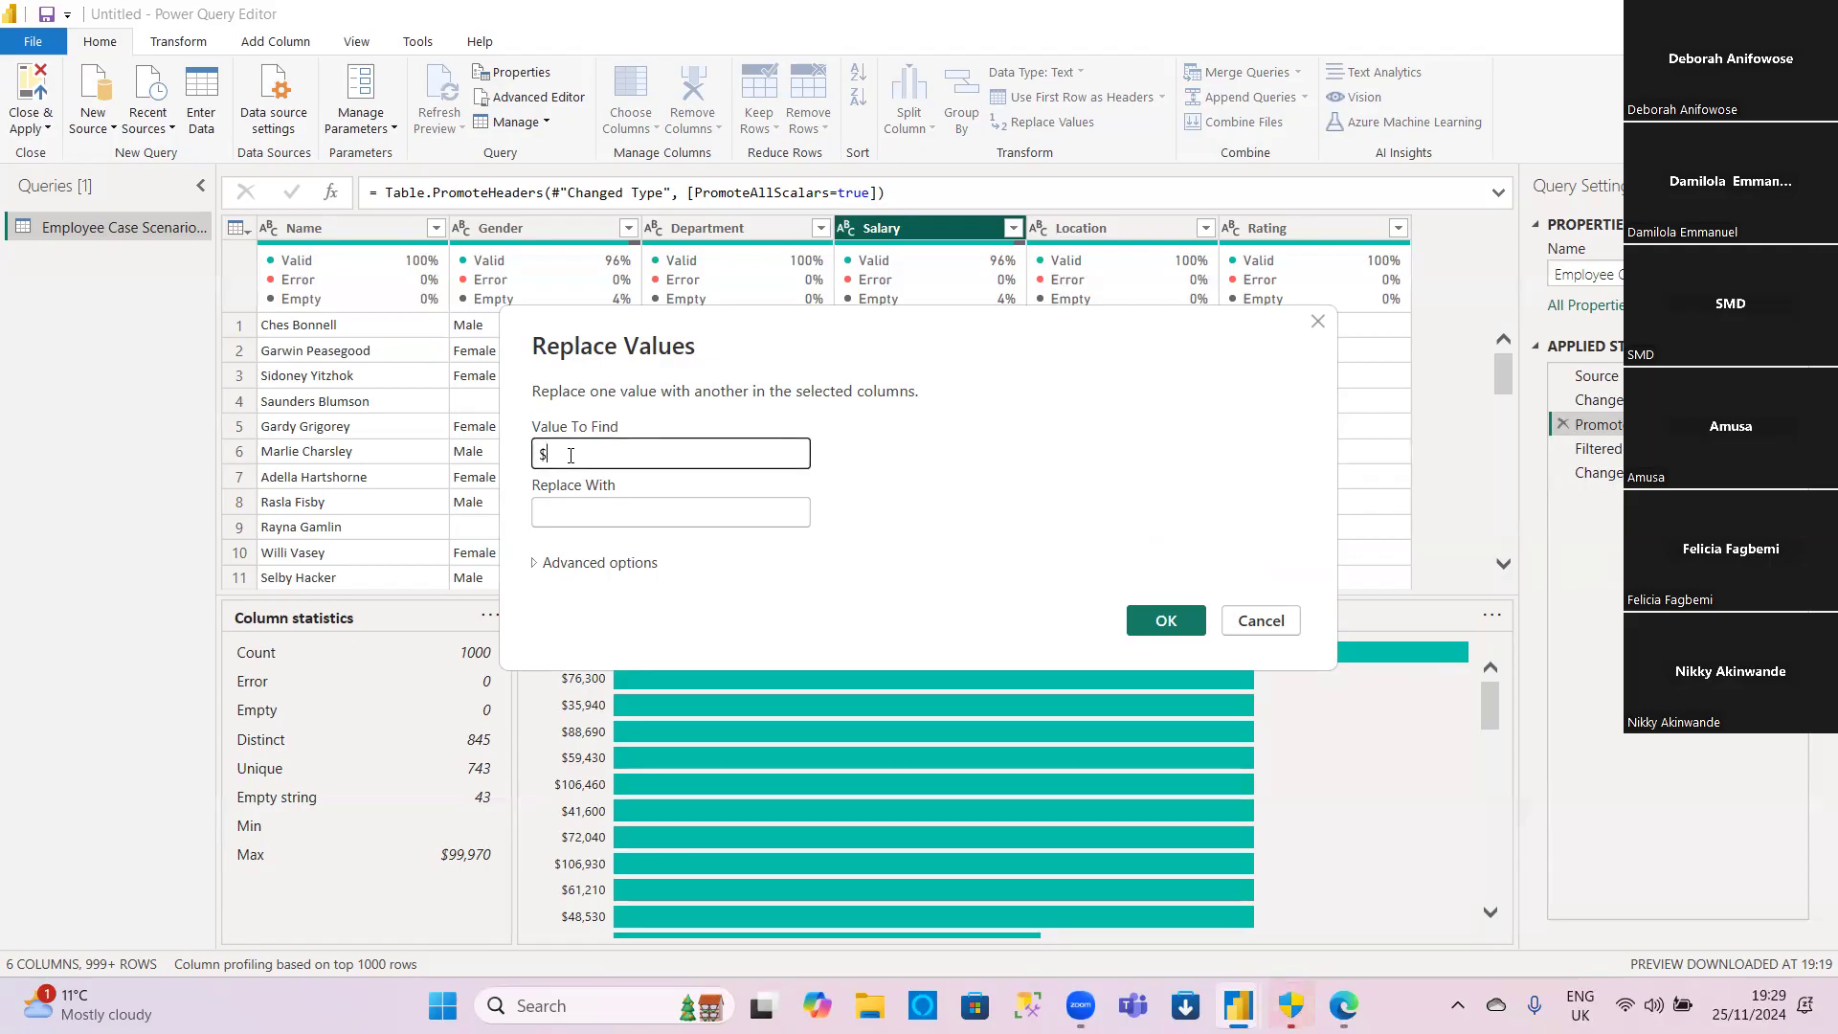
left_click(546, 514)
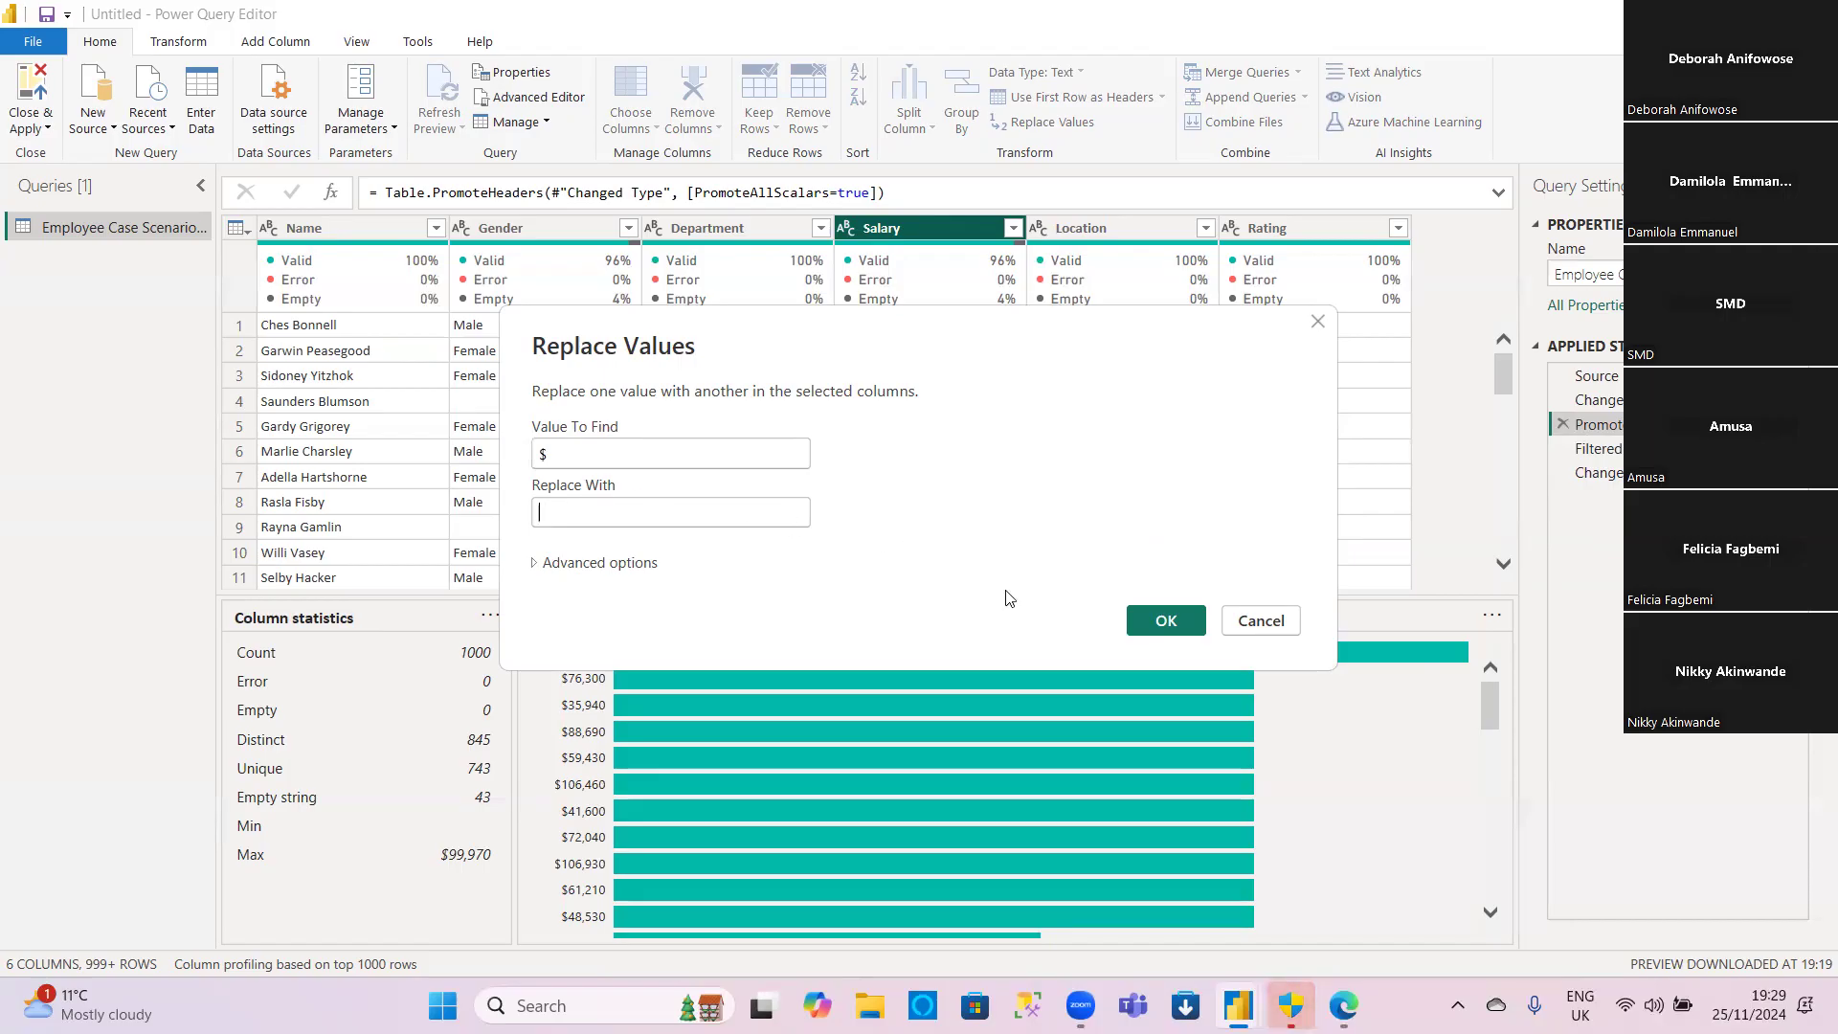
left_click(1166, 621)
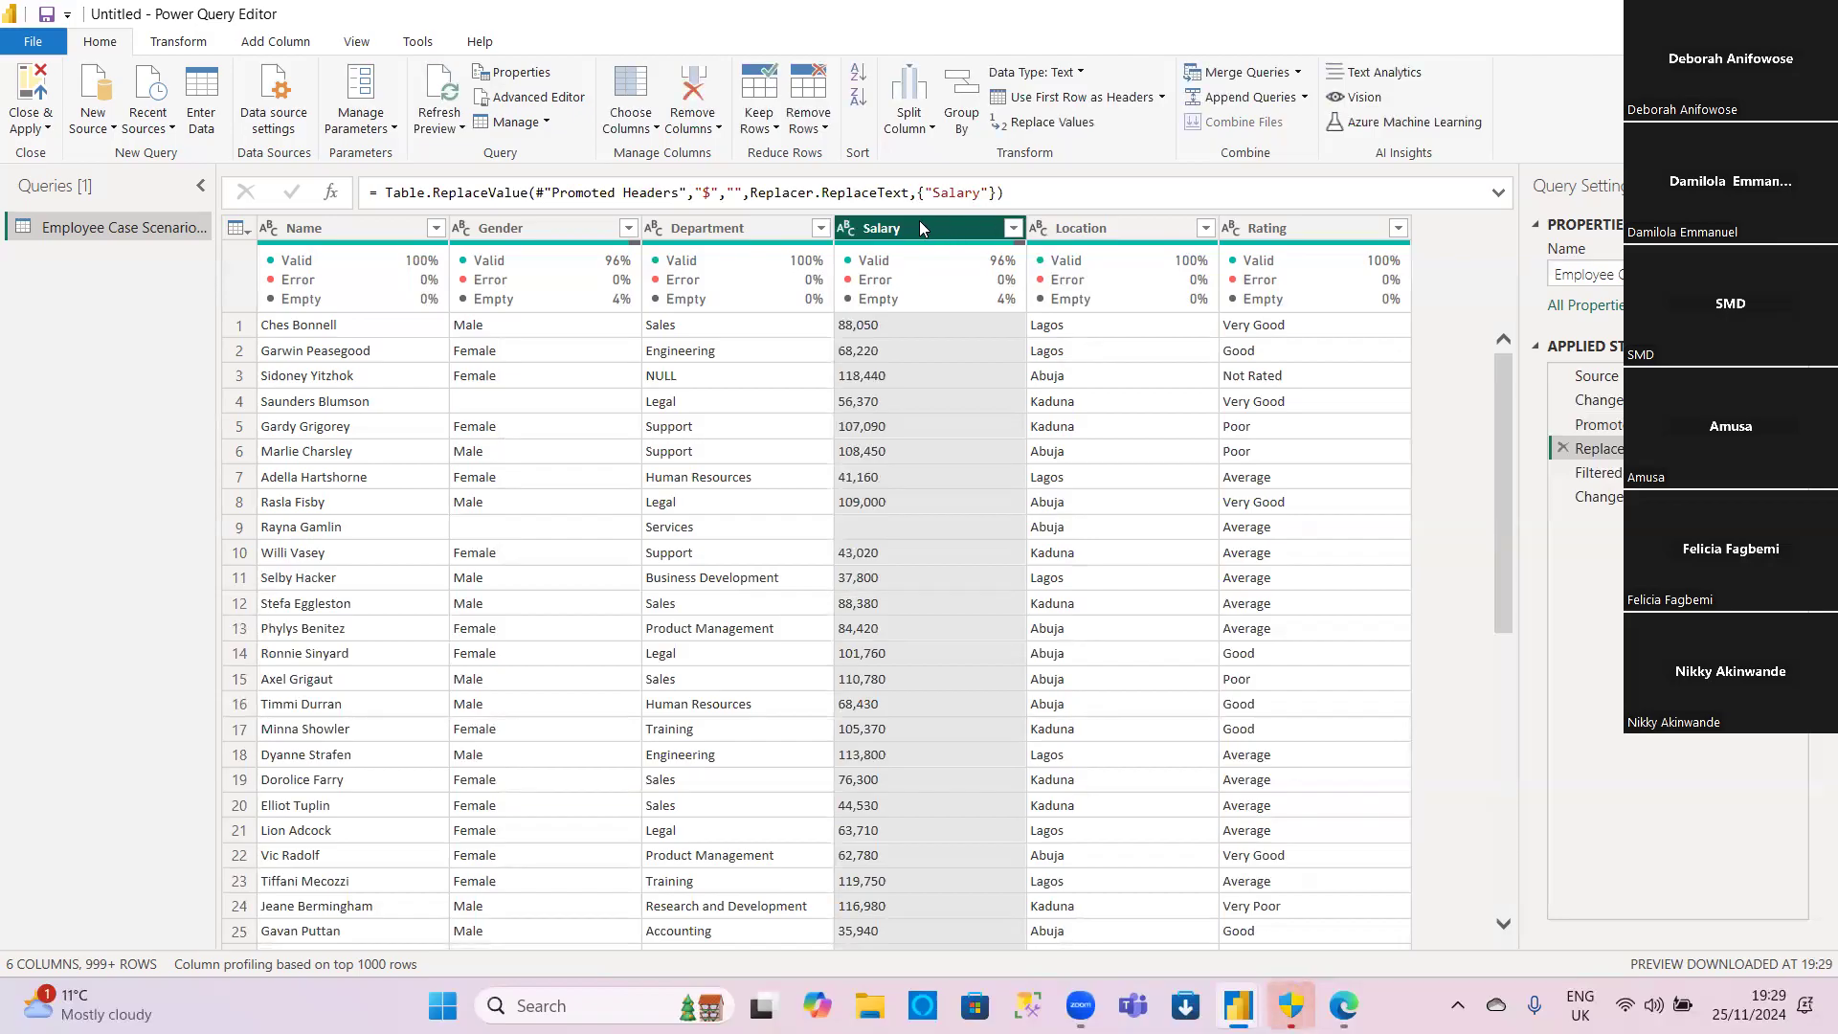
Step: Check the Salary column after the replacement, and examine the Location, Rating and Salary columns in the last type change
right_click(880, 228)
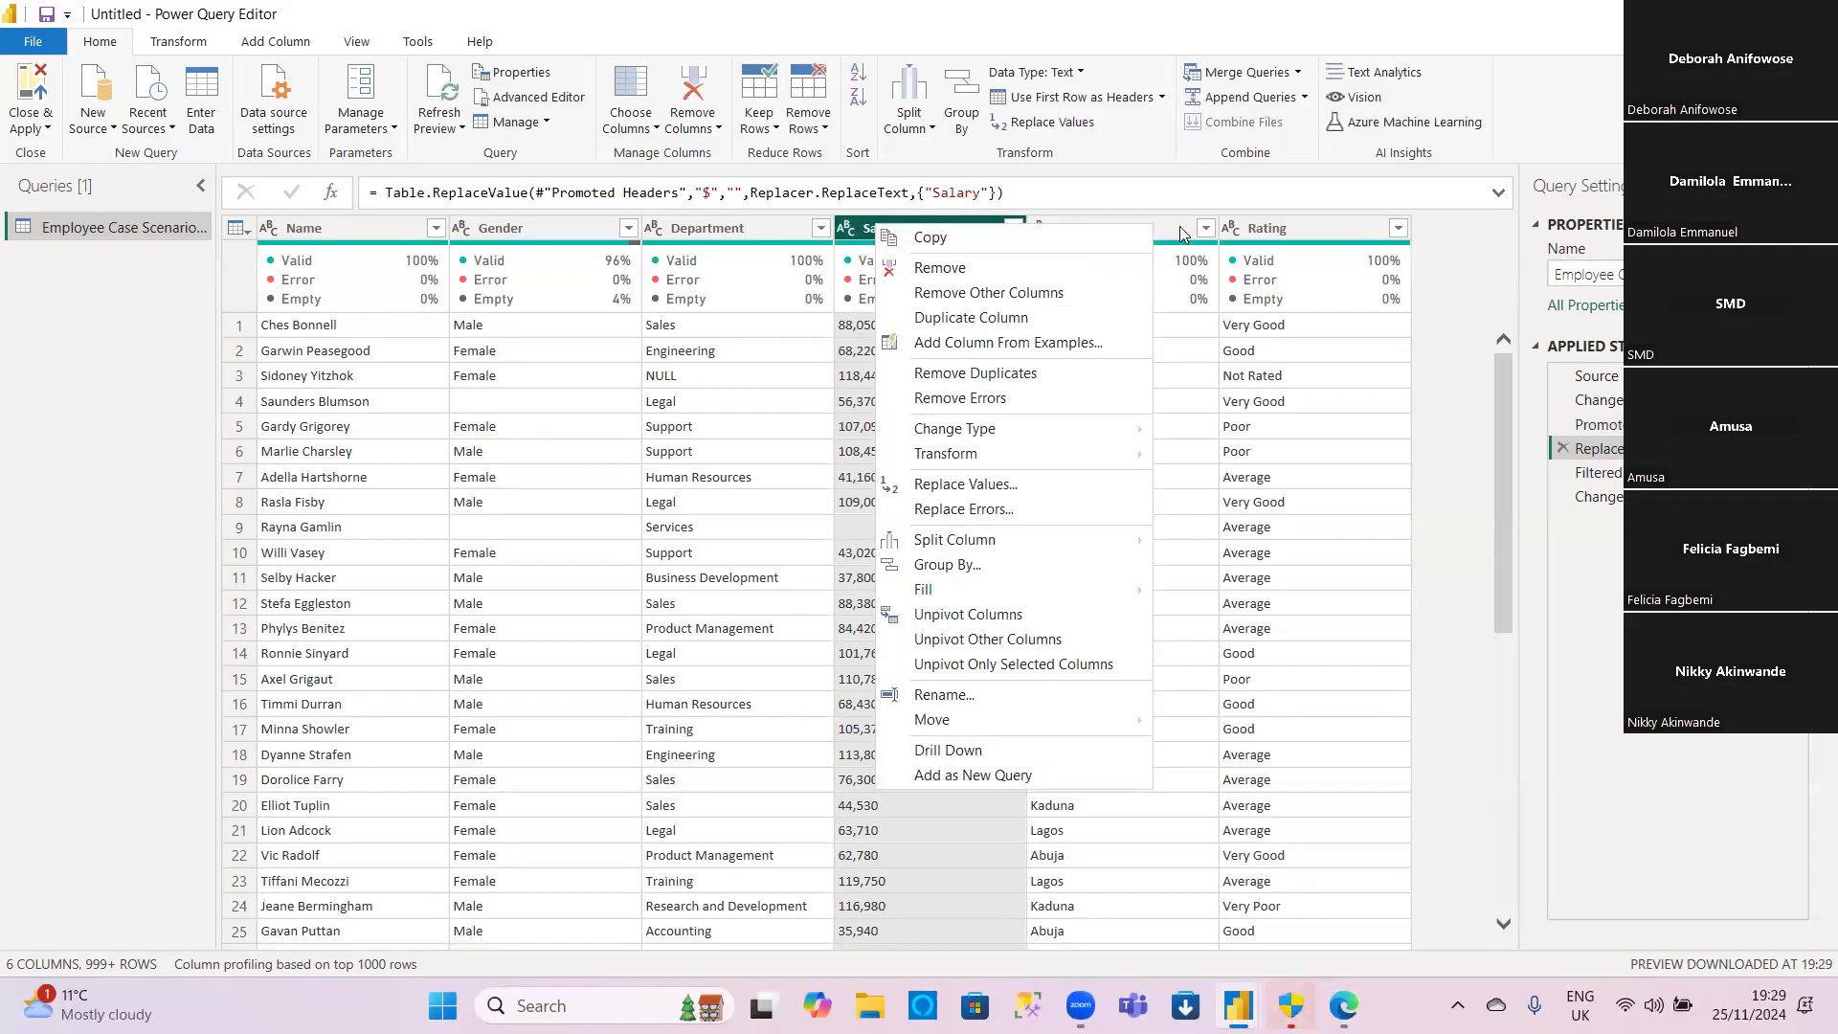
left_click(869, 226)
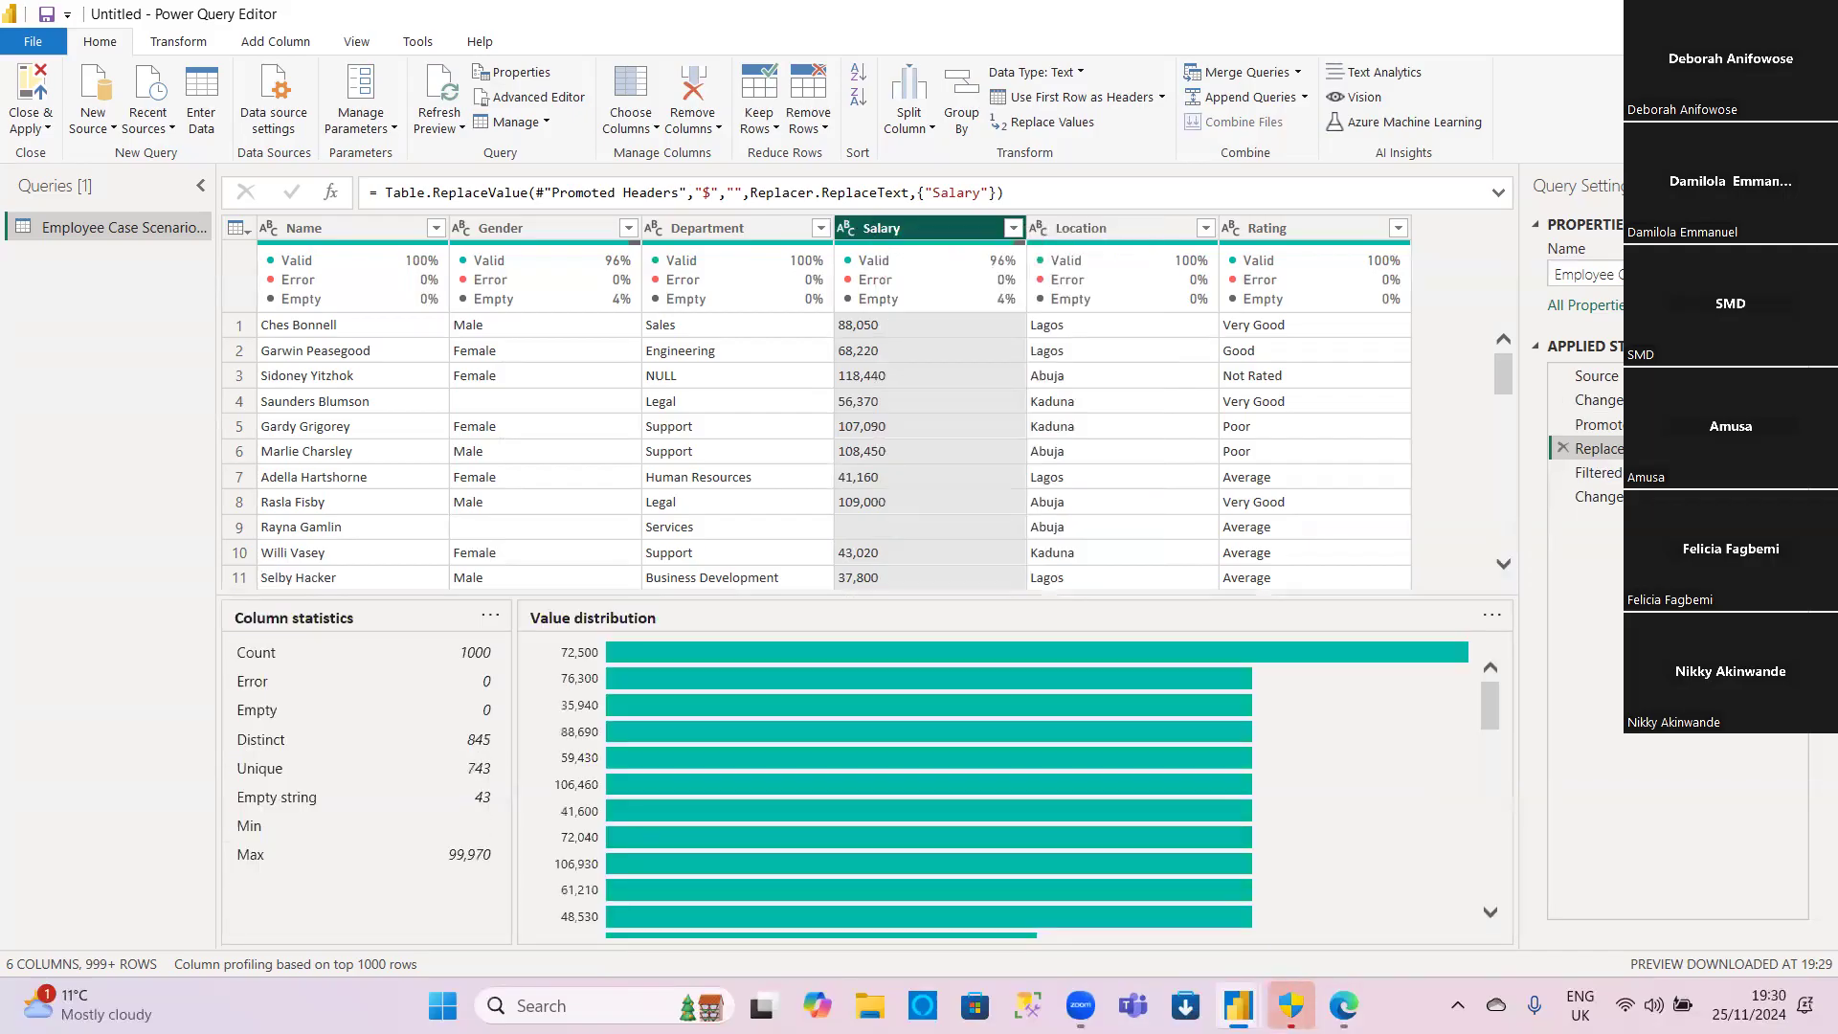
left_click(1601, 497)
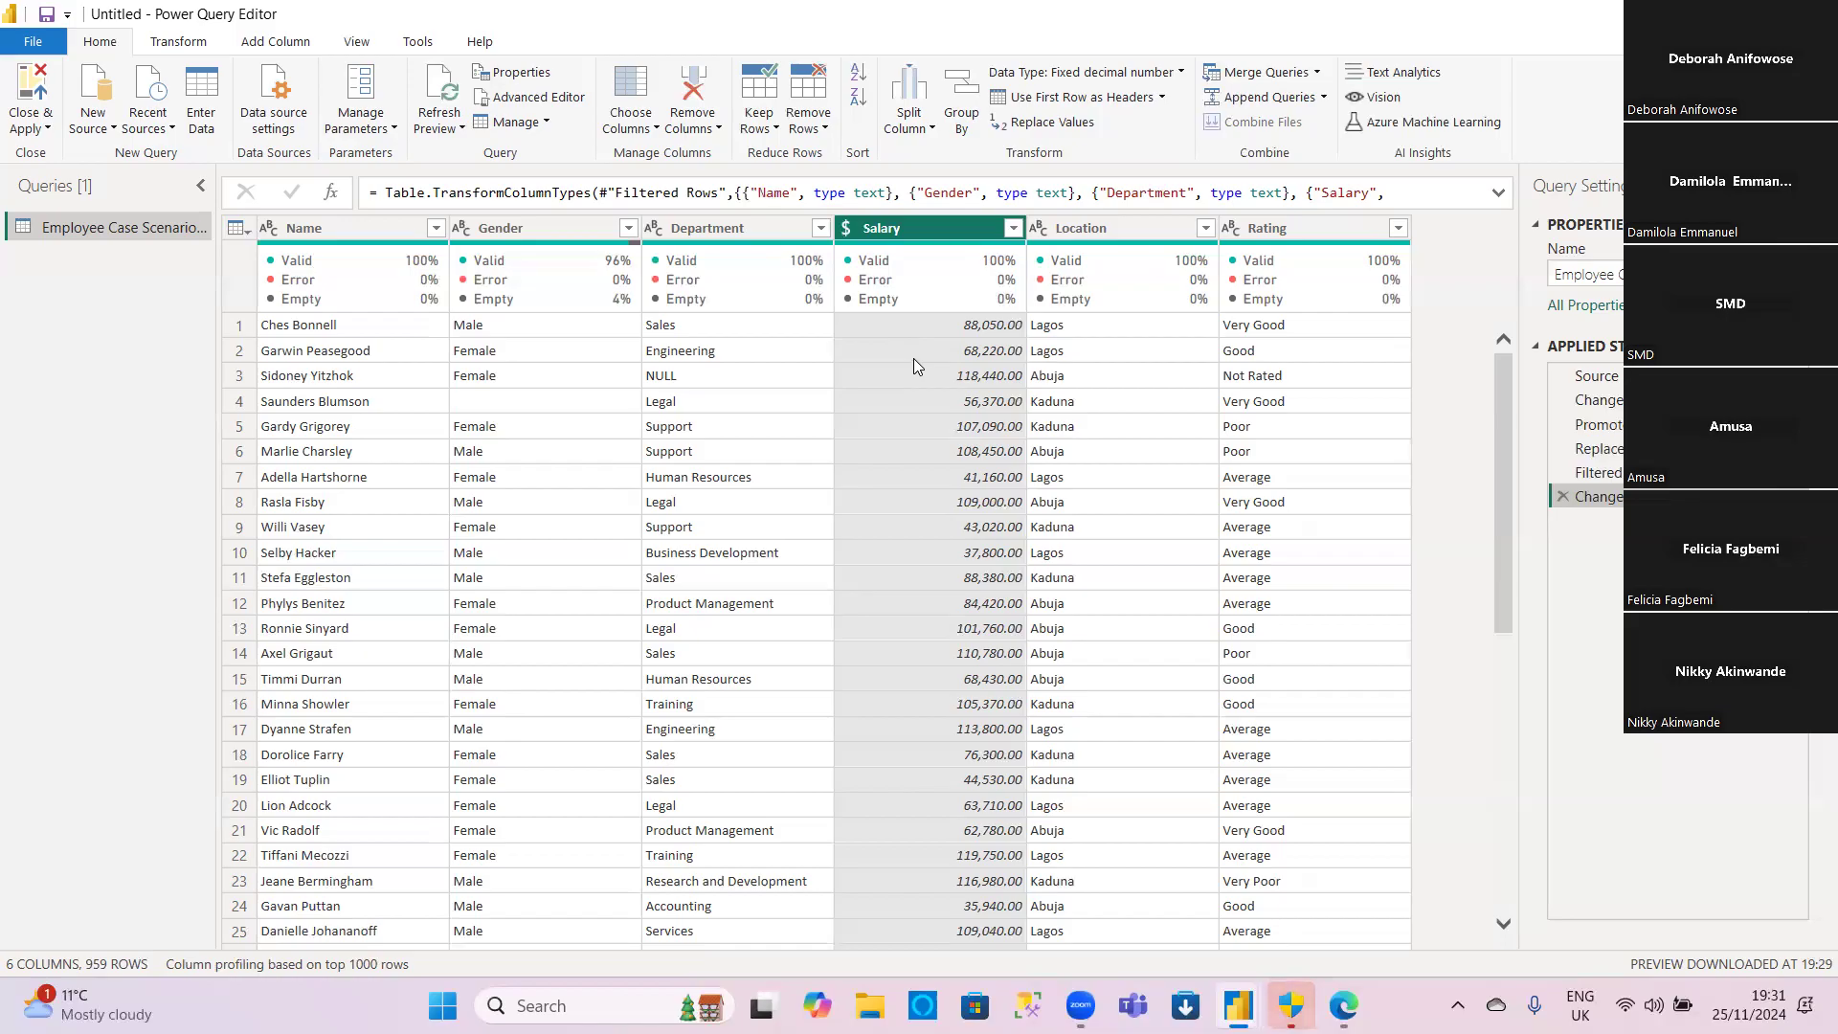
left_click(1040, 229)
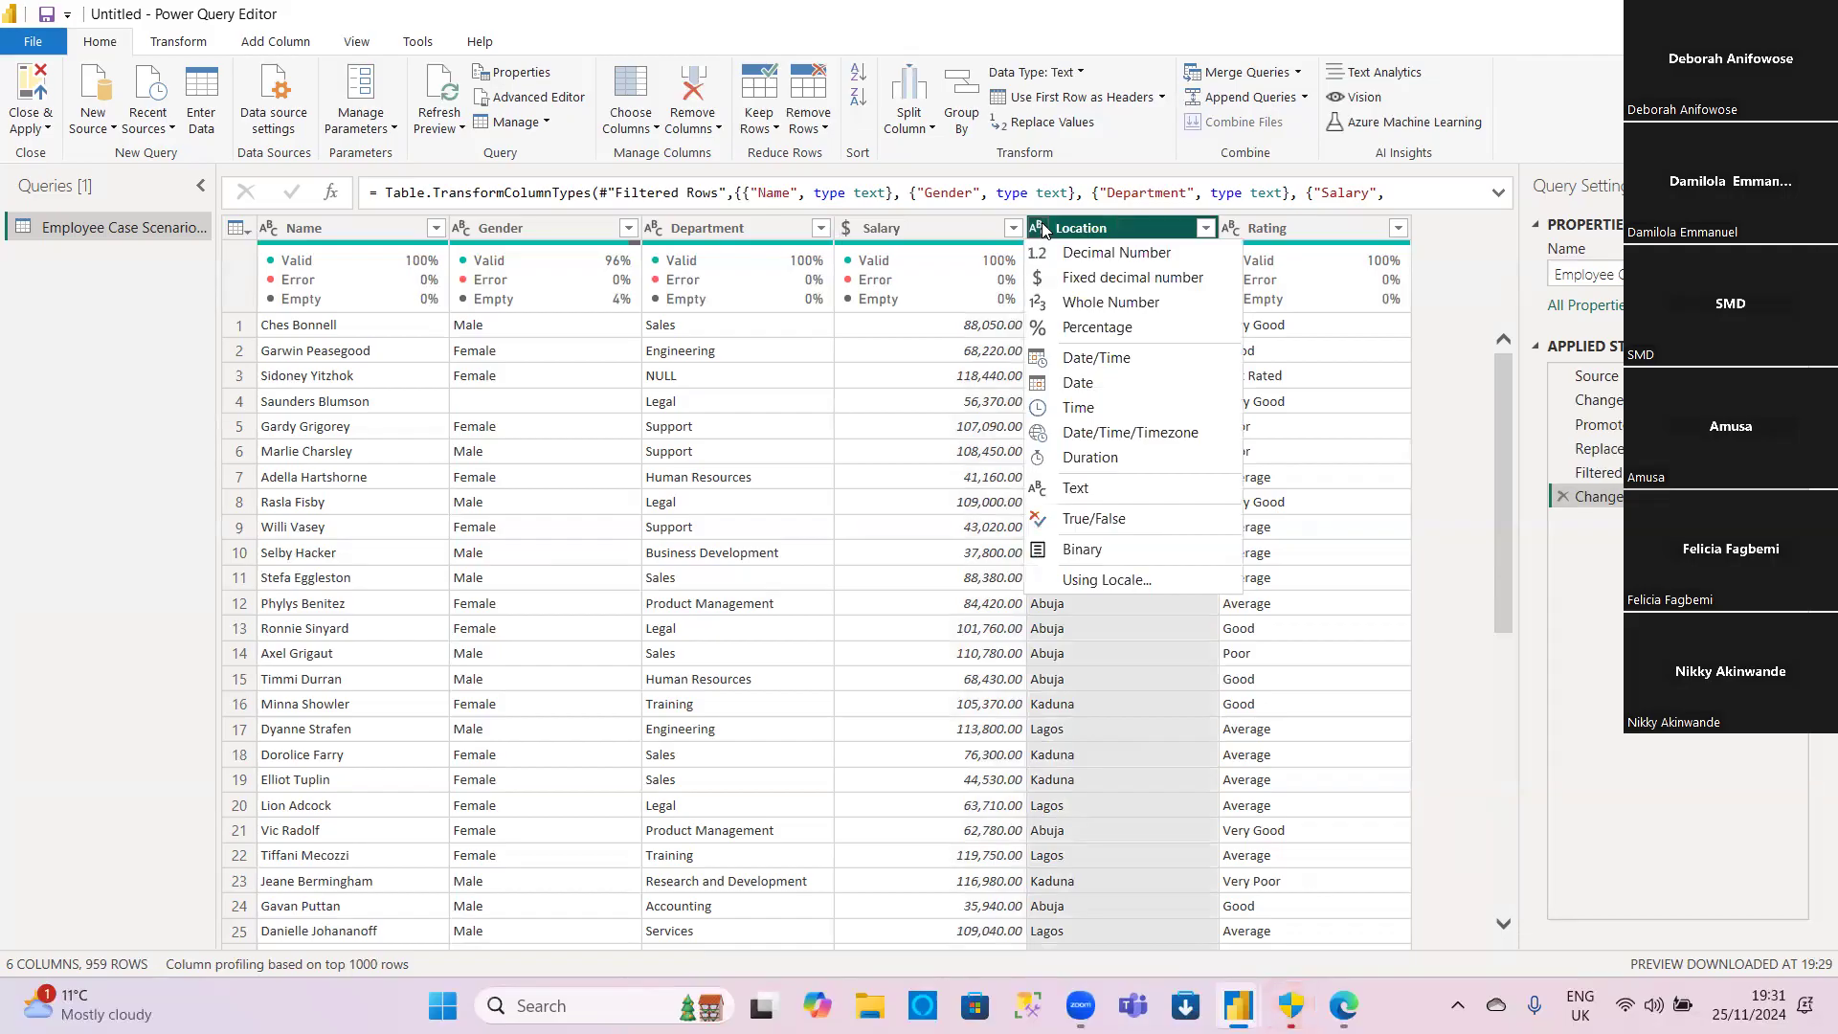
left_click(1259, 233)
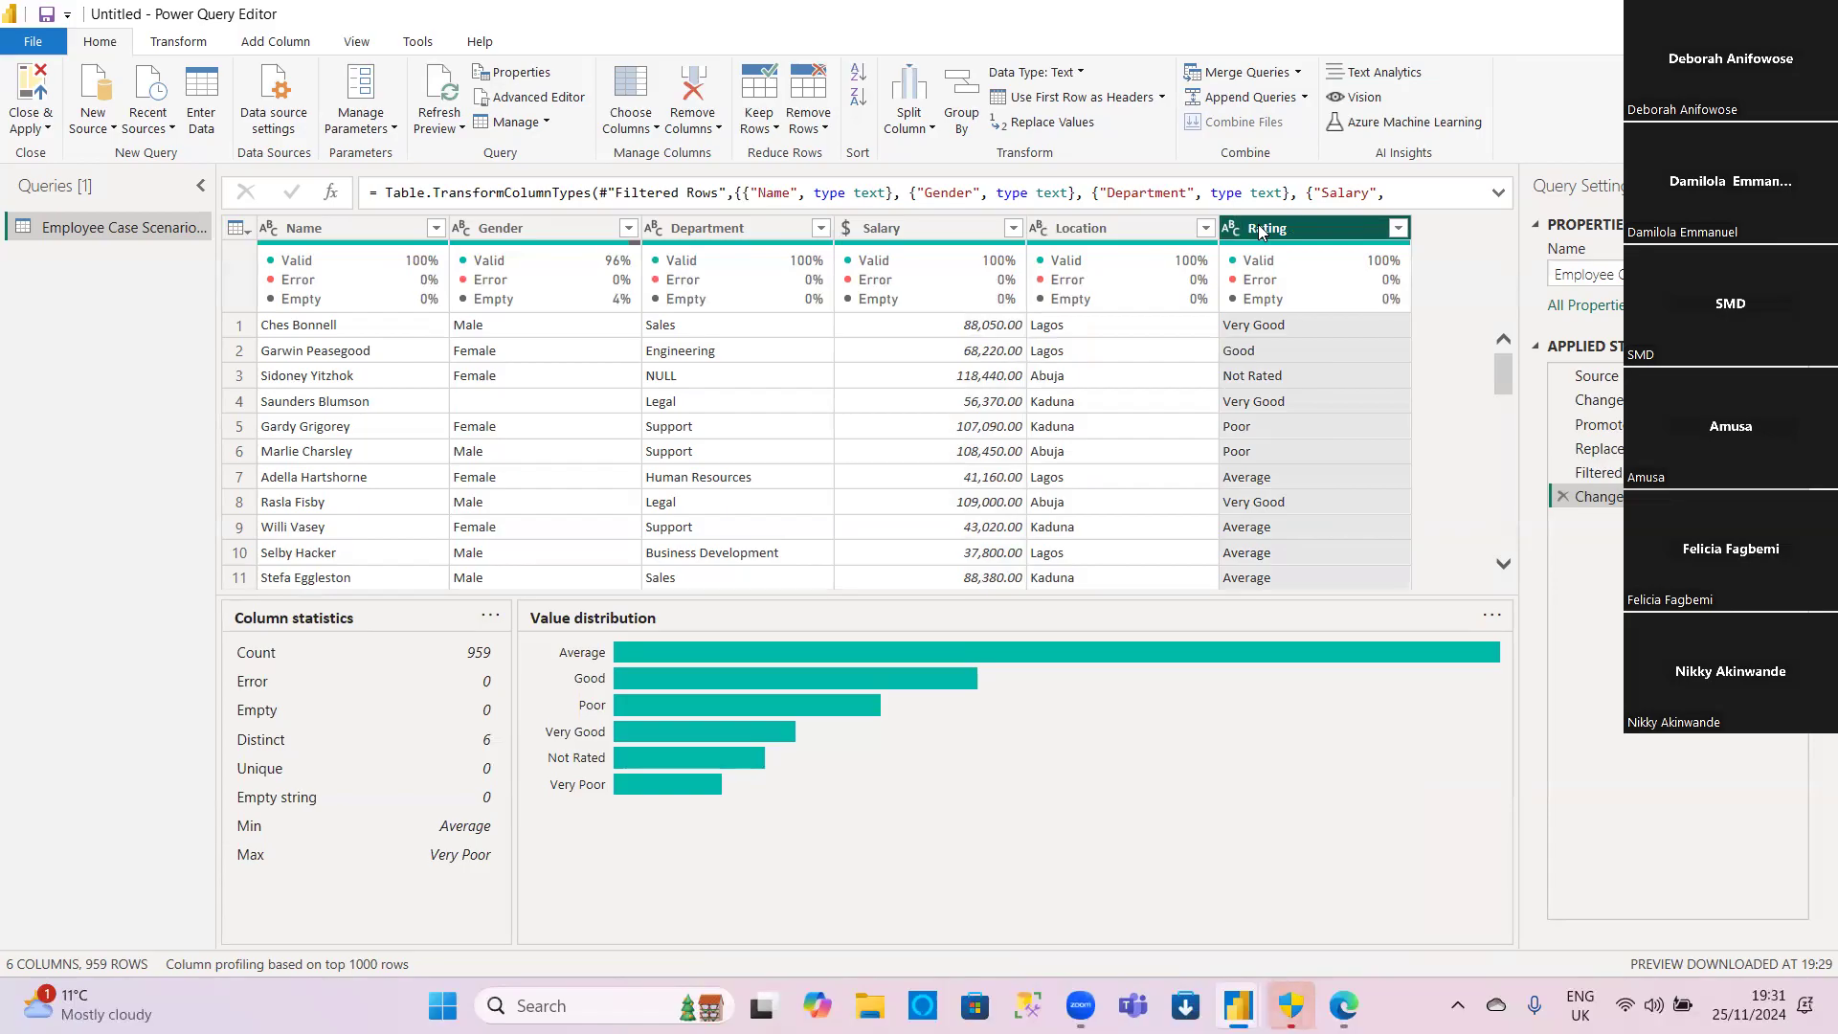
left_click(892, 326)
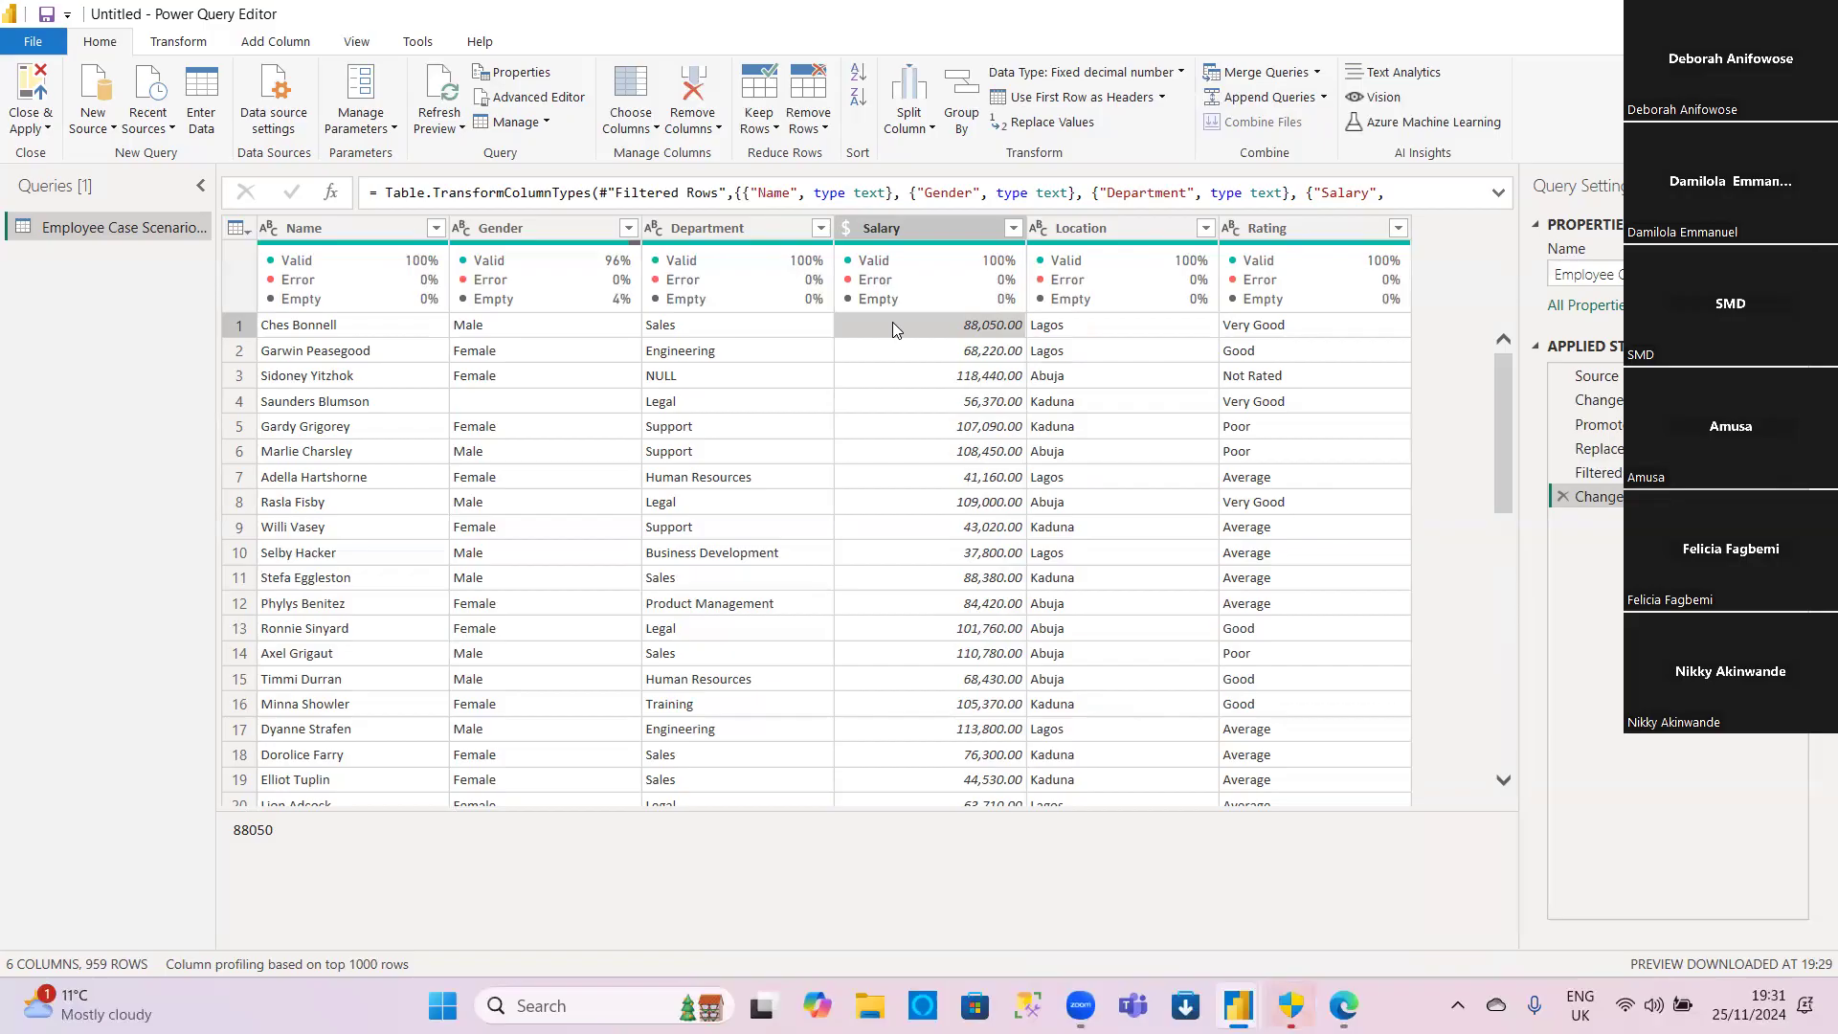
mouse_move(564, 300)
Step: Filter the NULL values out of the Department column after the last type change
left_click(698, 231)
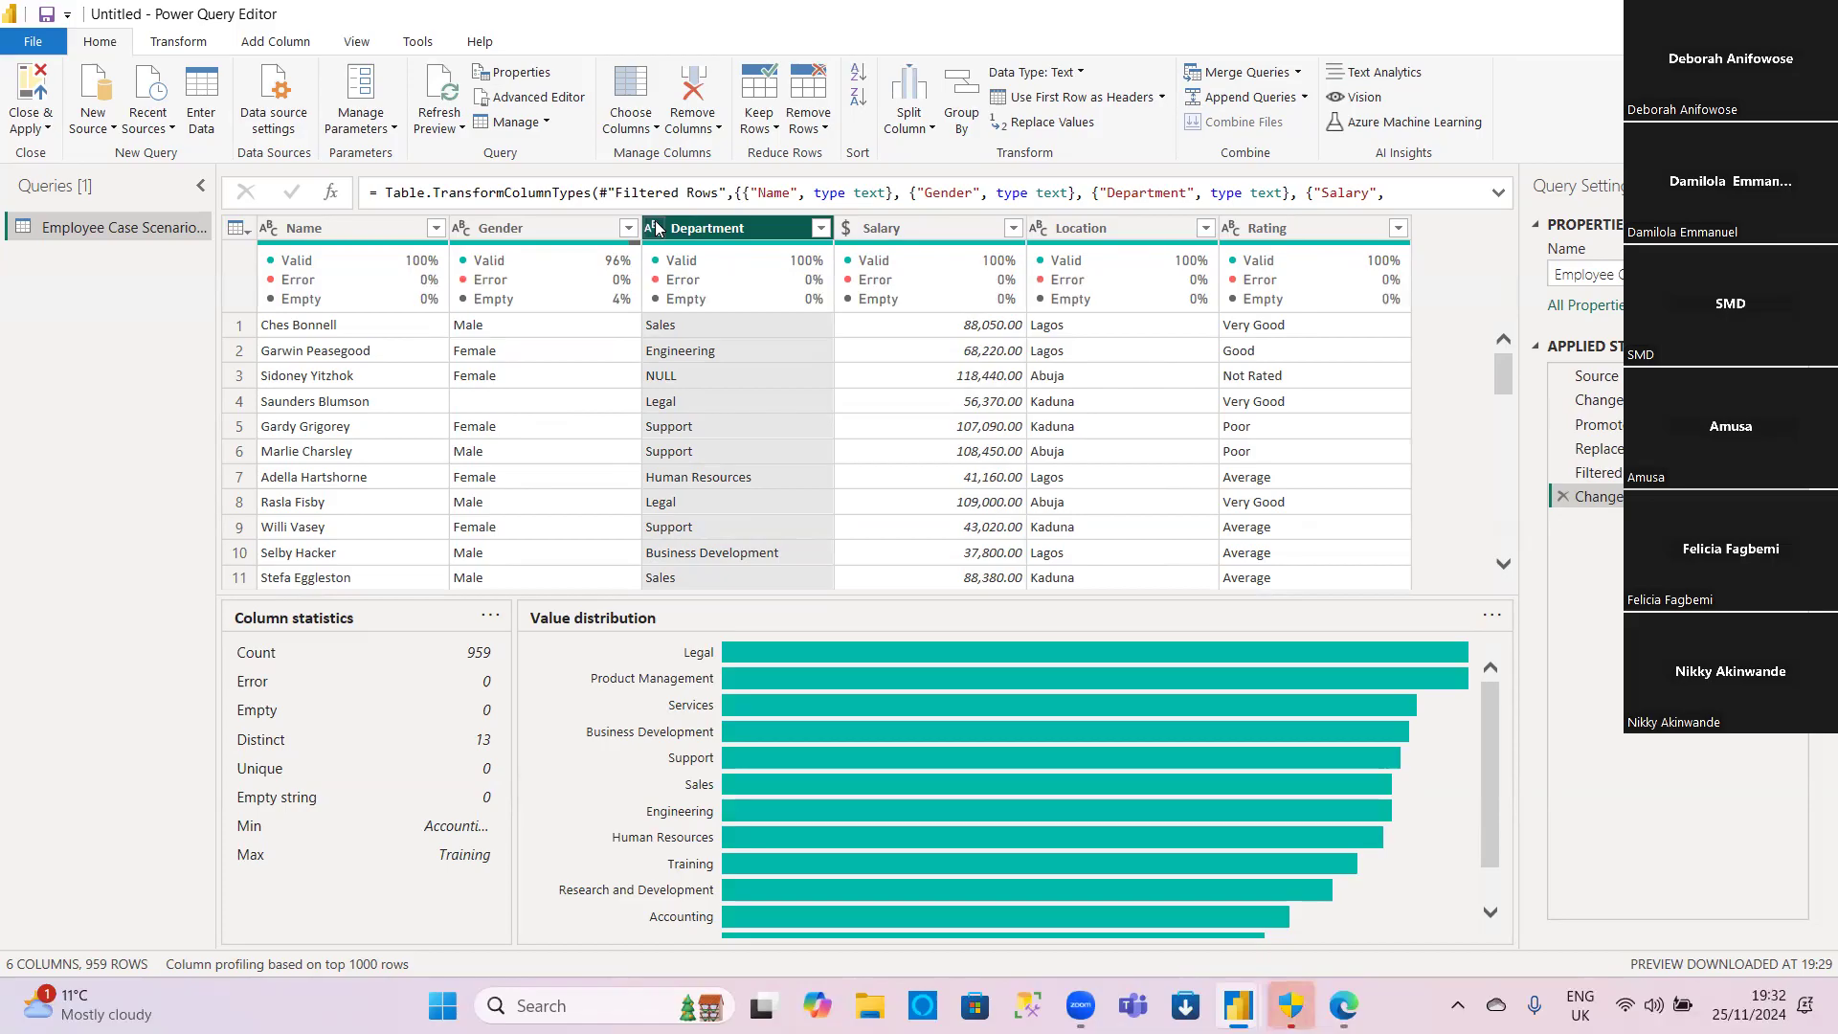
right_click(657, 227)
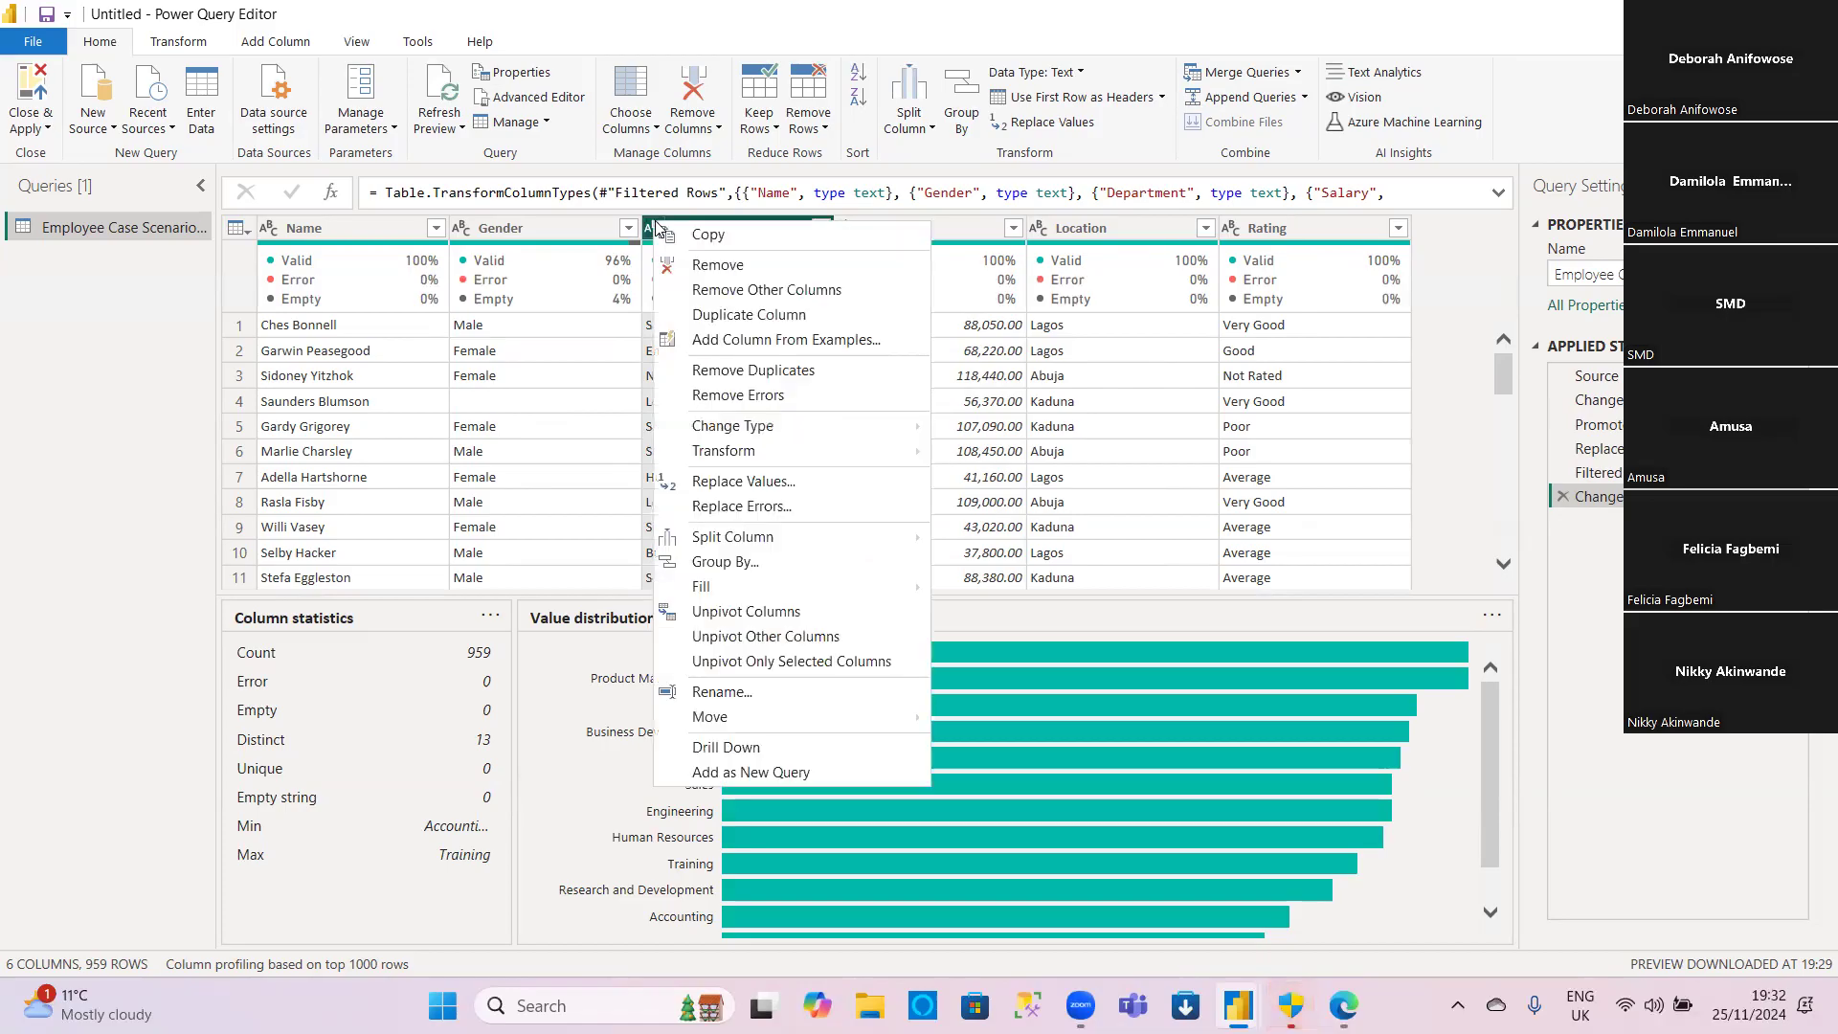
left_click(593, 352)
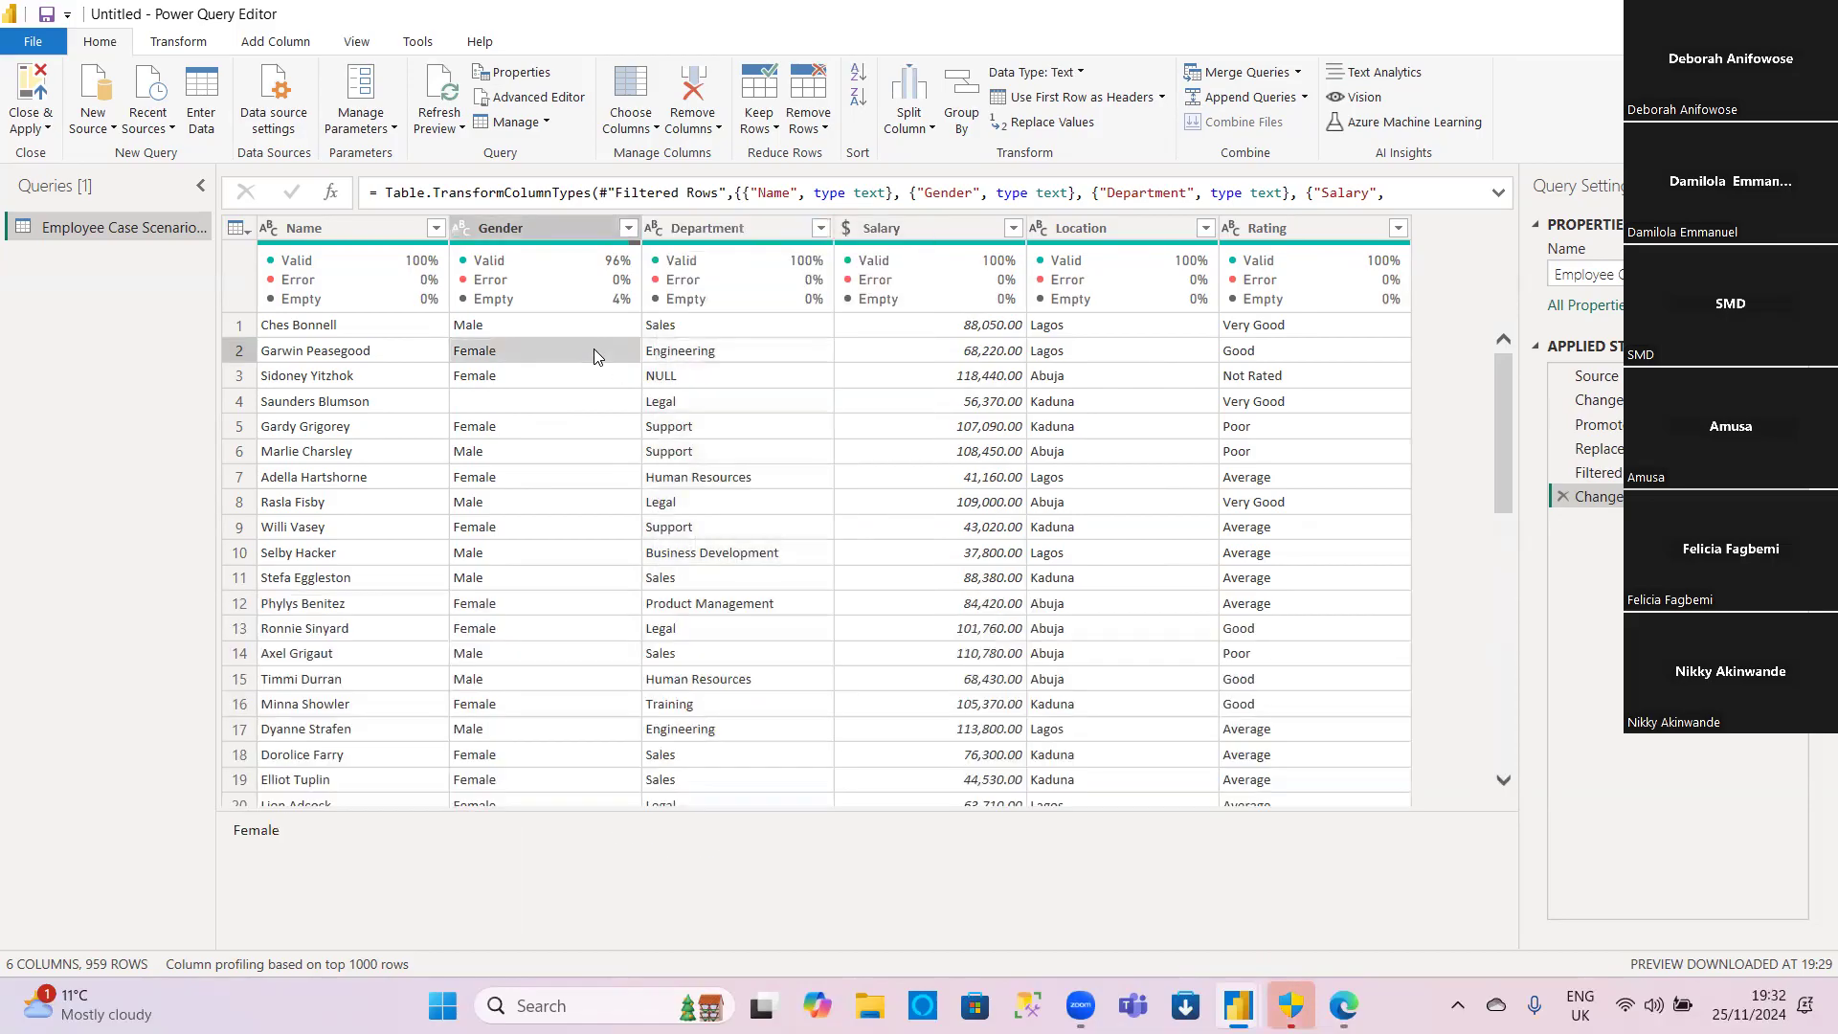
left_click(822, 228)
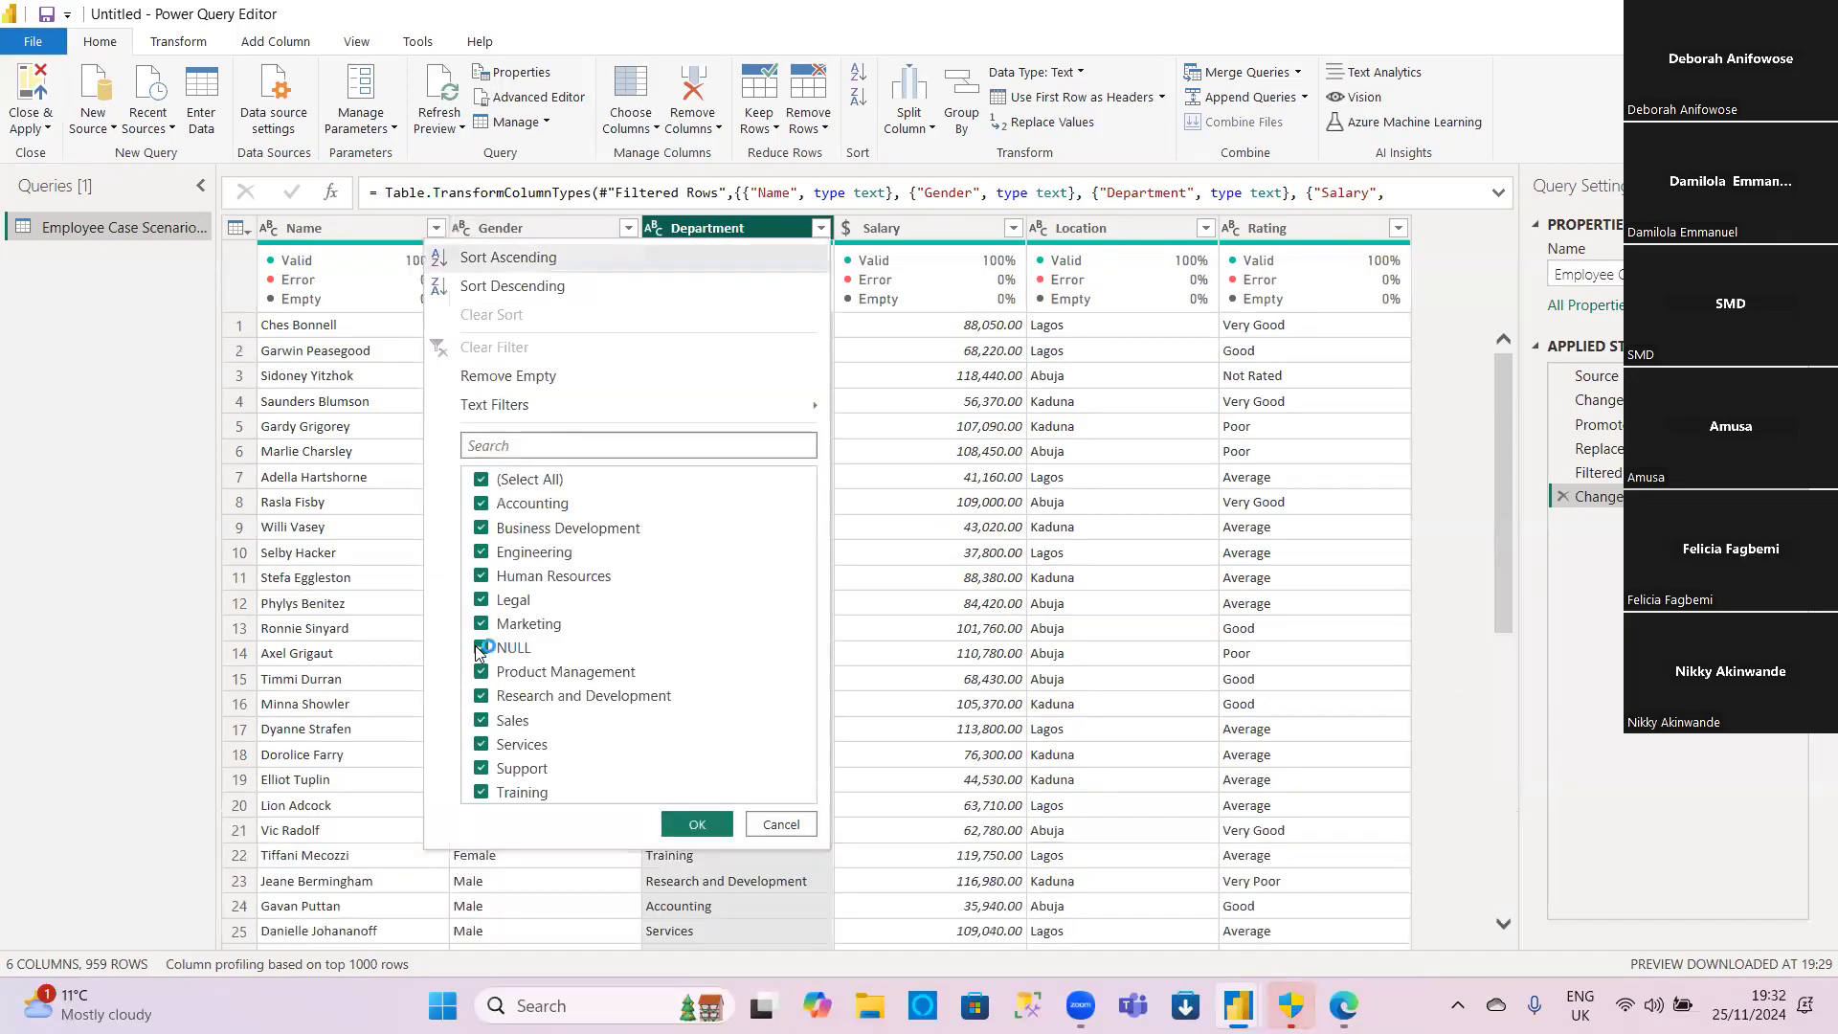
left_click(481, 648)
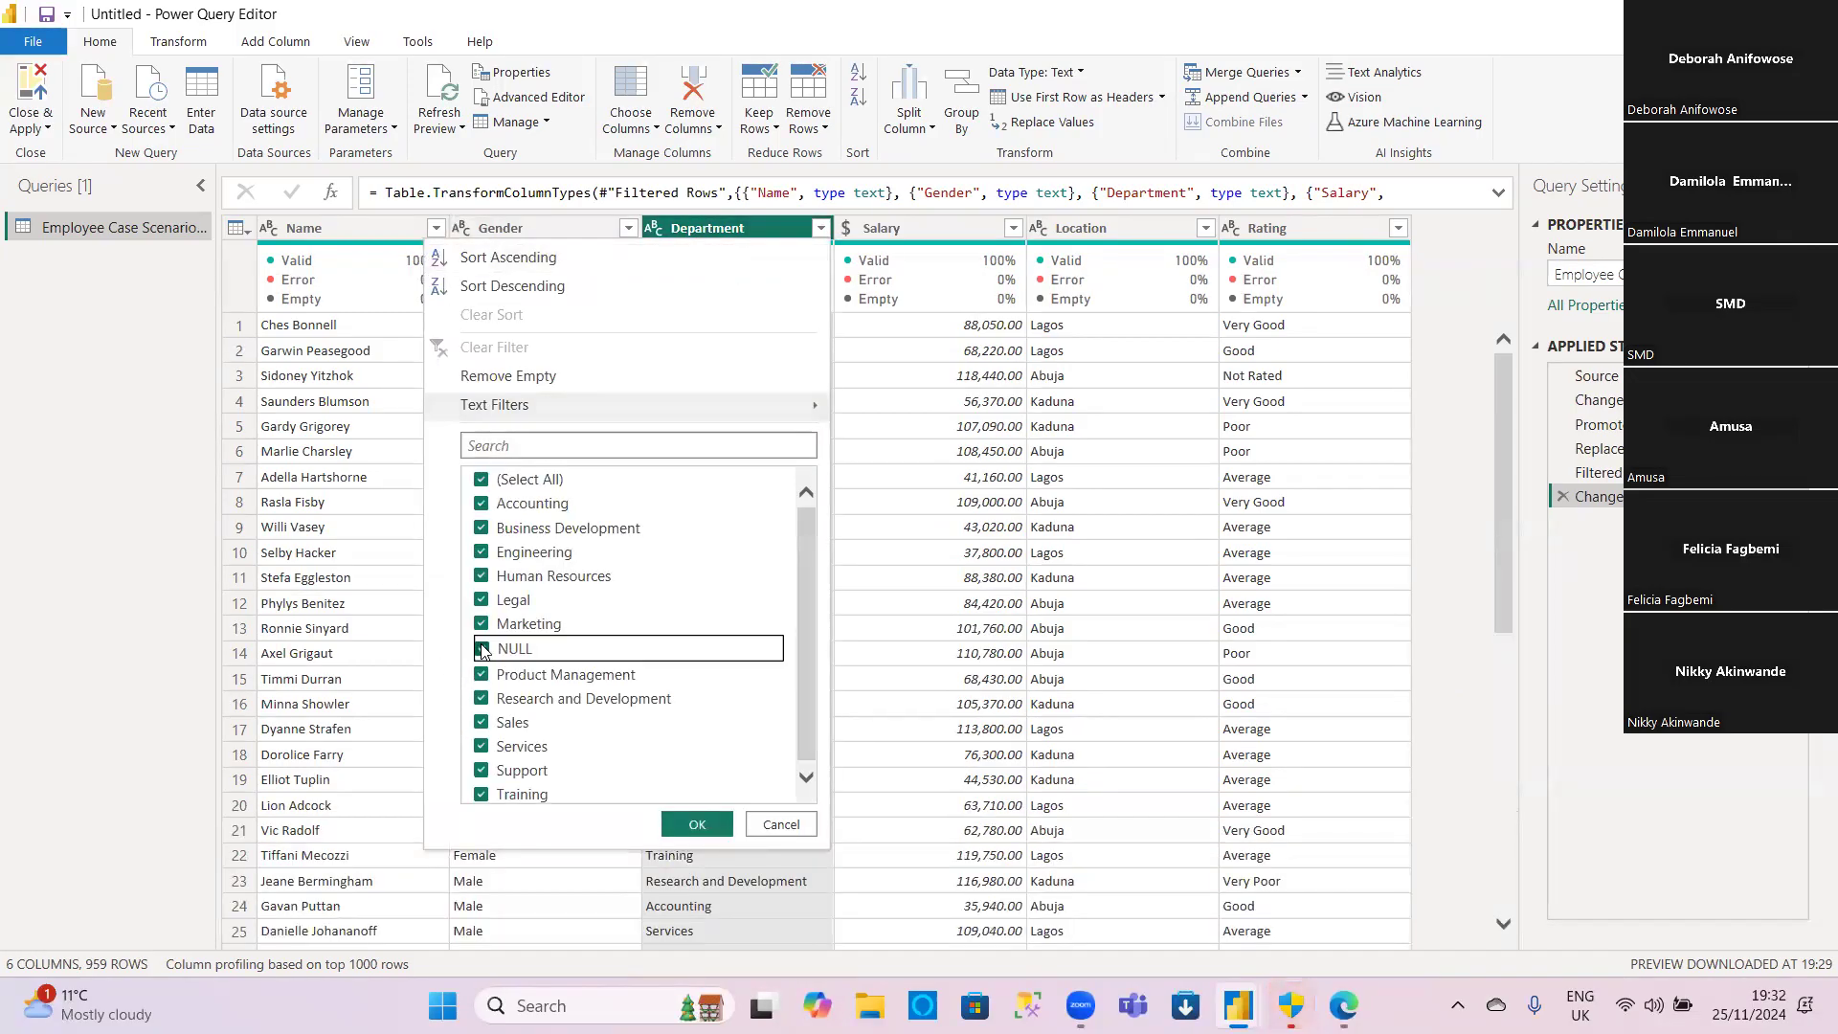
left_click(696, 824)
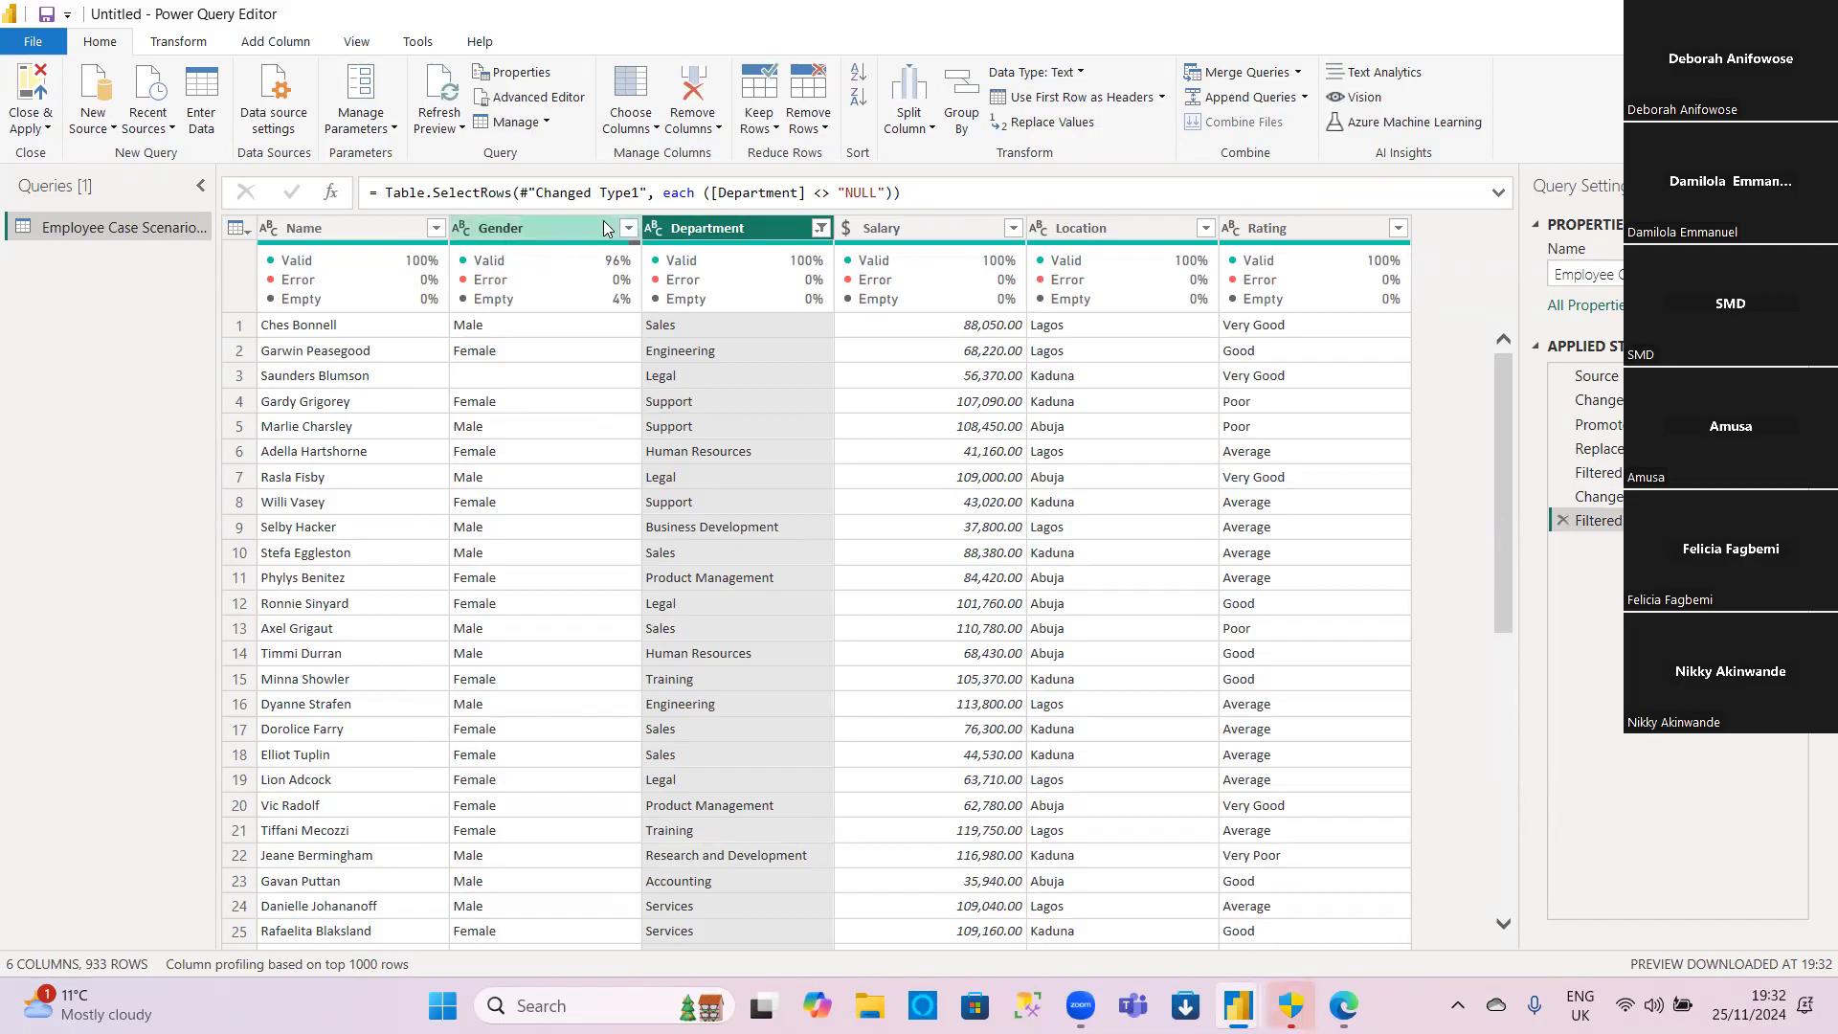
Step: Replace the blank values in the Gender column with "Undisclosed"
right_click(494, 231)
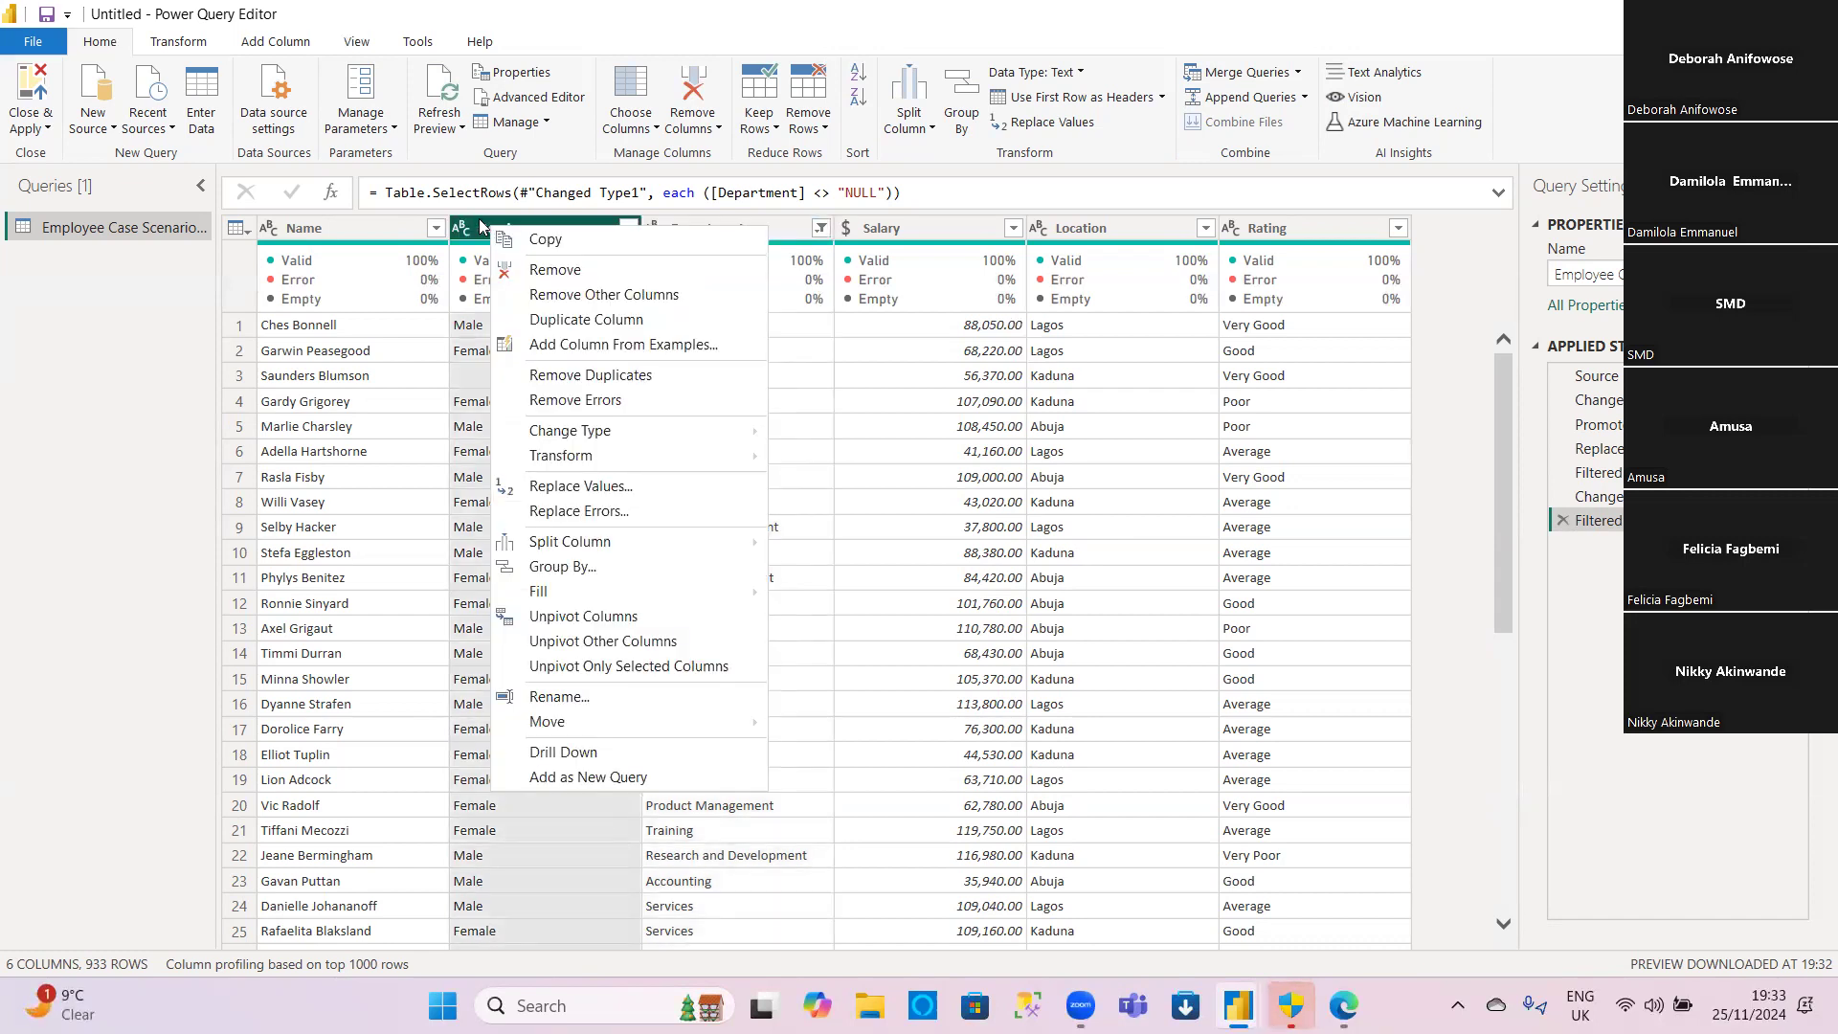
left_click(481, 226)
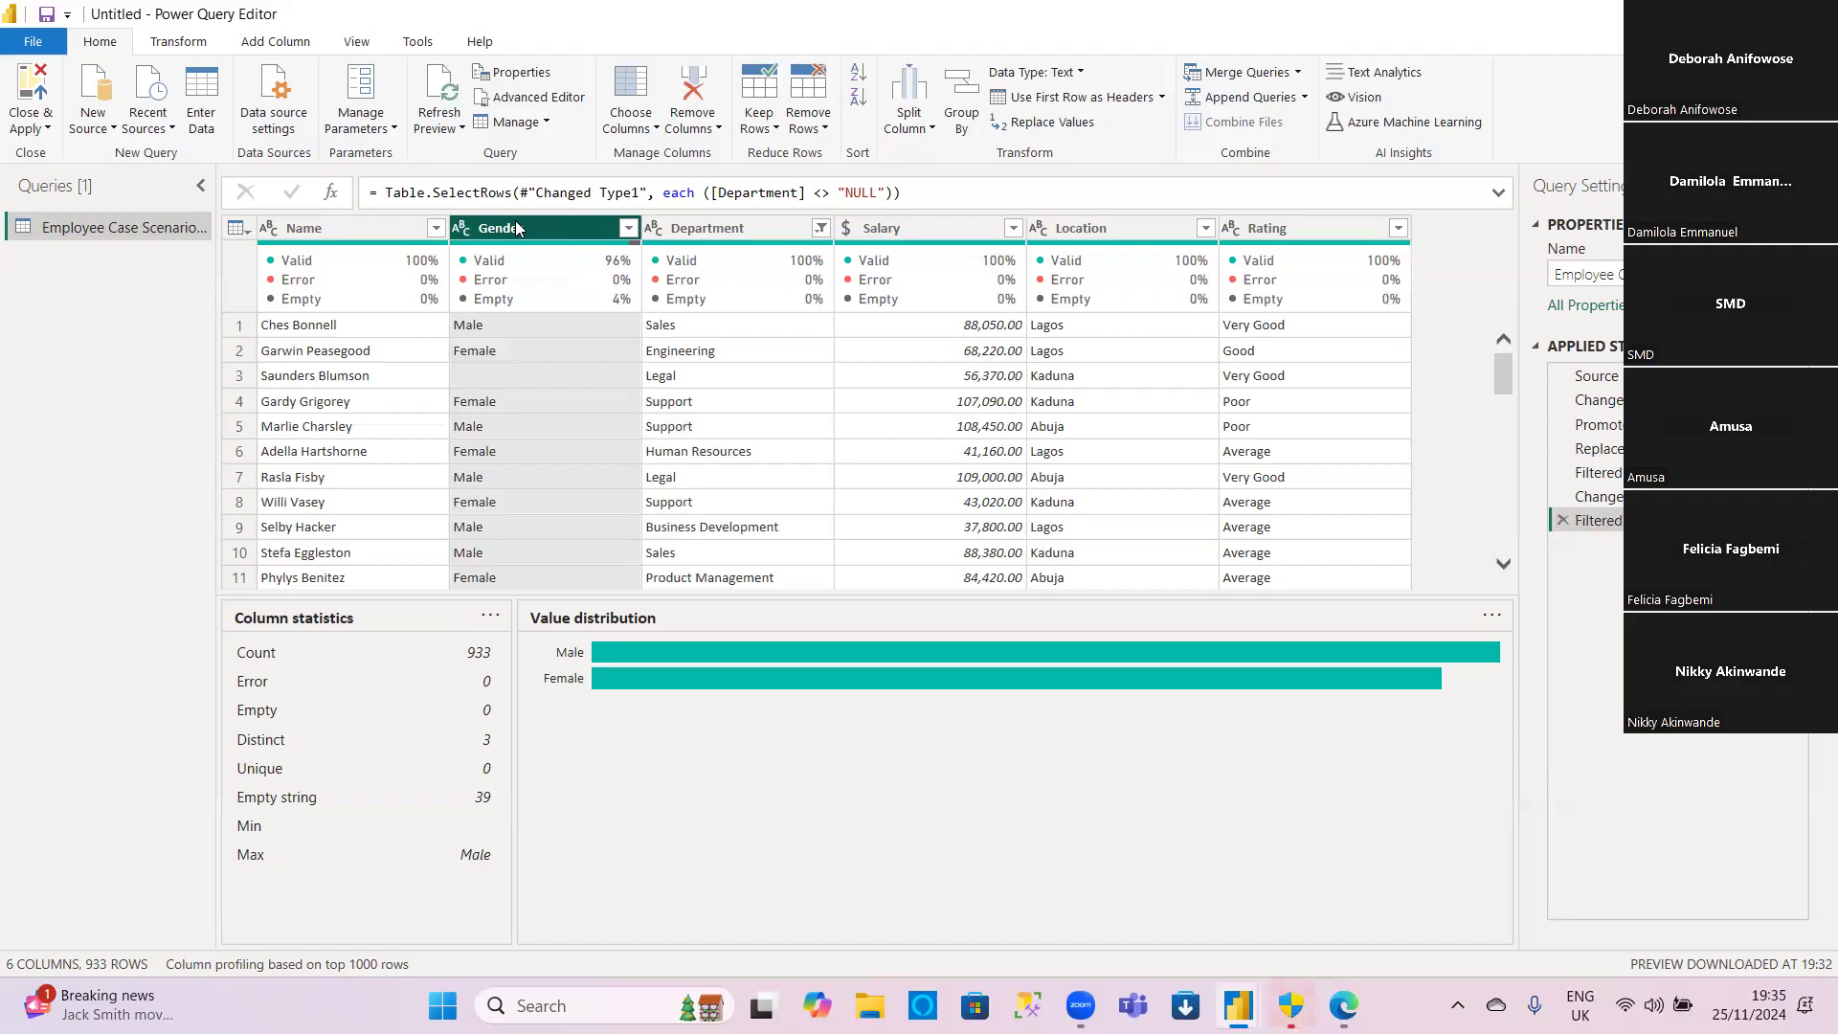
right_click(517, 228)
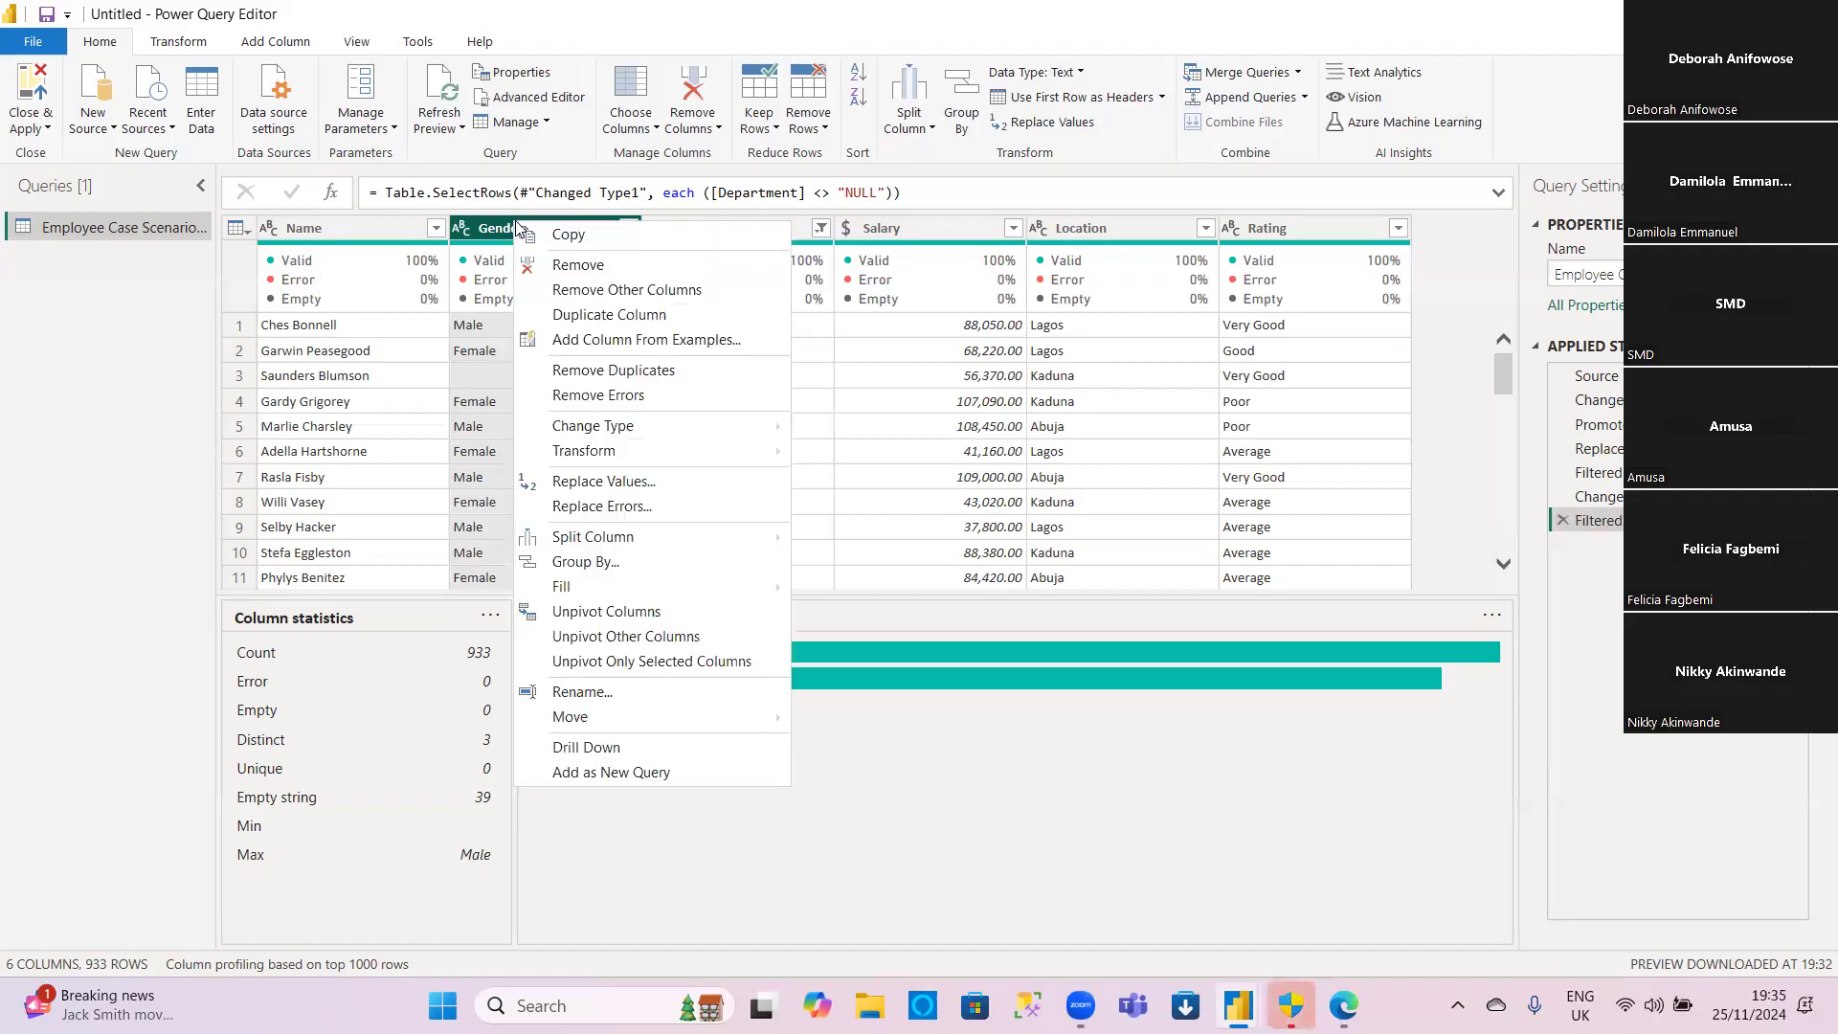
left_click(574, 484)
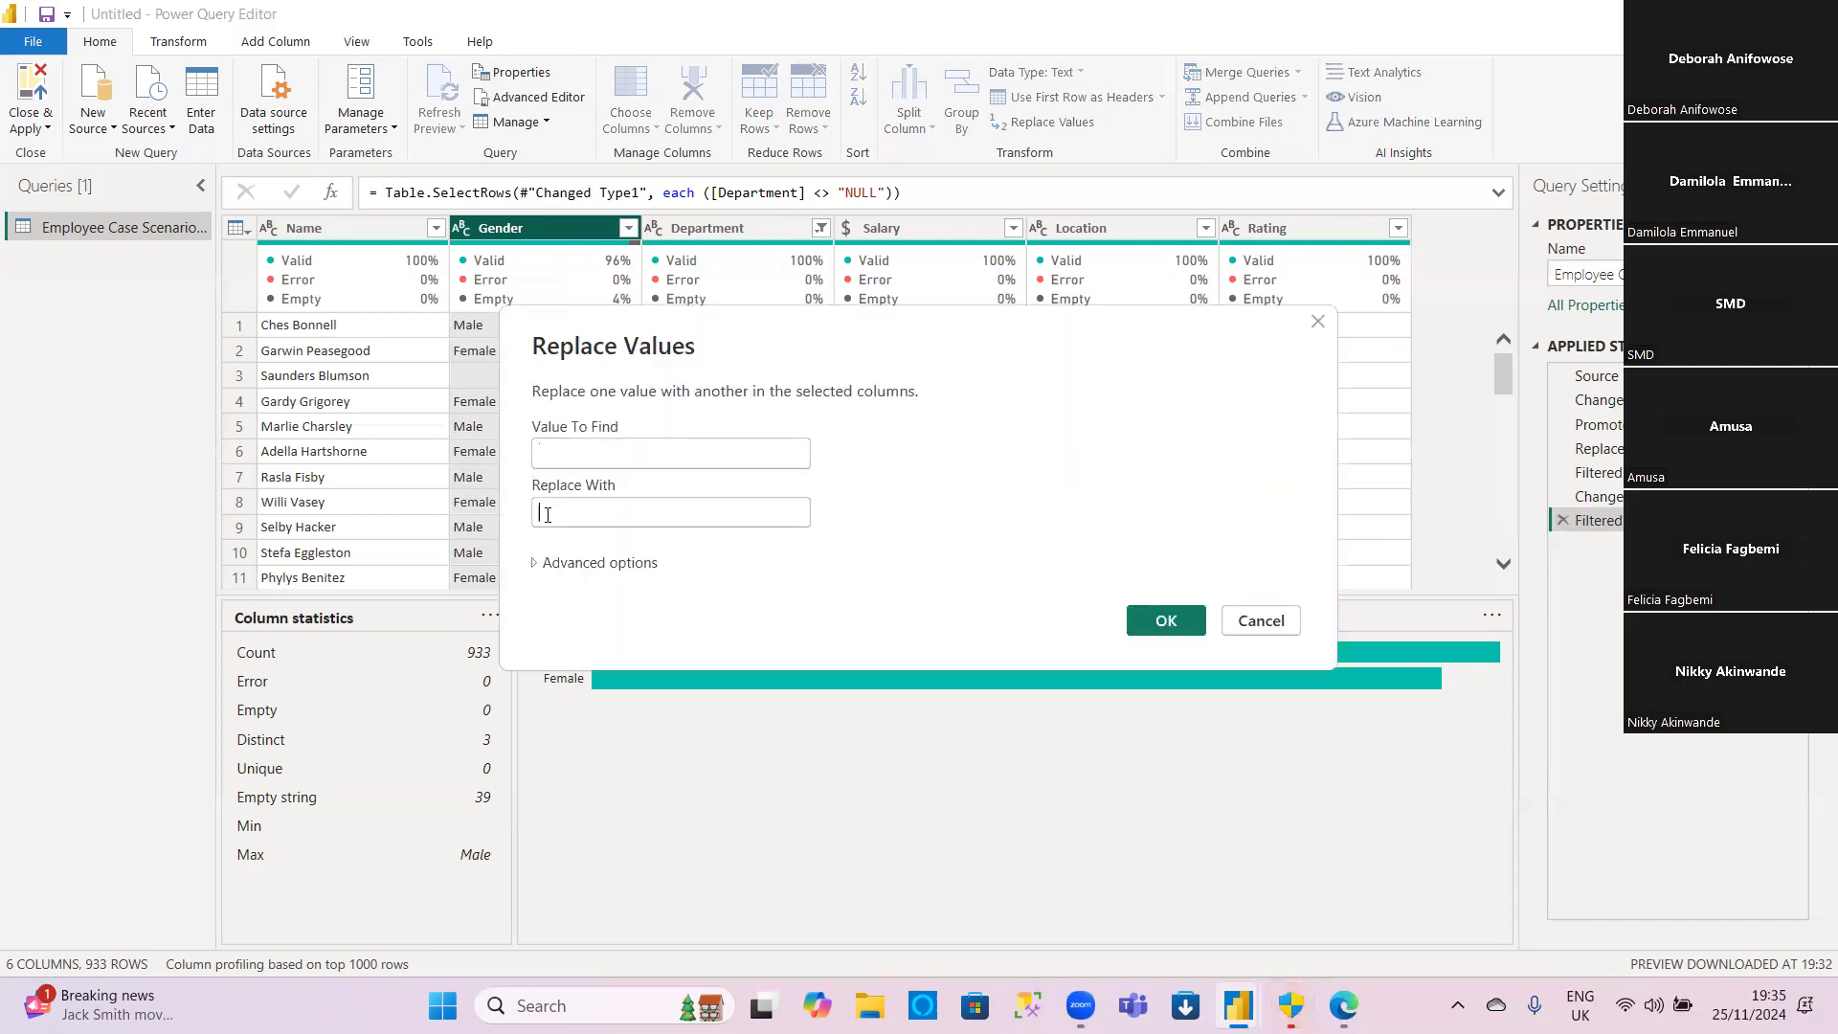
left_click(547, 514)
key("Caps_Lock")
type("Und")
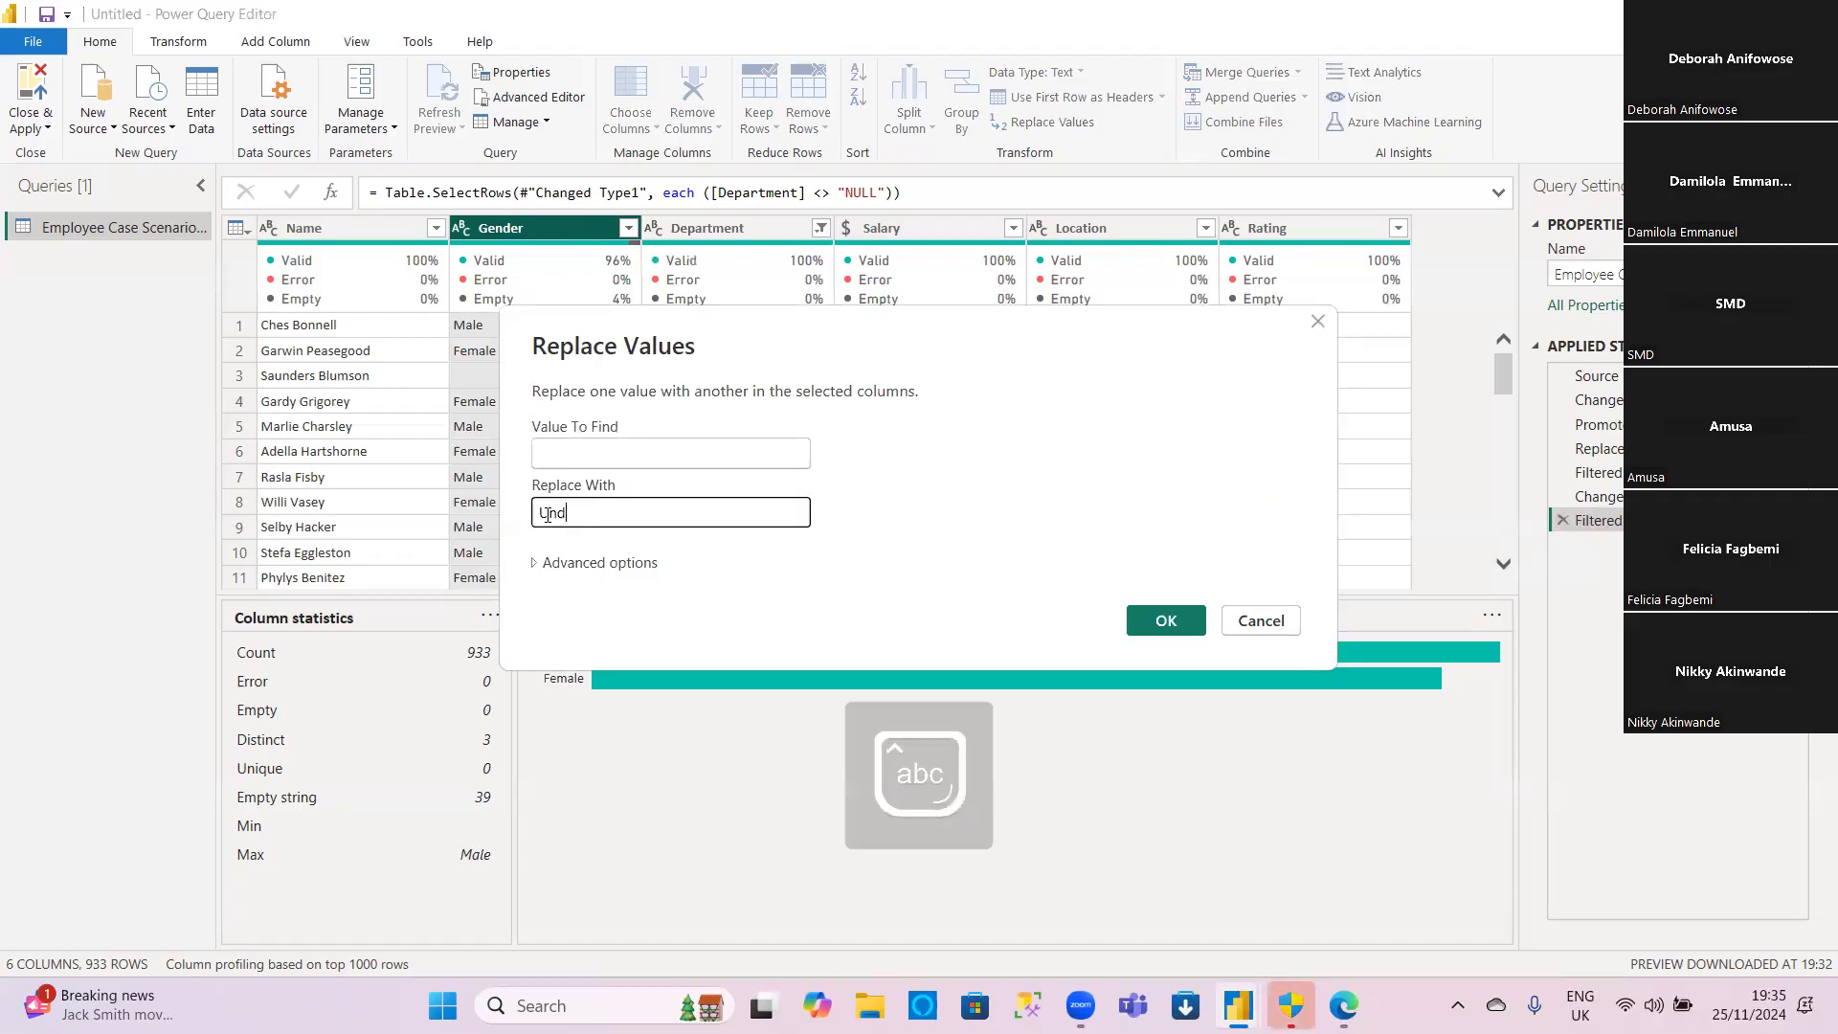
type("isc")
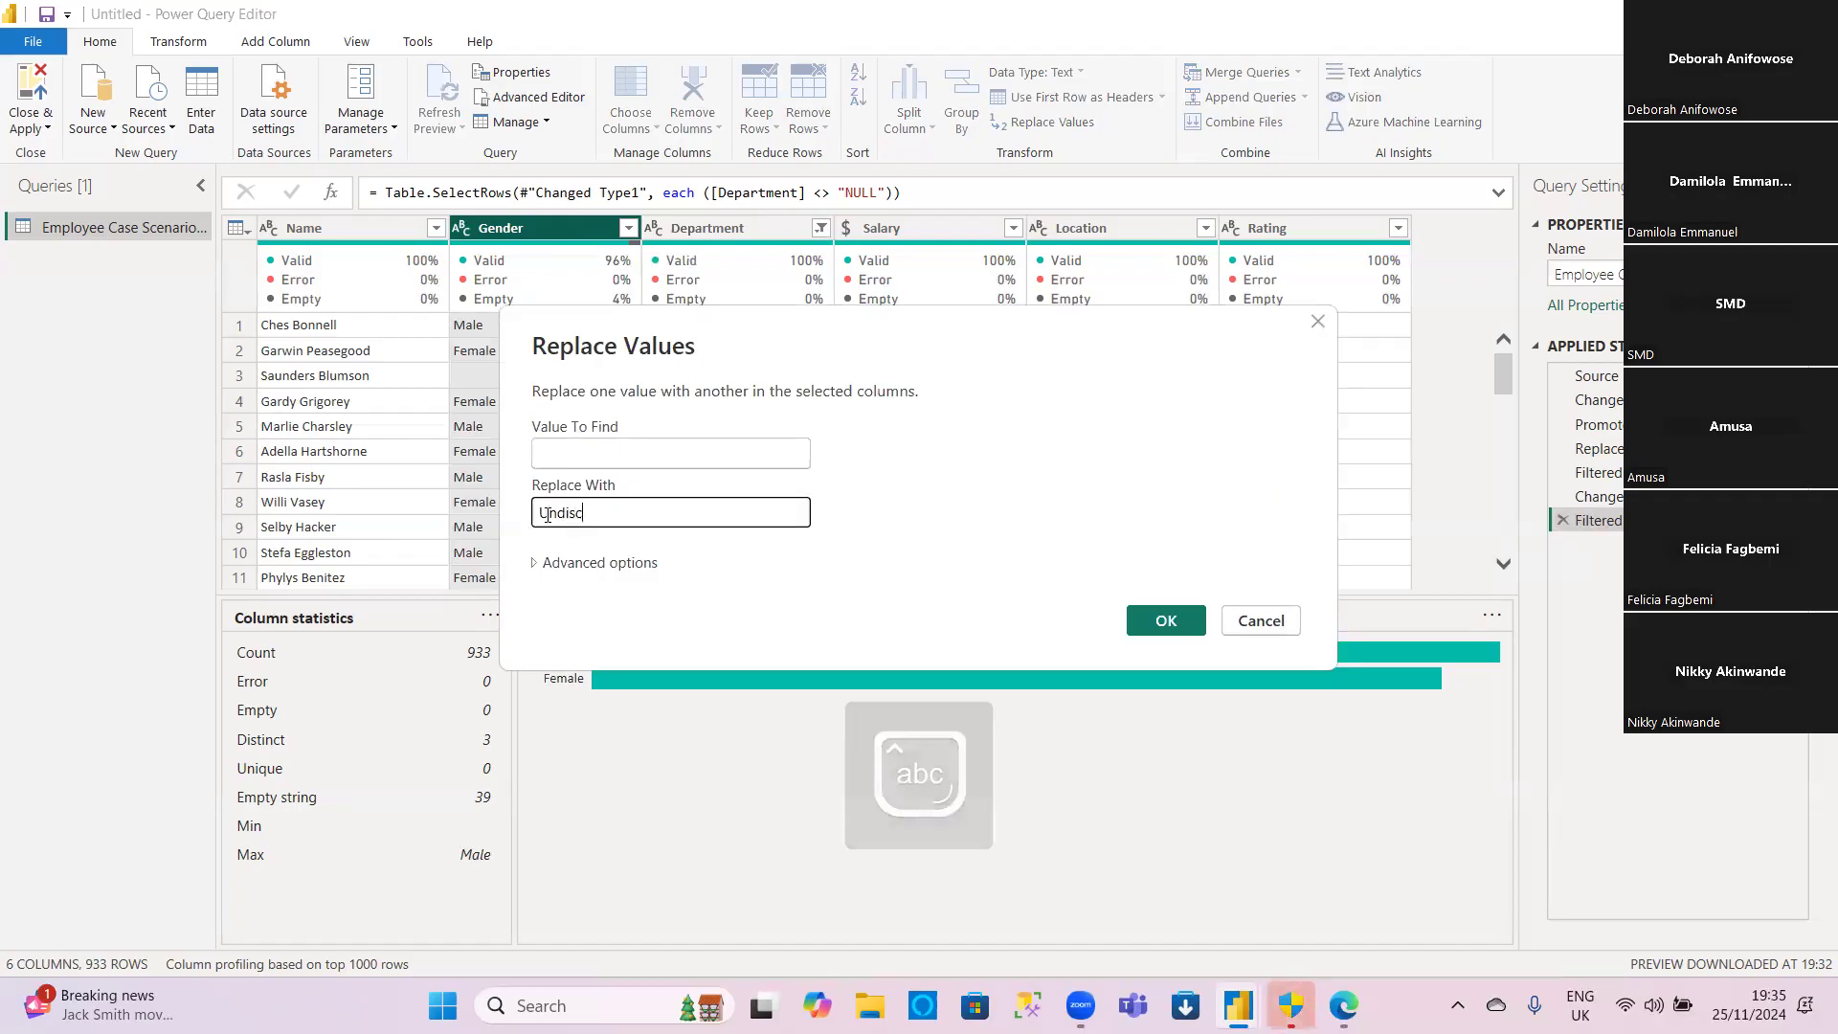
type("losed")
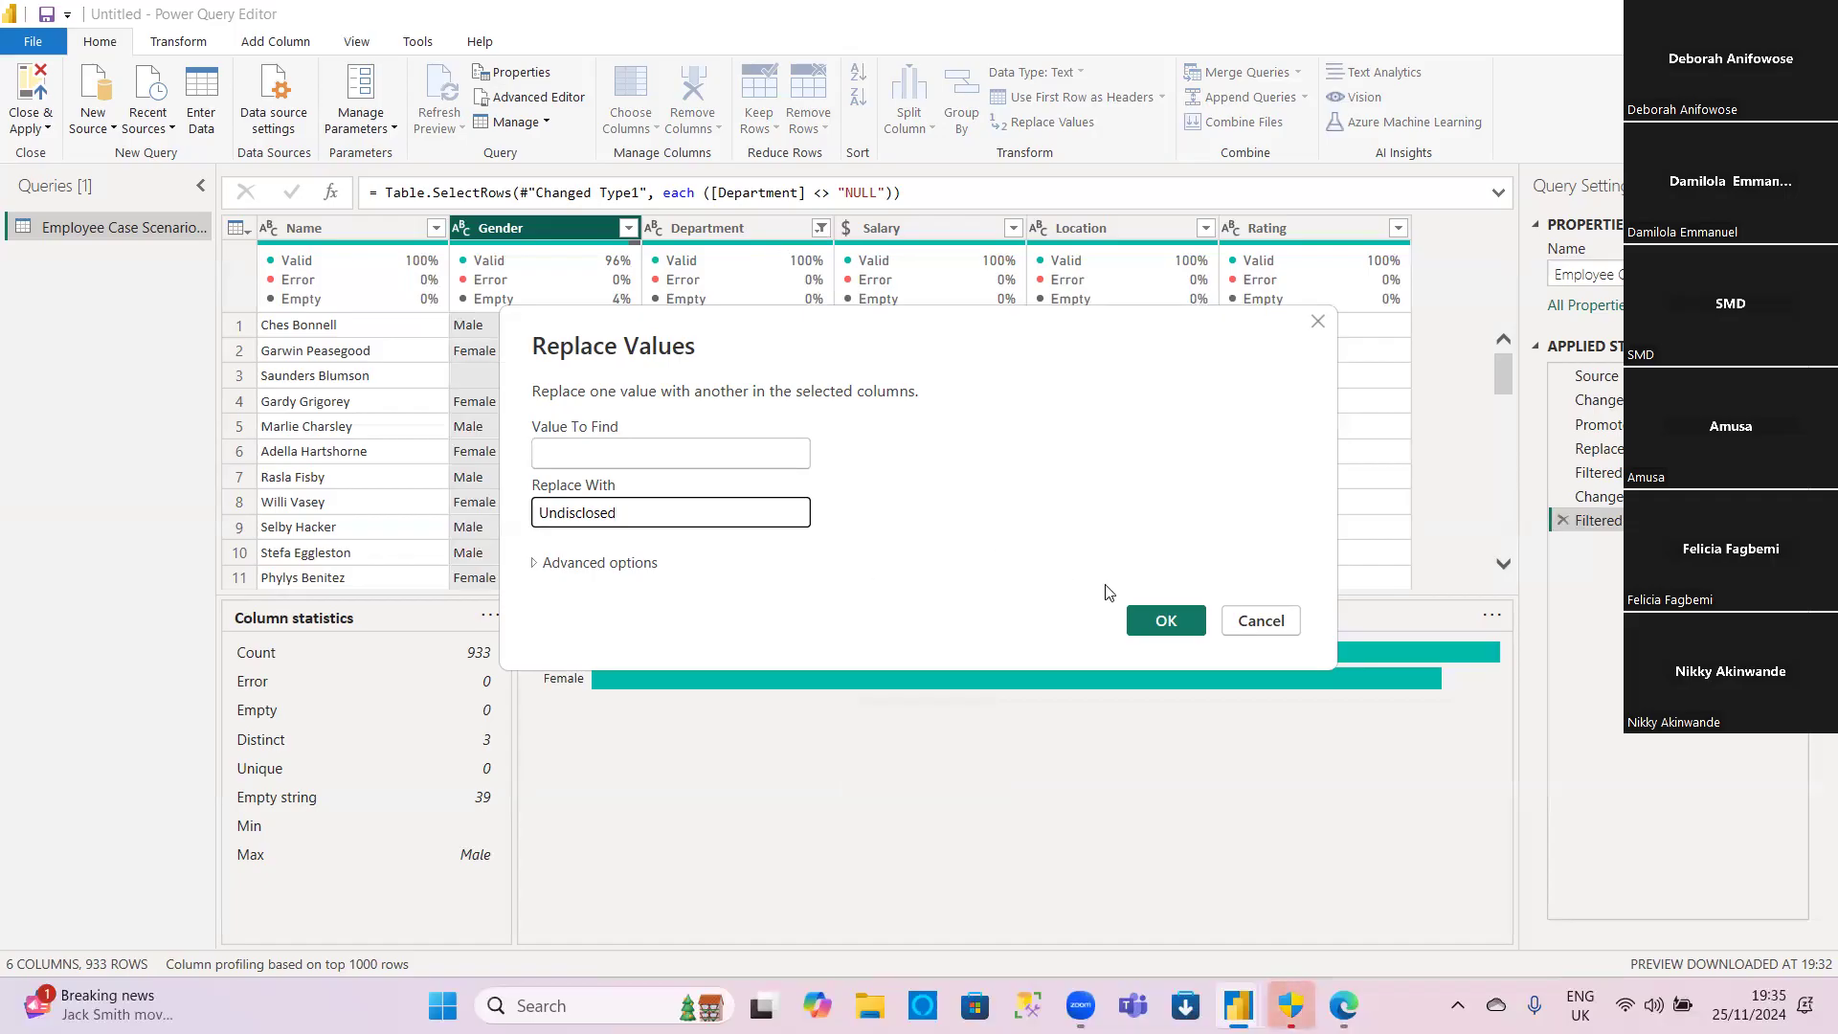
left_click(1166, 621)
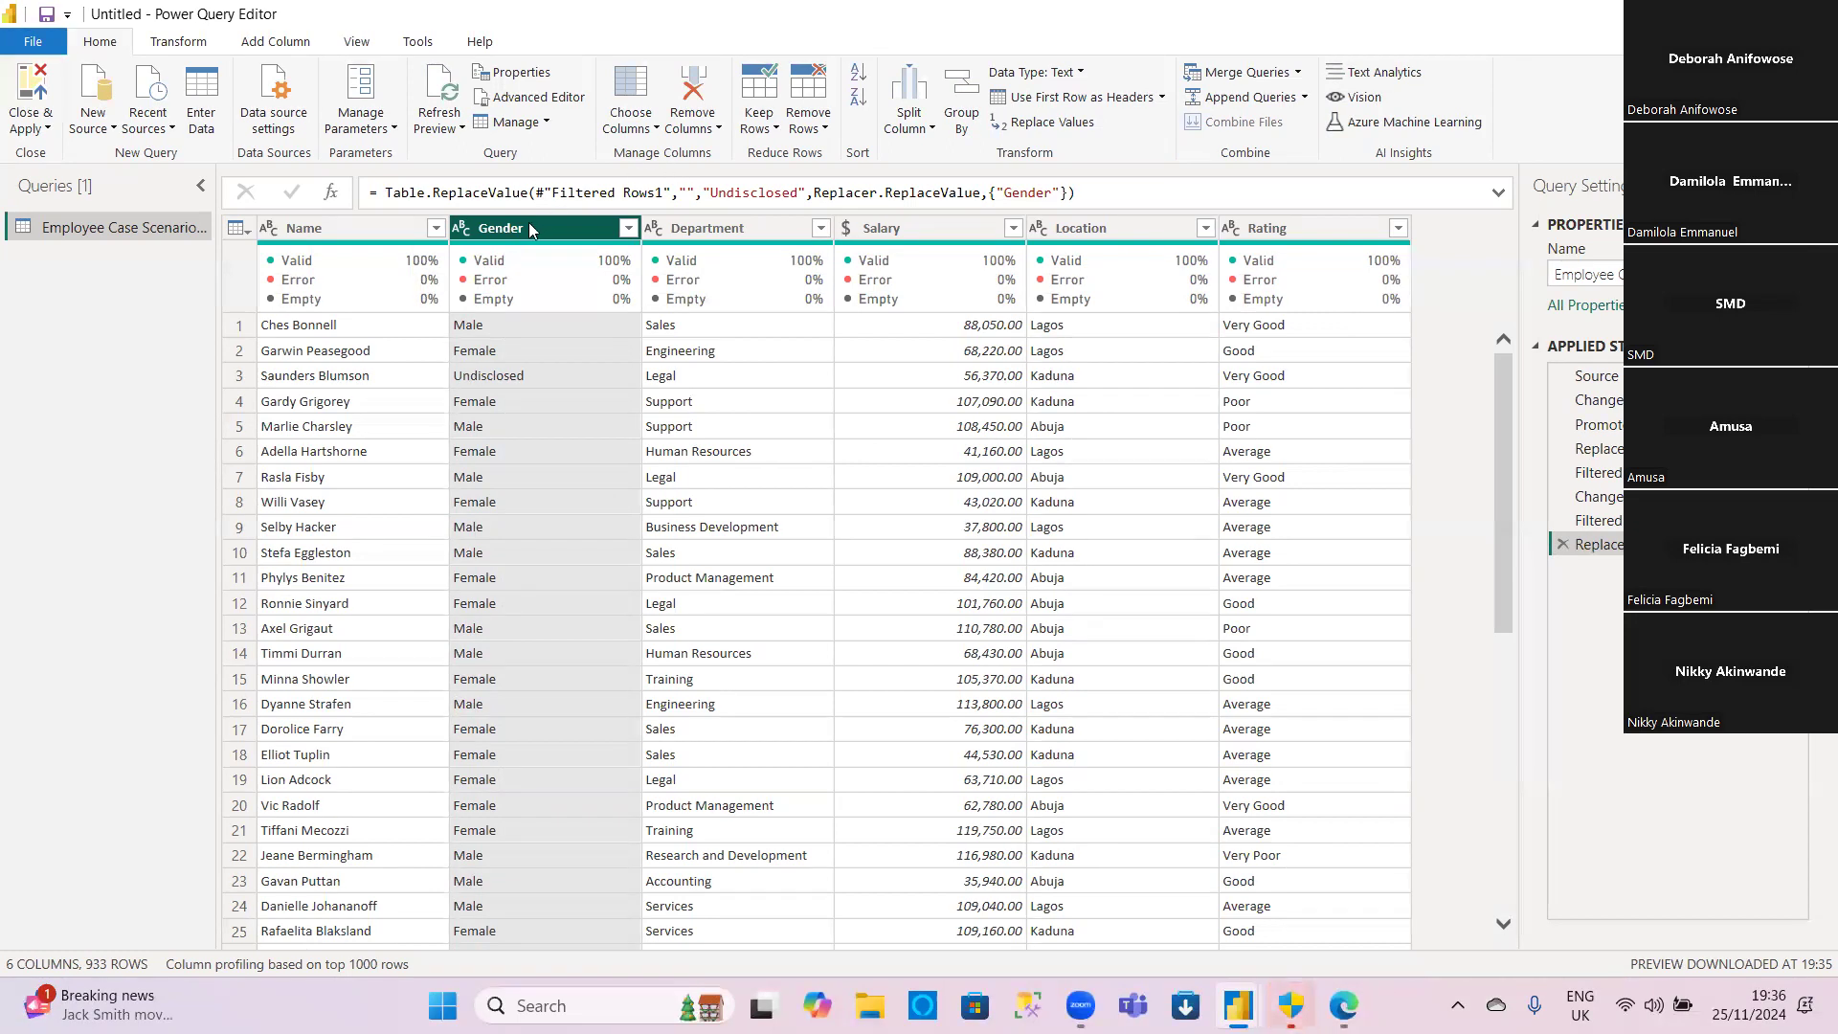
Step: Review the distinct values in the Gender and Name columns without applying a filter
left_click(629, 230)
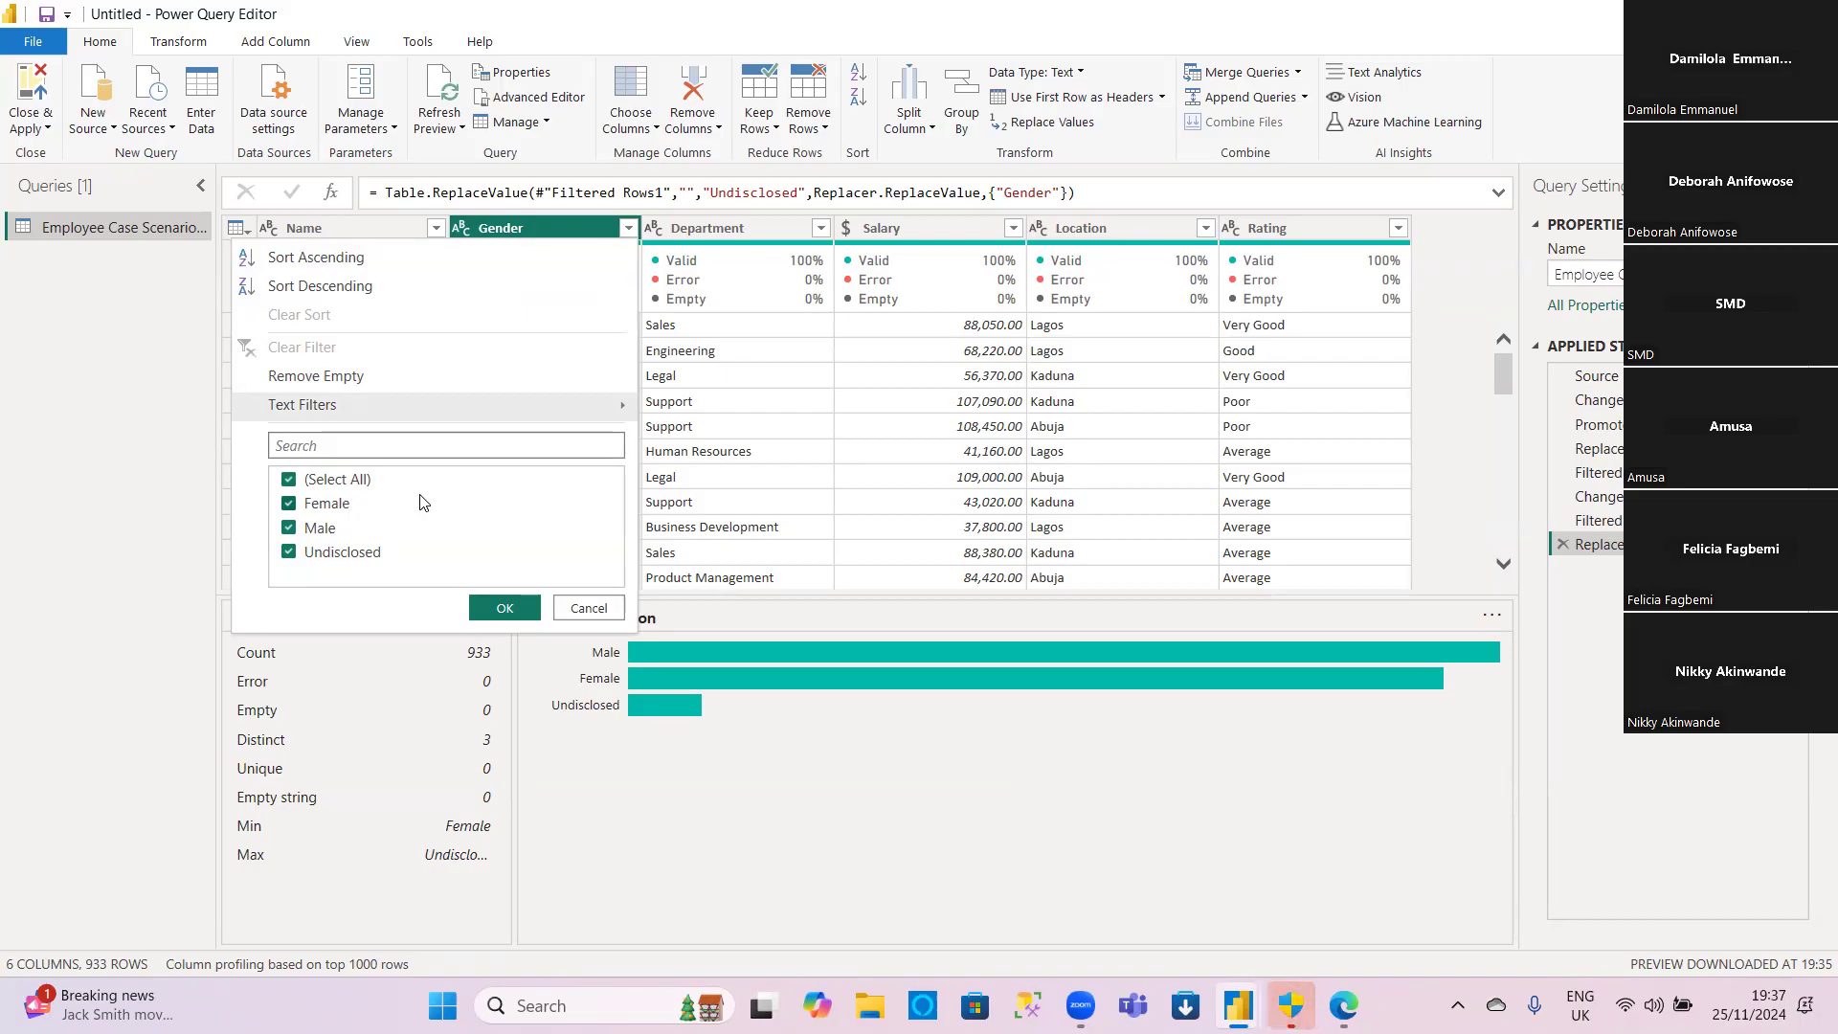
left_click(587, 609)
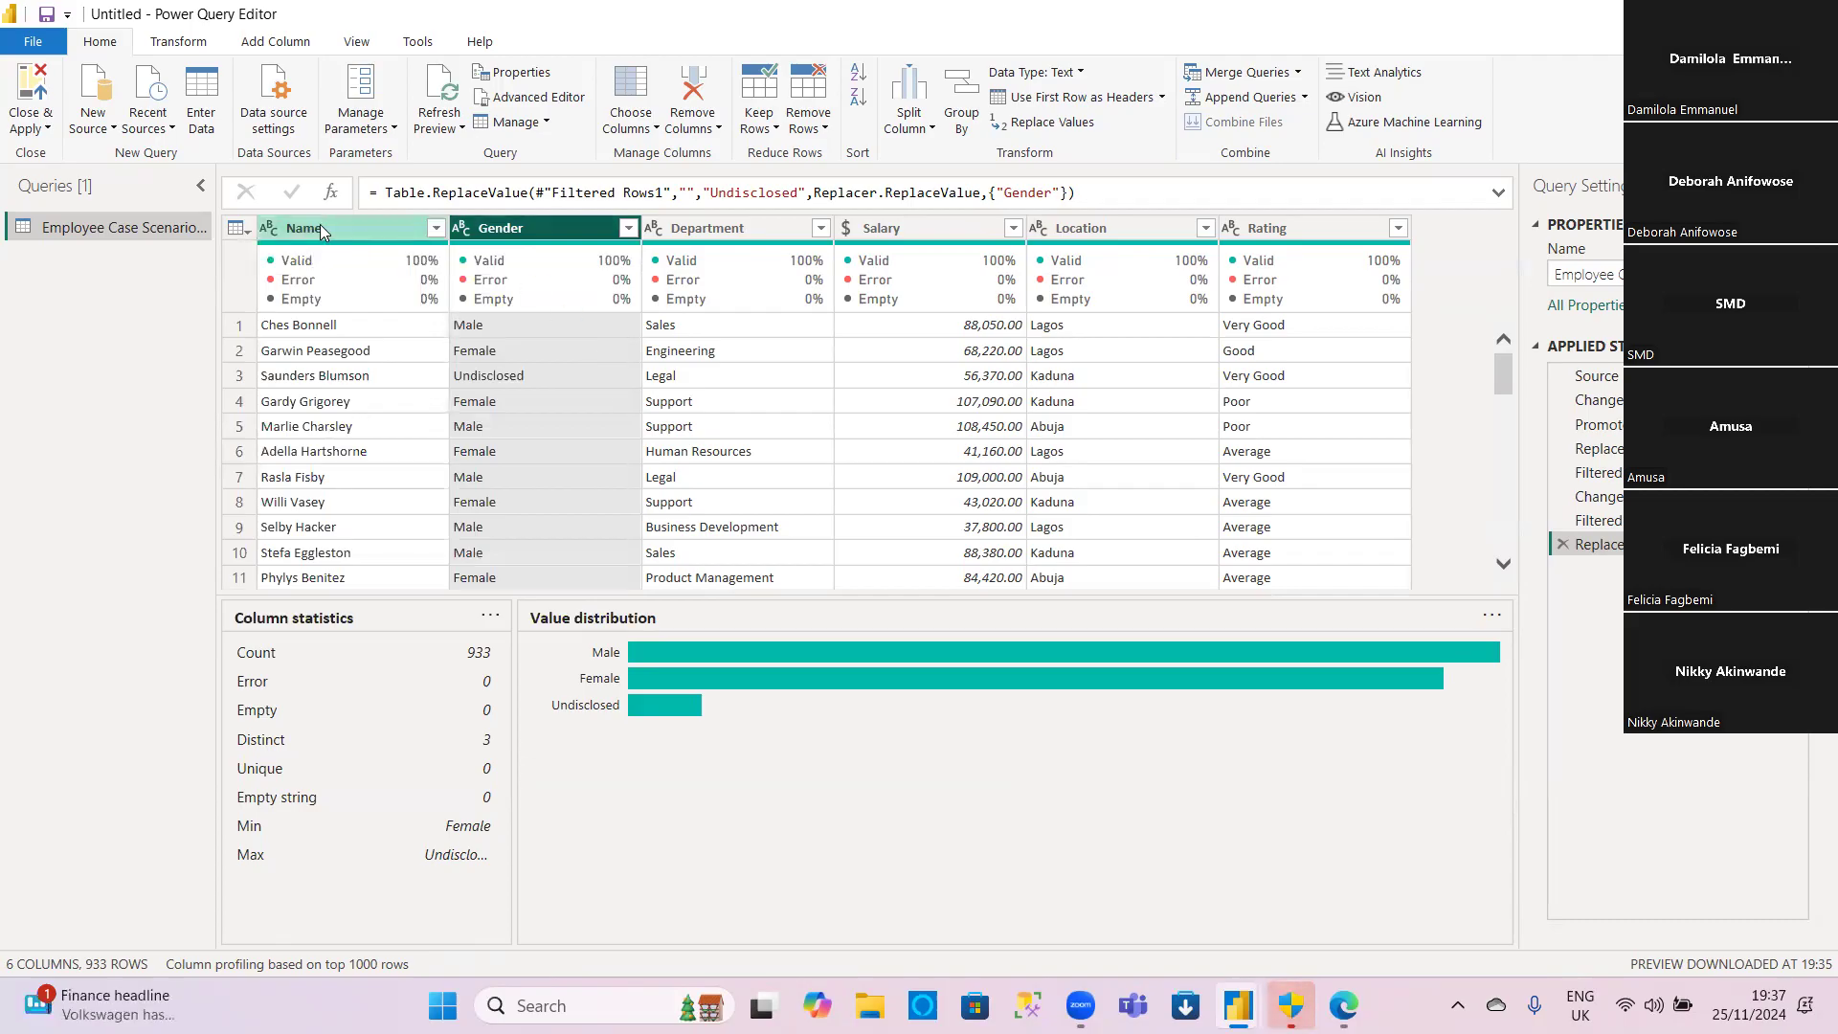
left_click(435, 231)
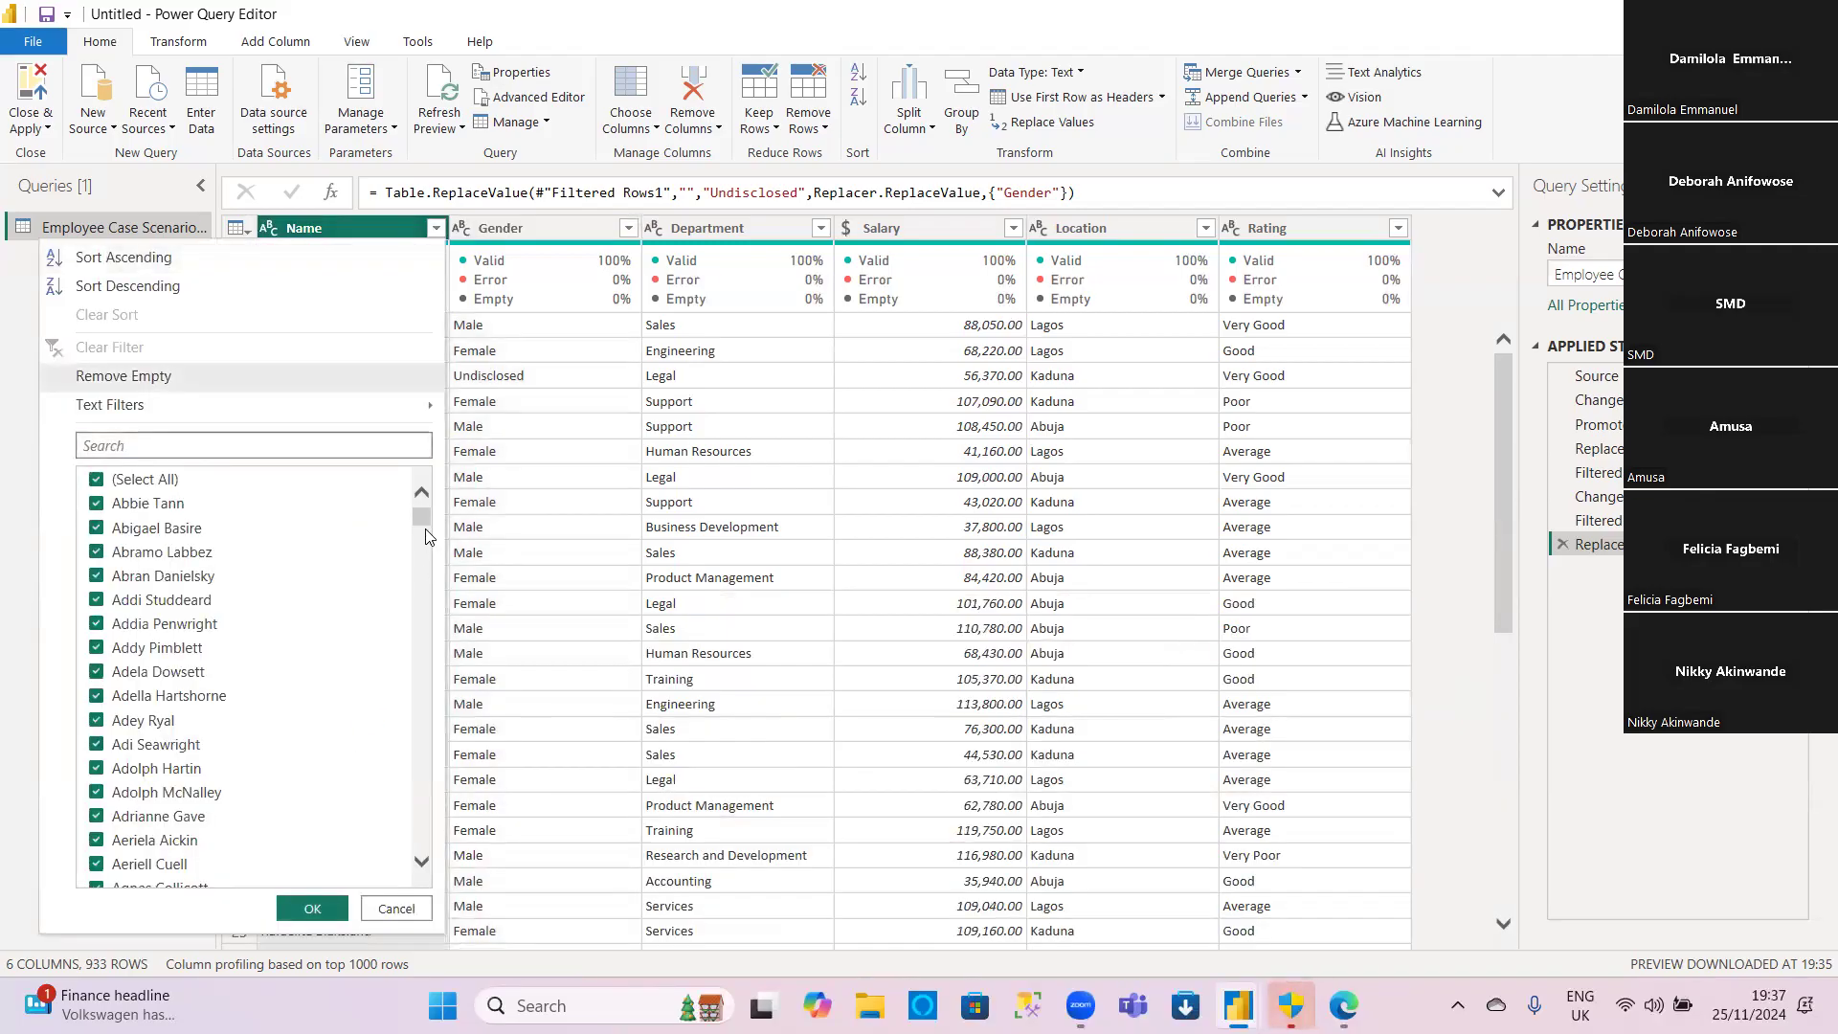
mouse_move(418, 518)
left_mouse_down()
mouse_move(419, 749)
mouse_move(414, 521)
left_mouse_up()
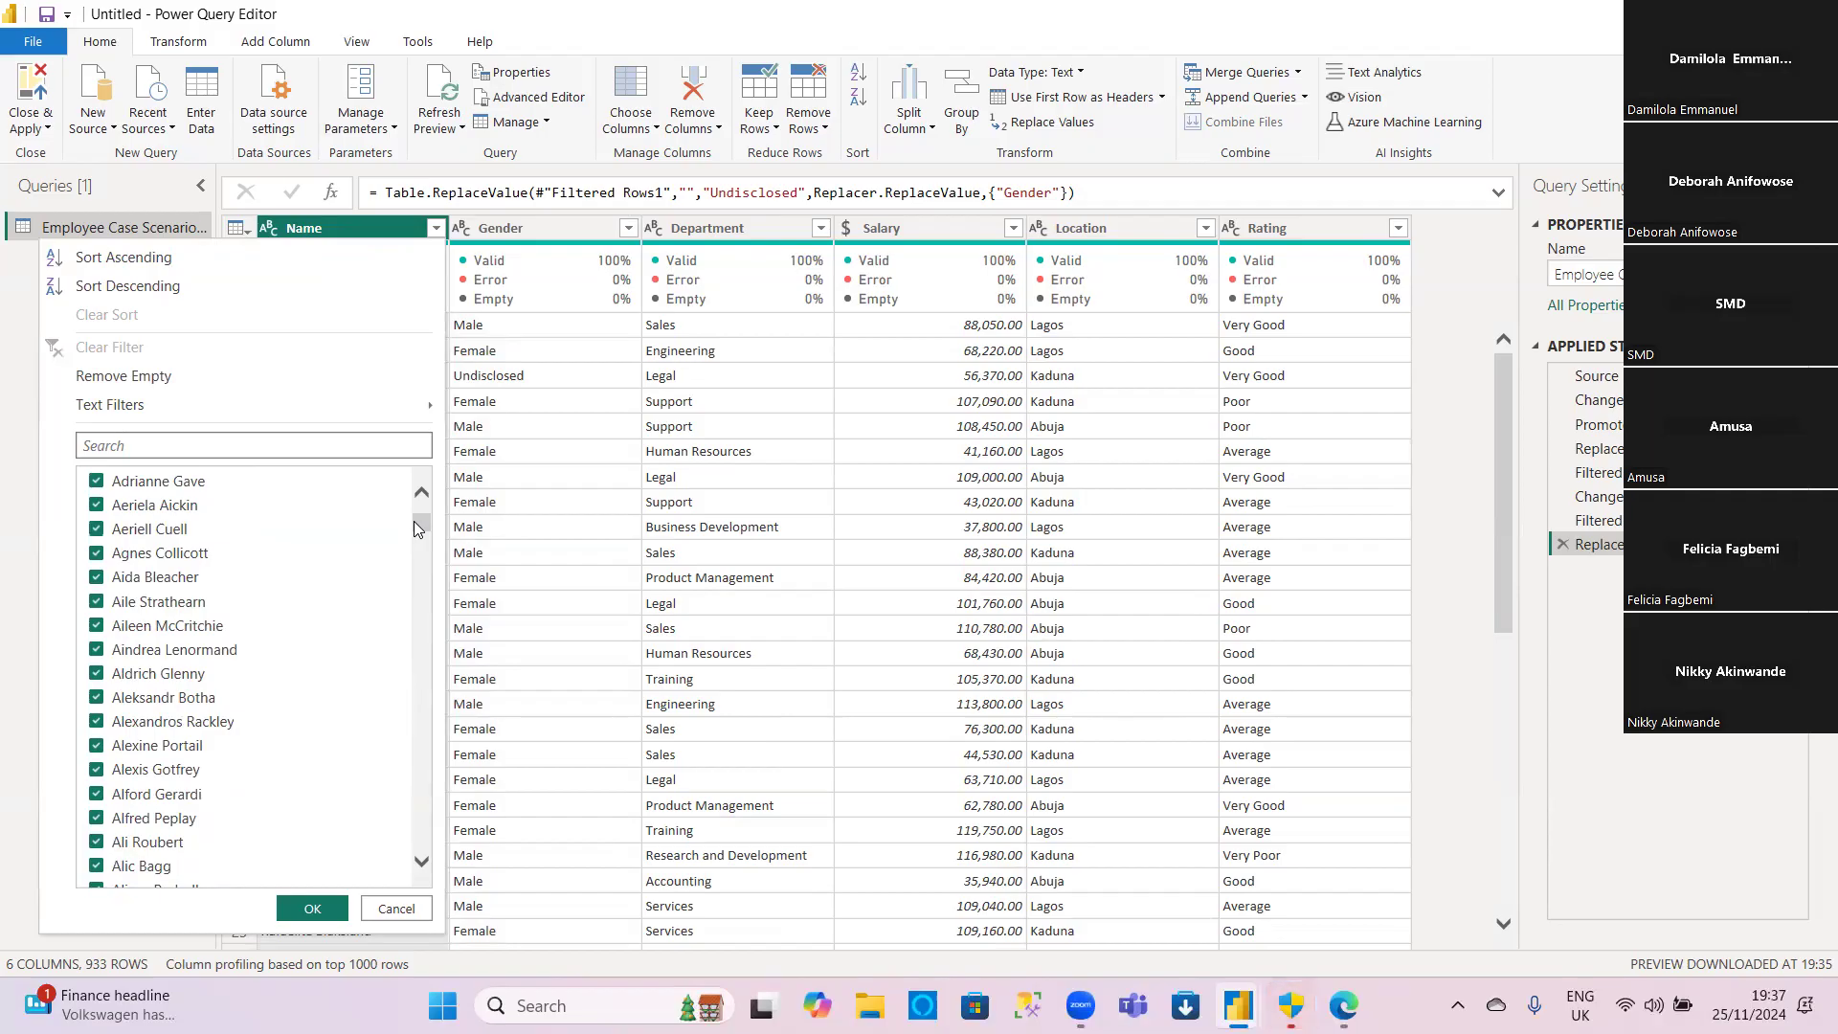
Step: Trim the leading and trailing spaces from the Name column's text
left_click(355, 229)
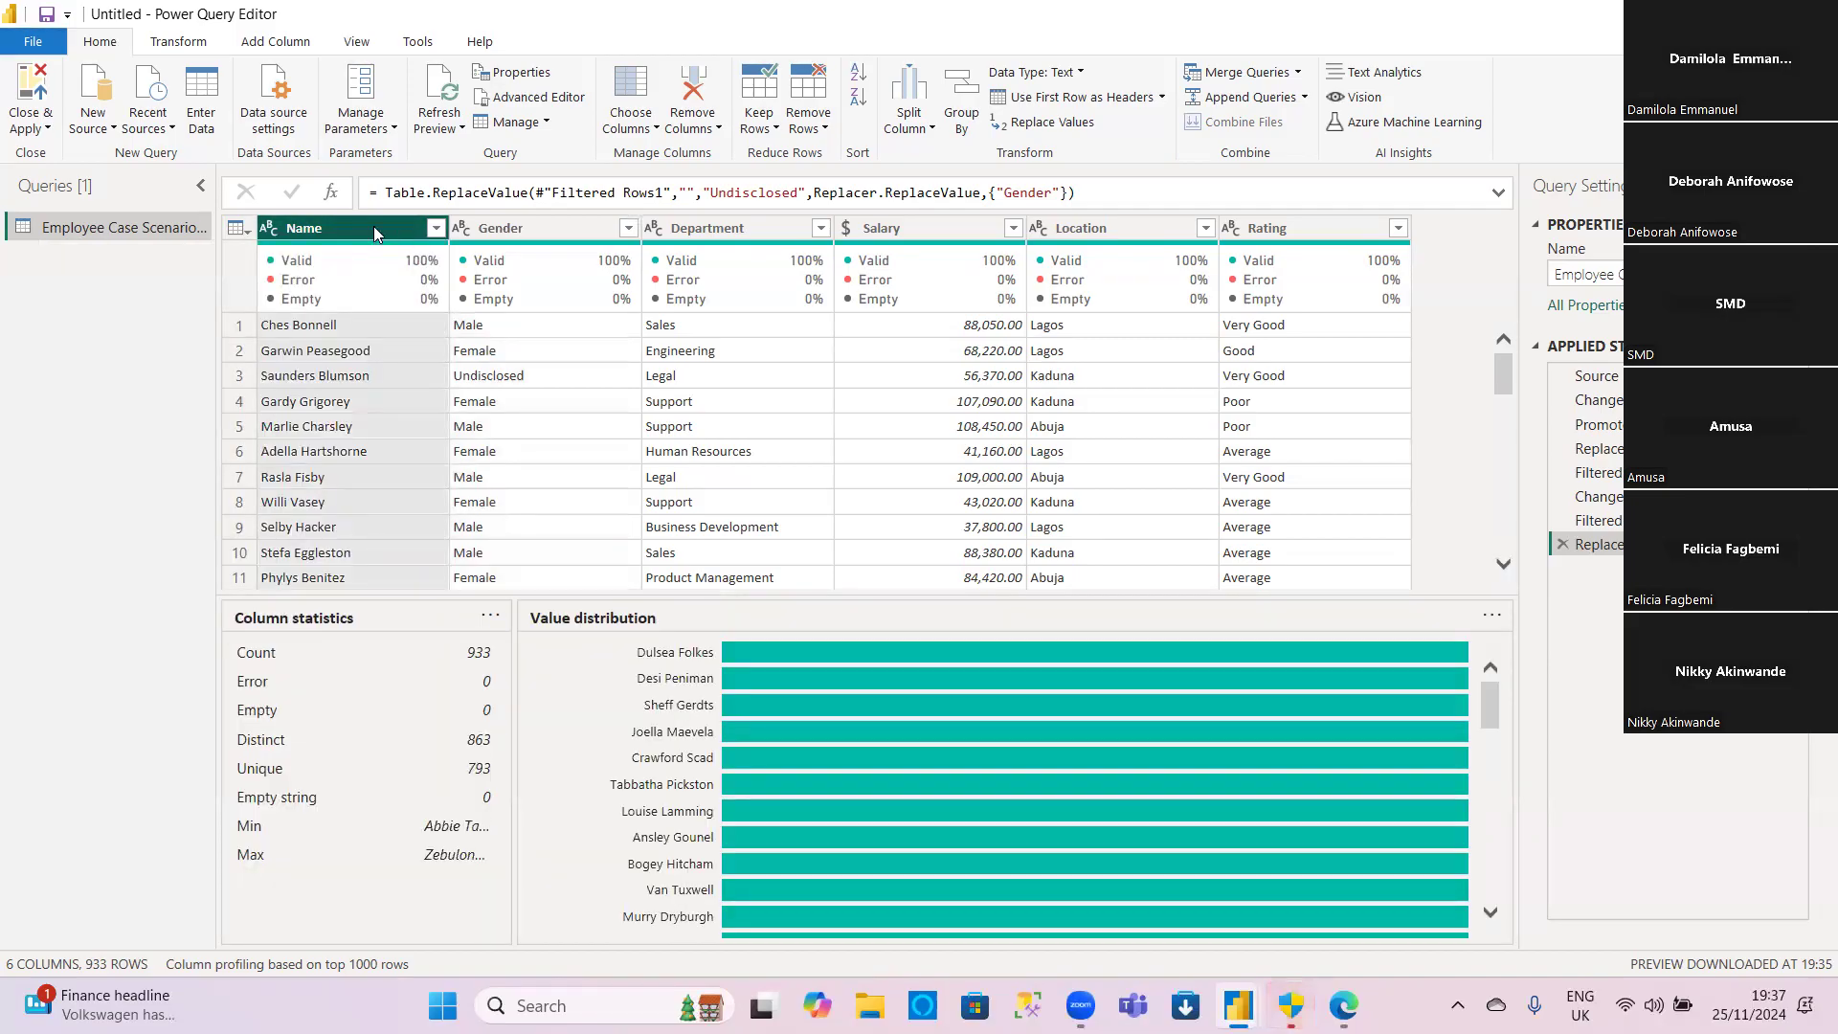
right_click(375, 234)
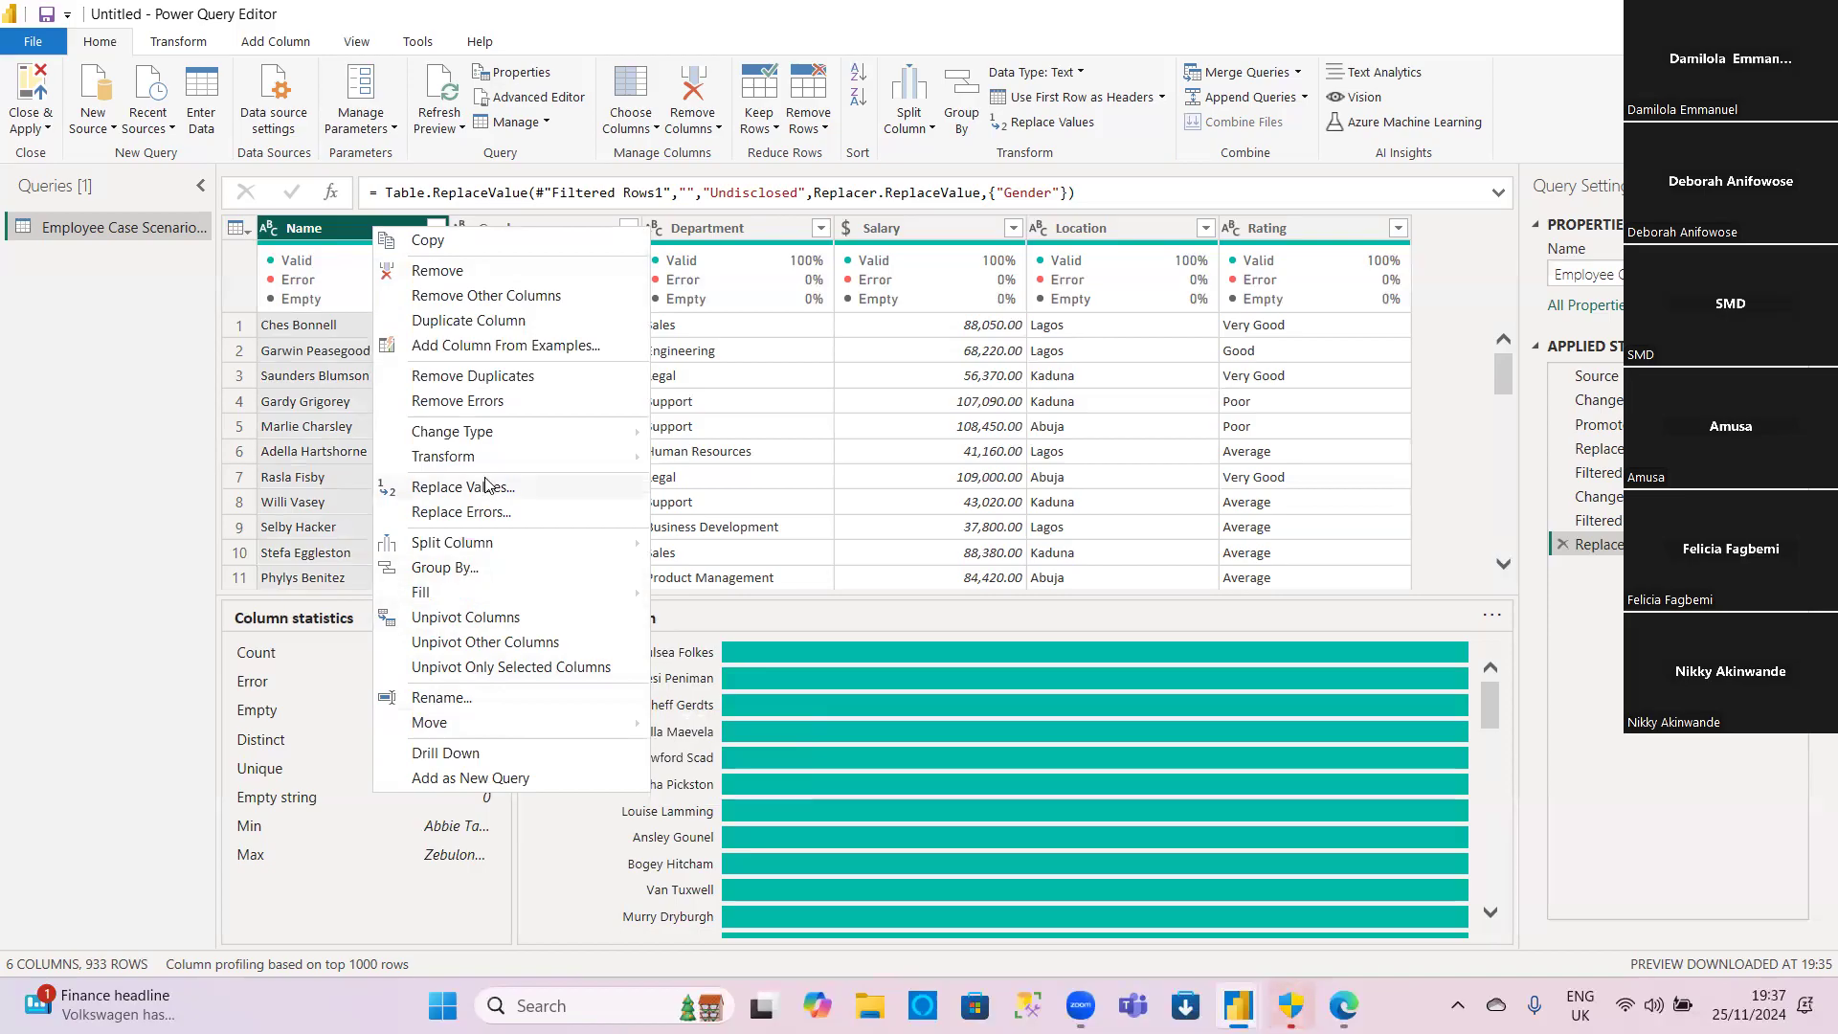
mouse_move(507, 459)
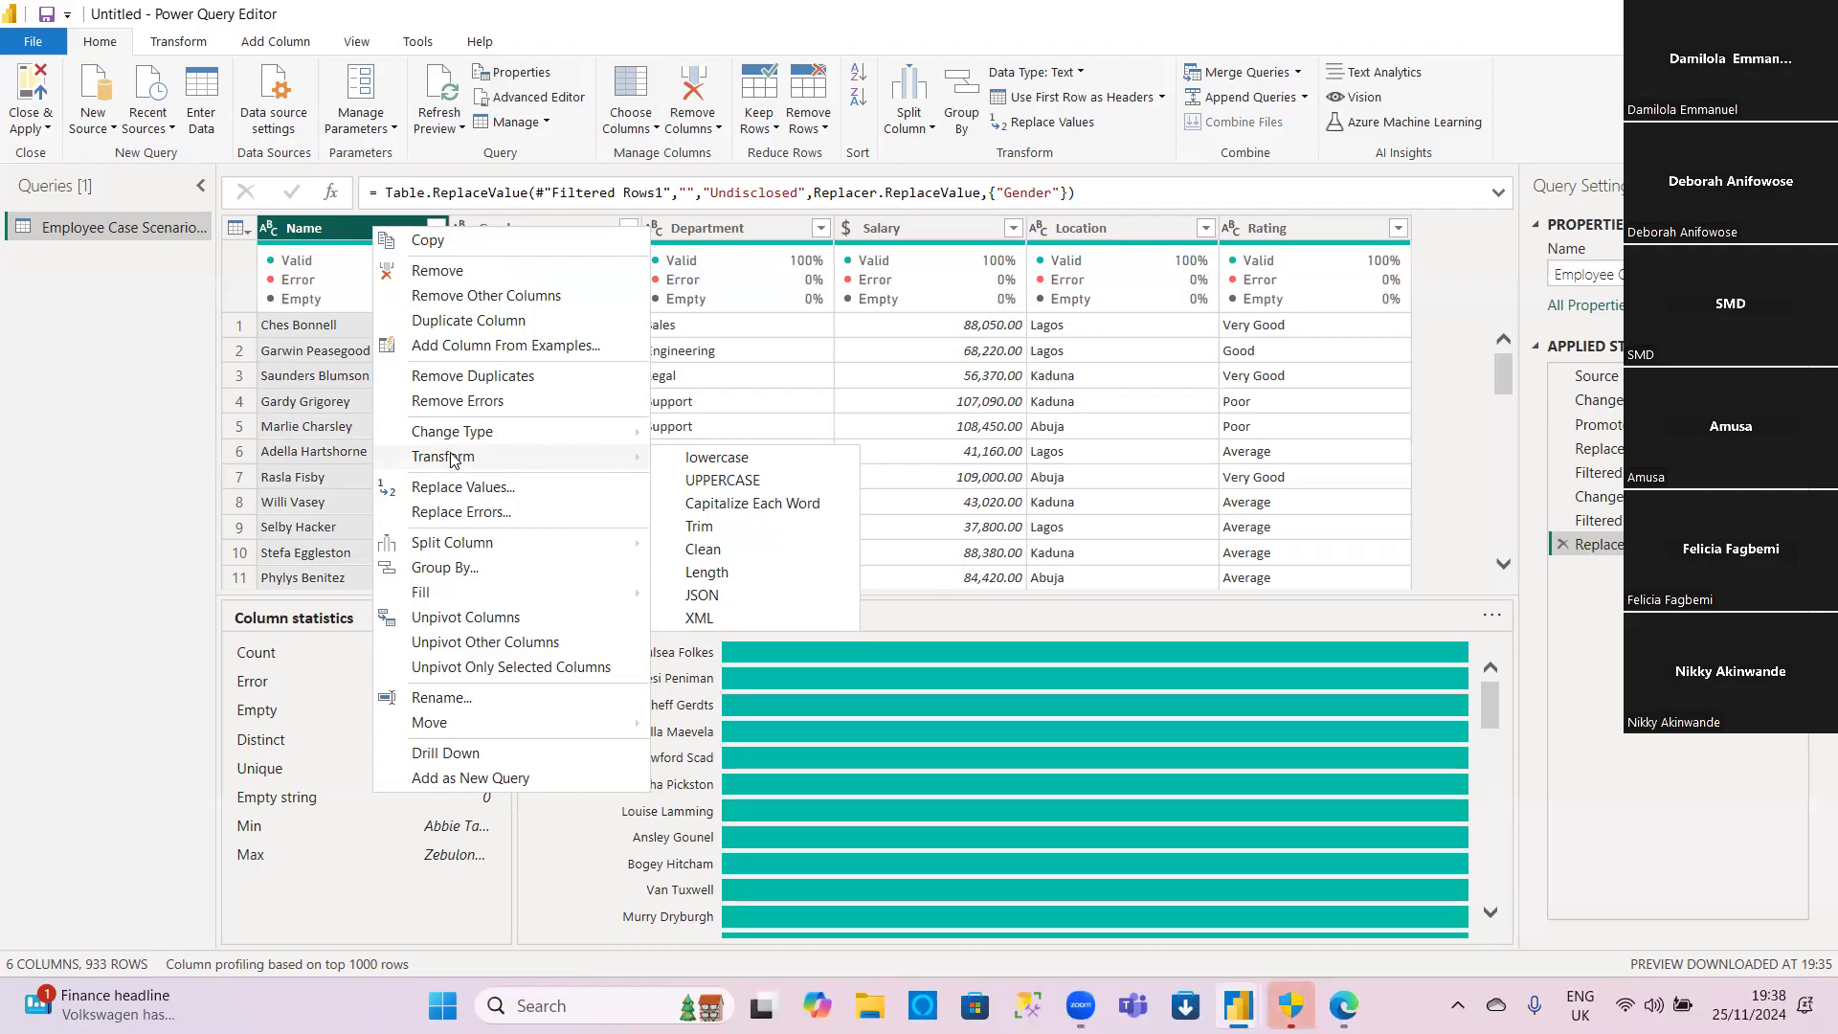
left_click(700, 527)
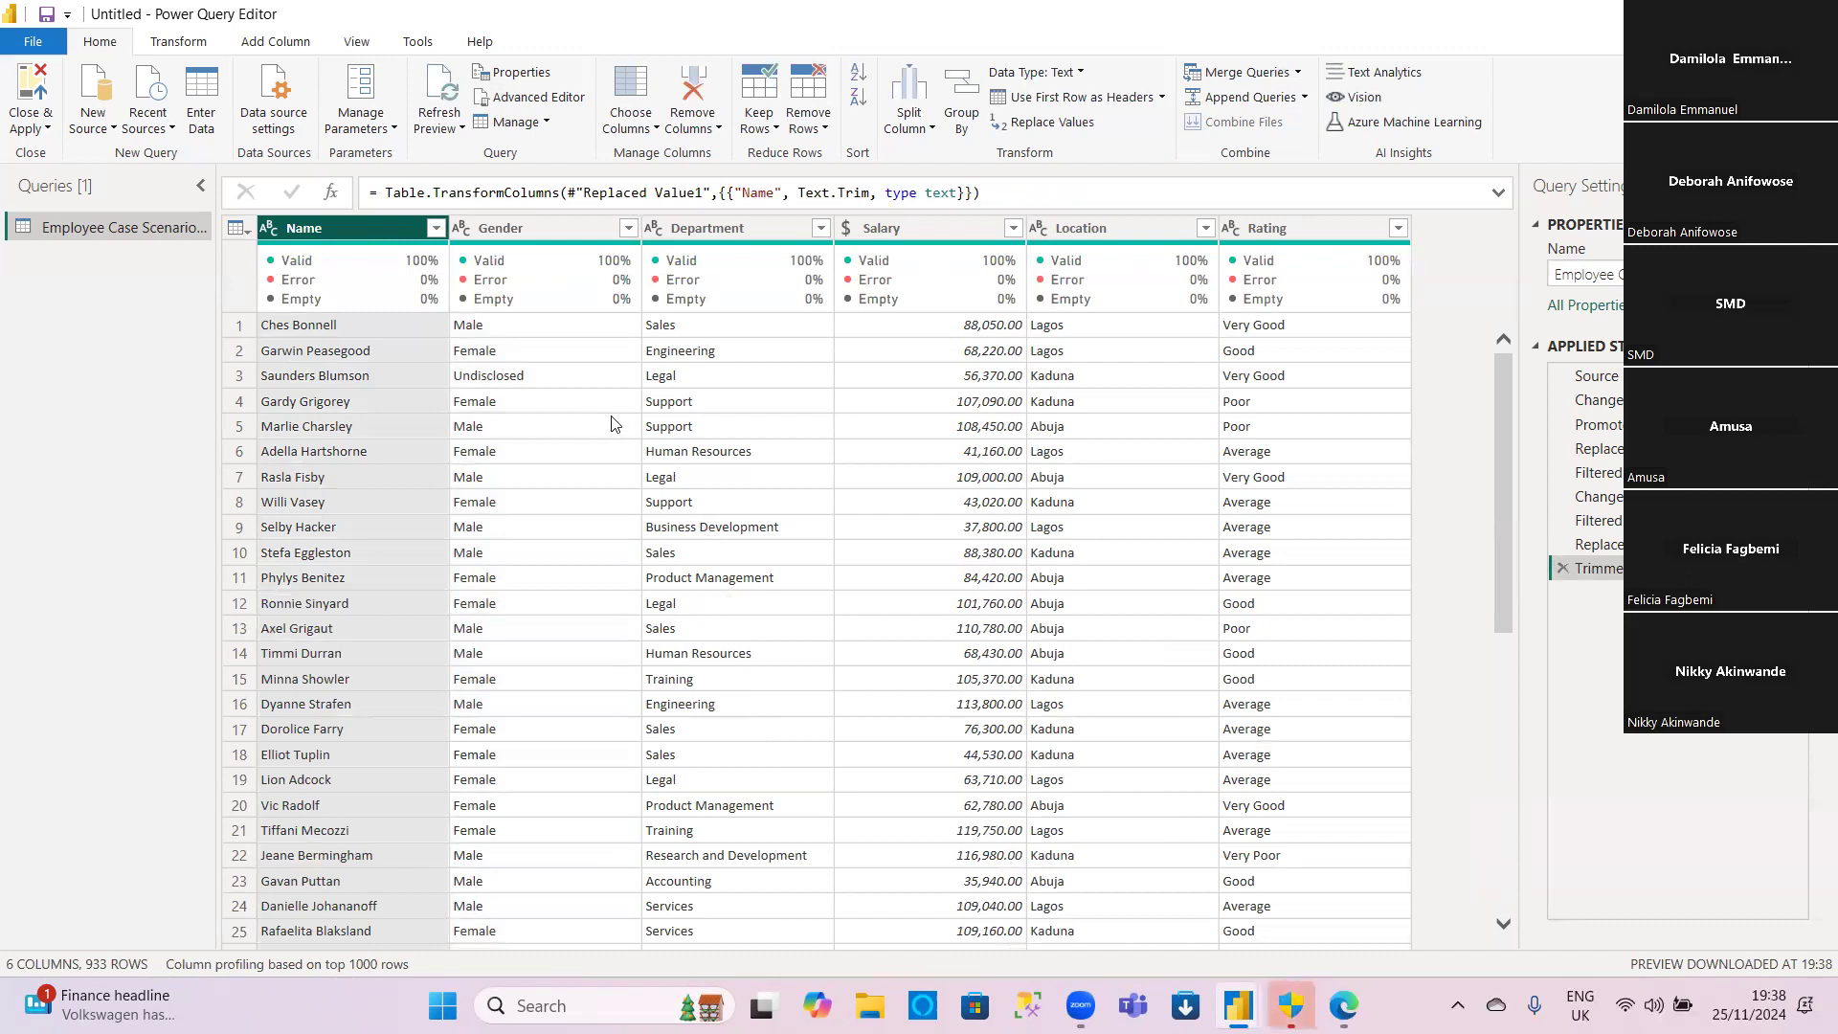
Step: Clean the non-printable characters from the Name column's text
right_click(343, 223)
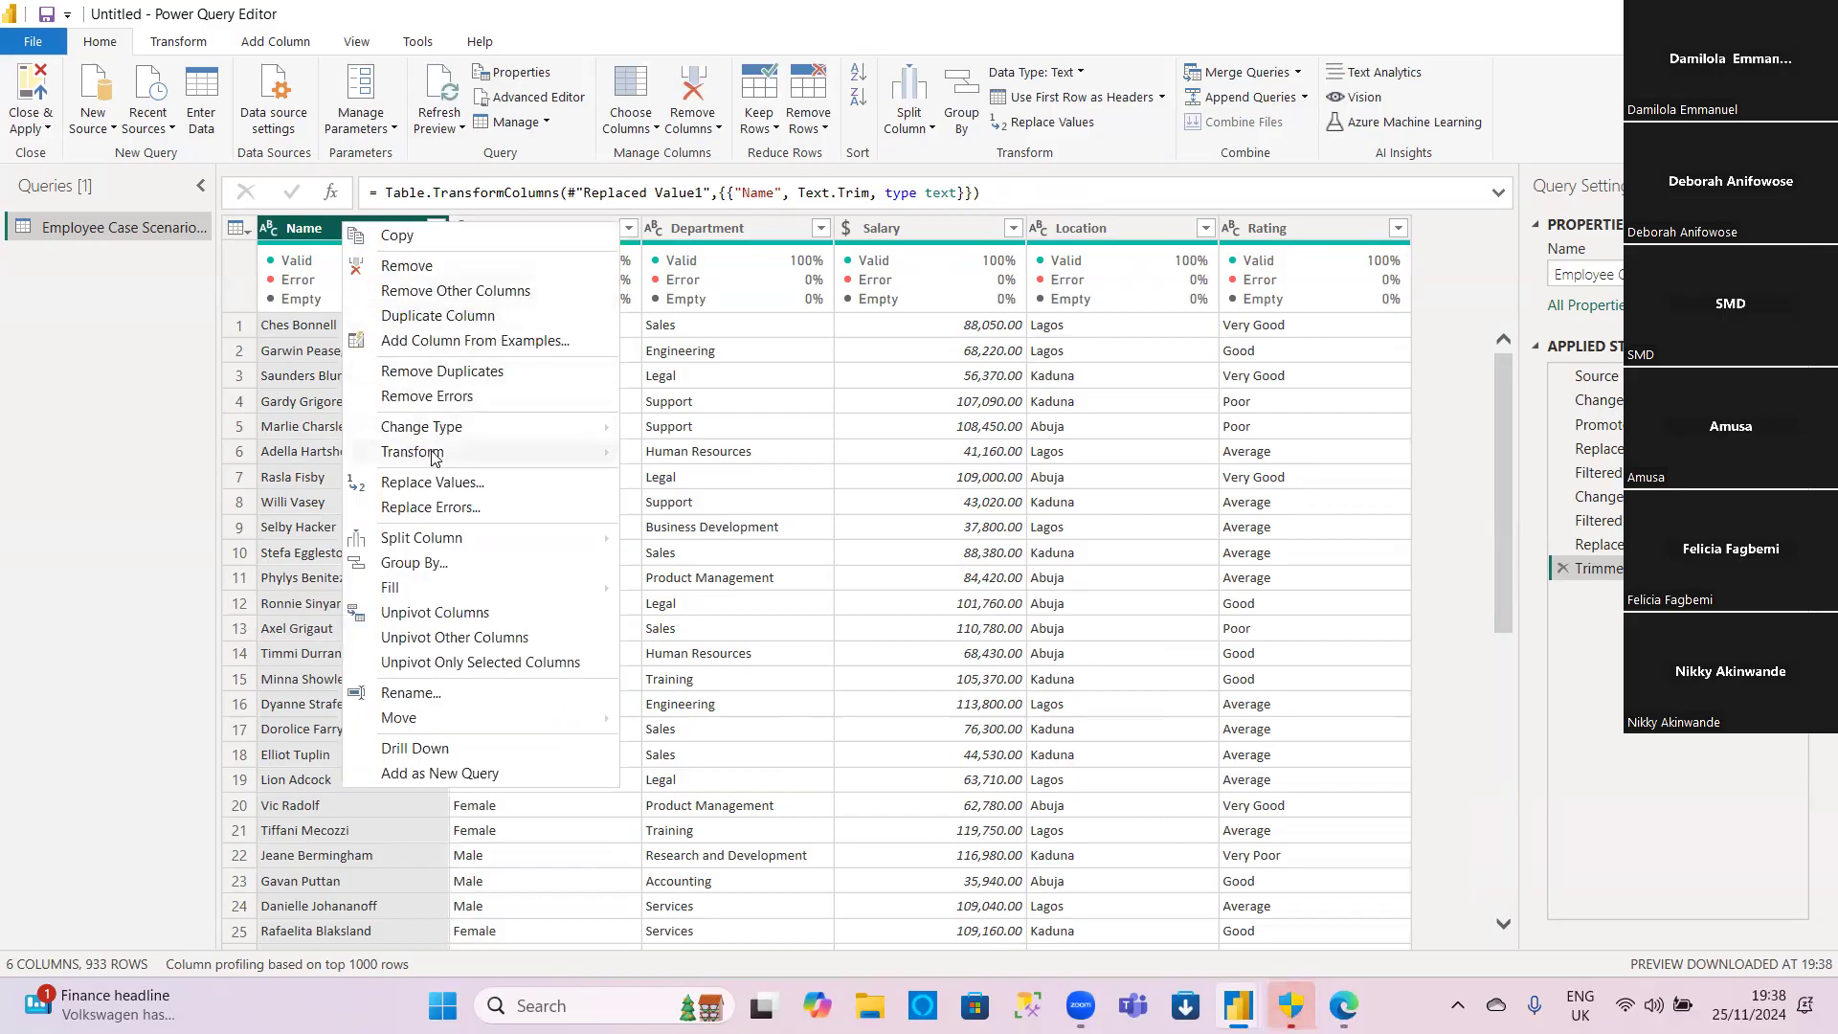
mouse_move(434, 456)
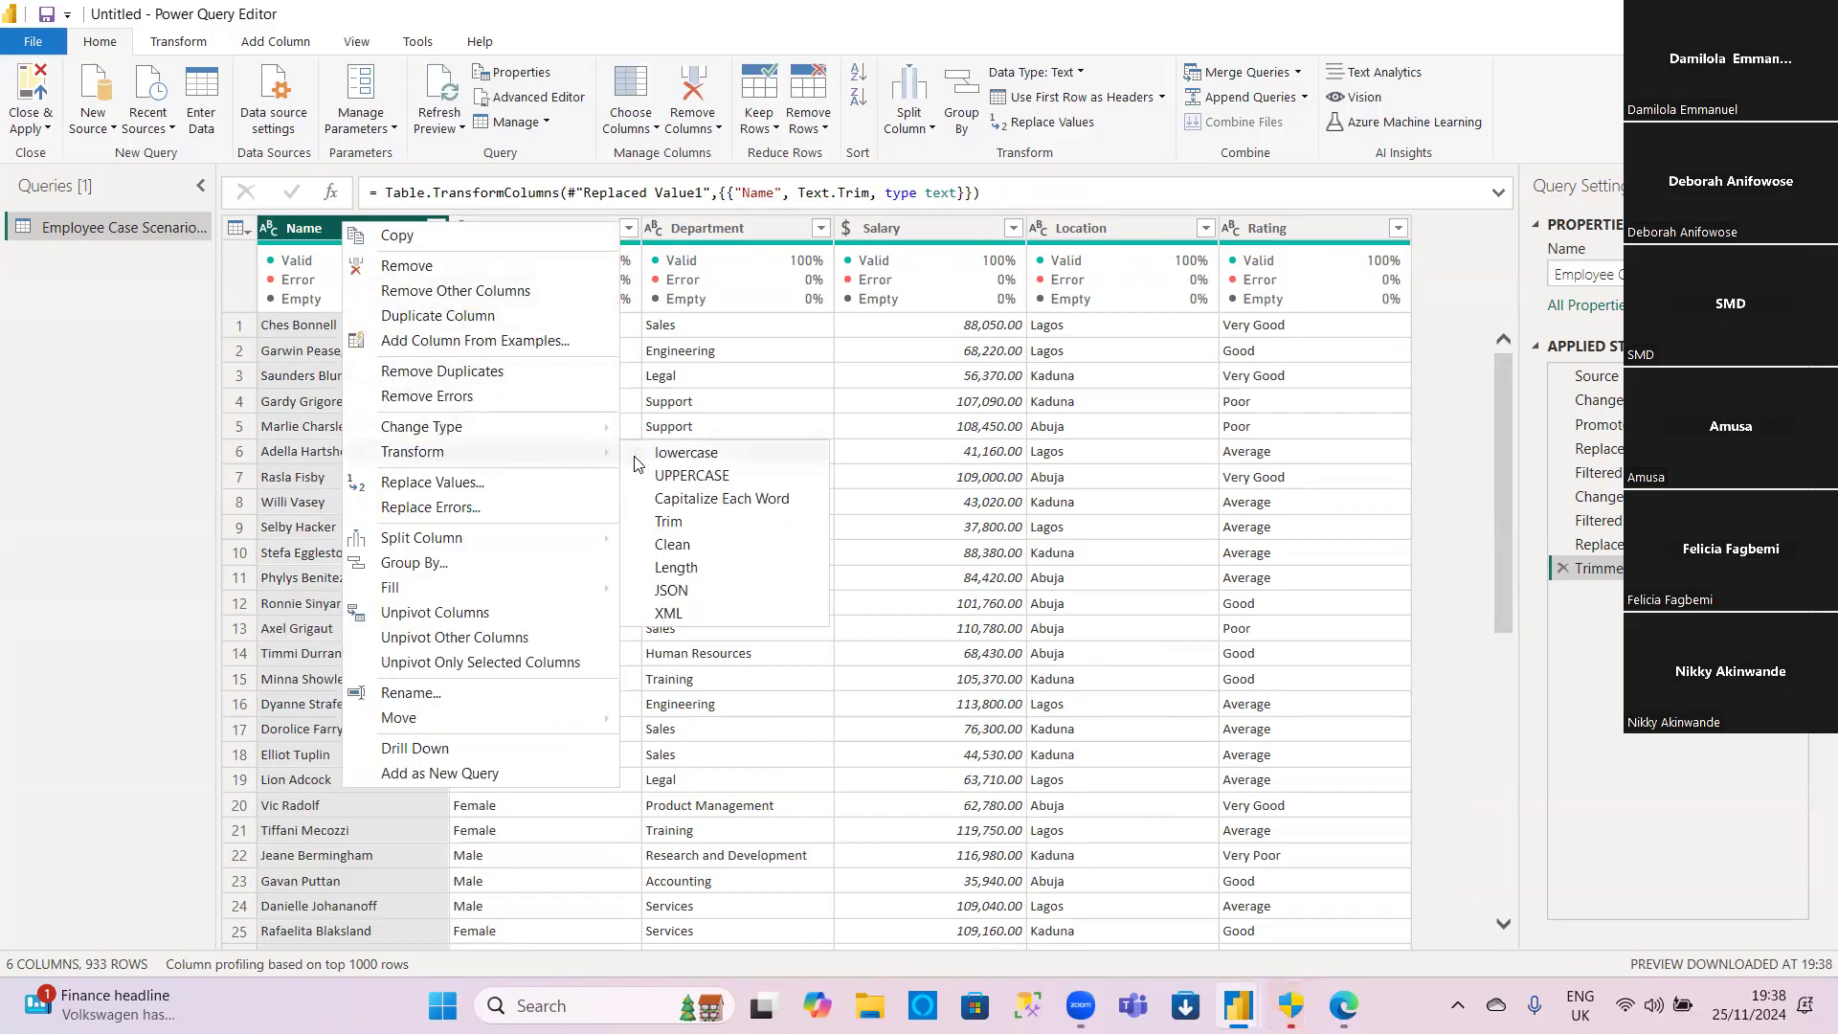
left_click(673, 545)
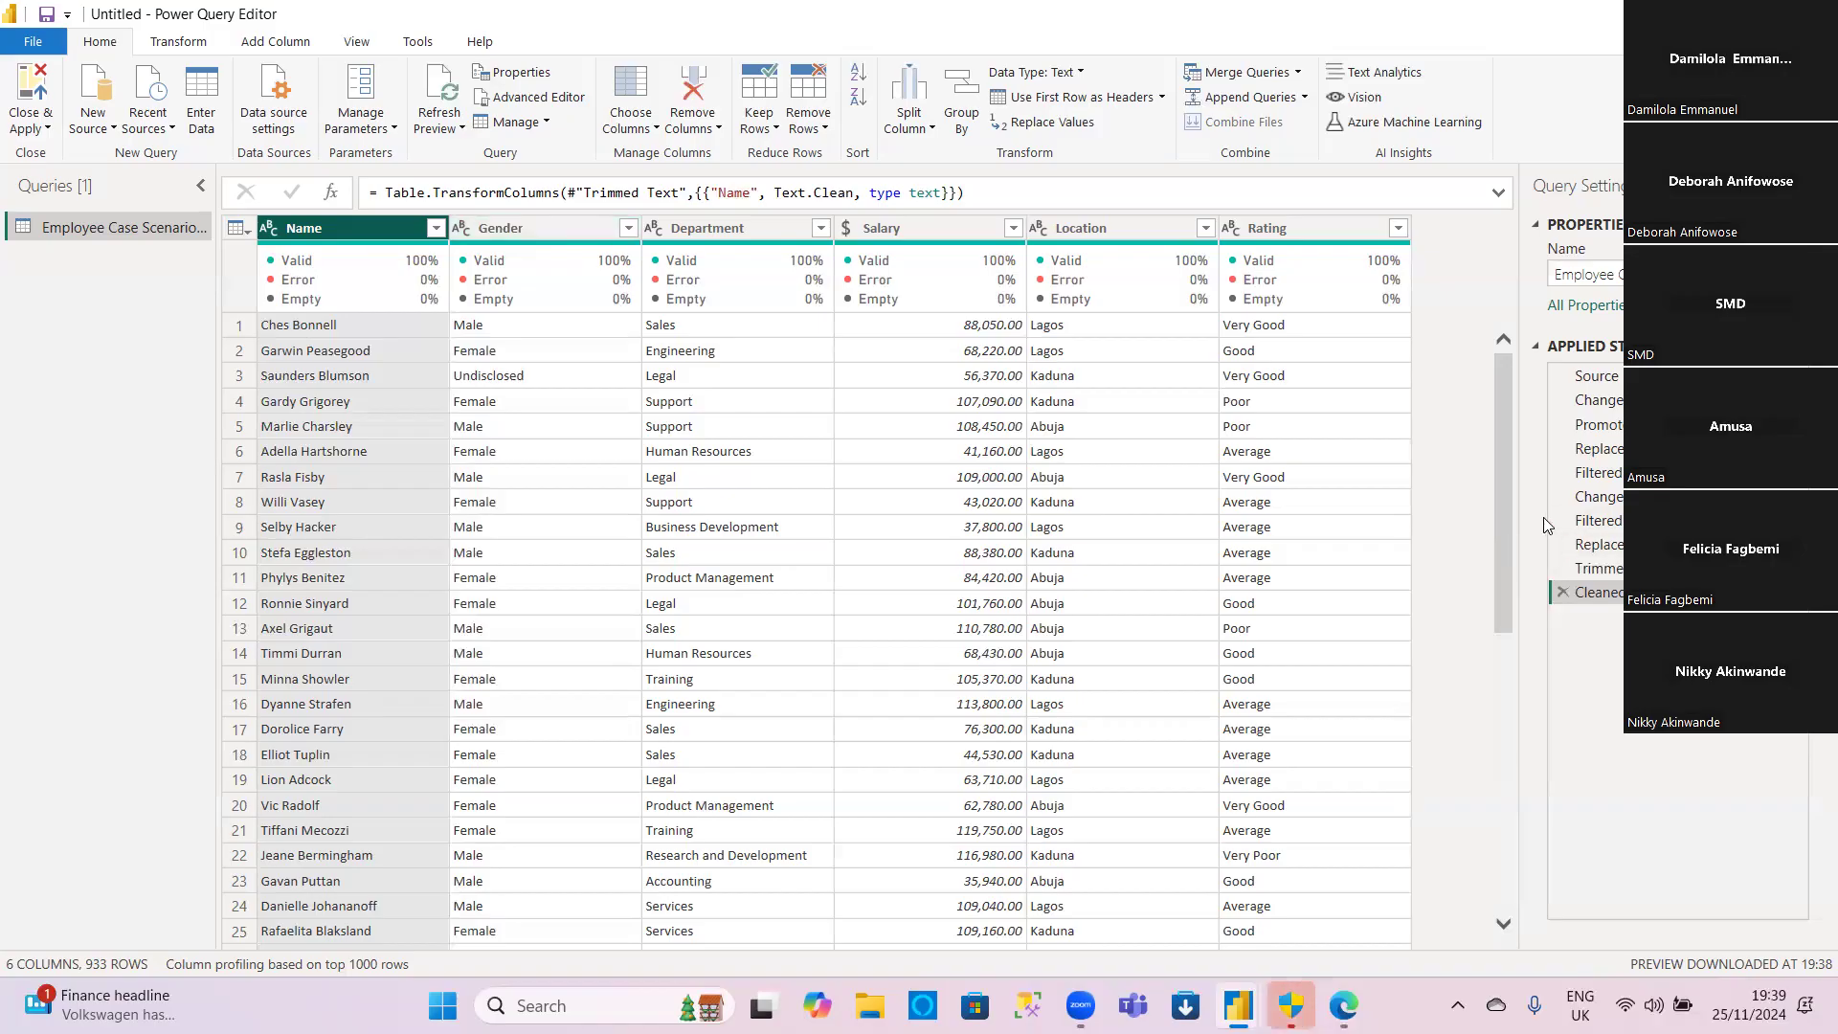
Step: Review the applied Department NULL filter and the settings of the Gender value replacement without changing them
left_click(1601, 522)
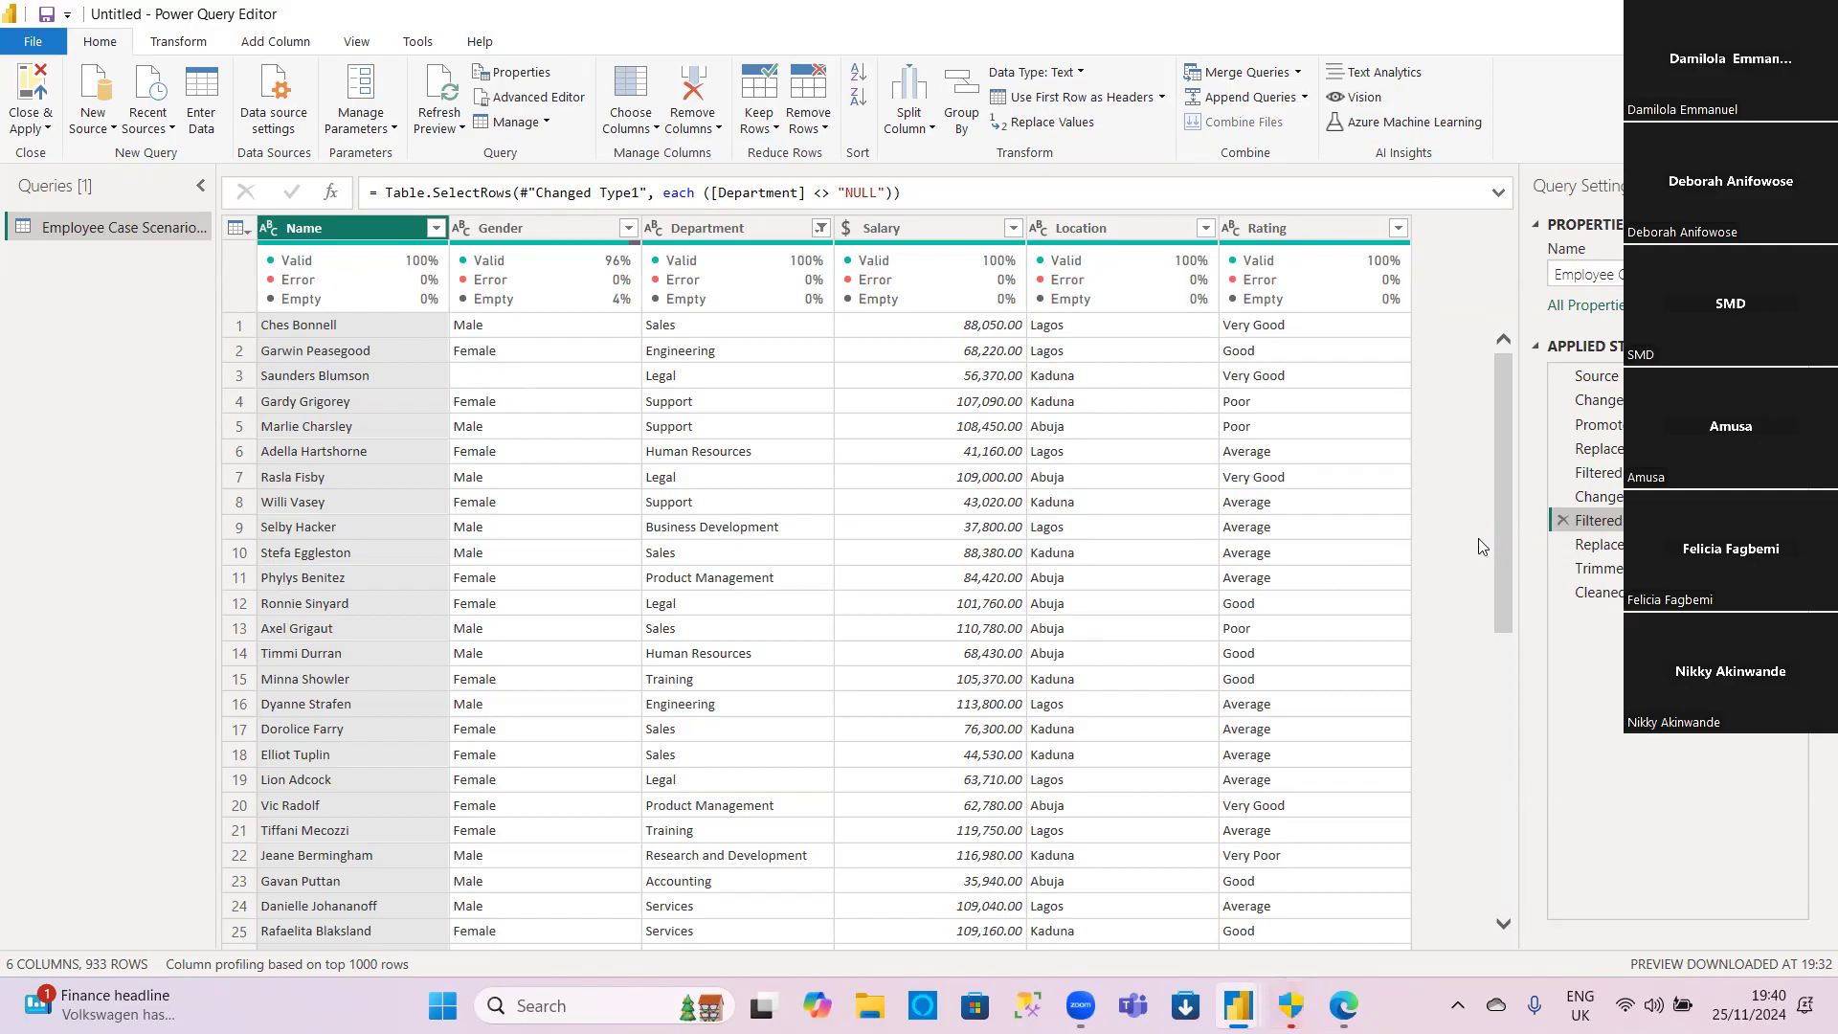
left_click(1599, 545)
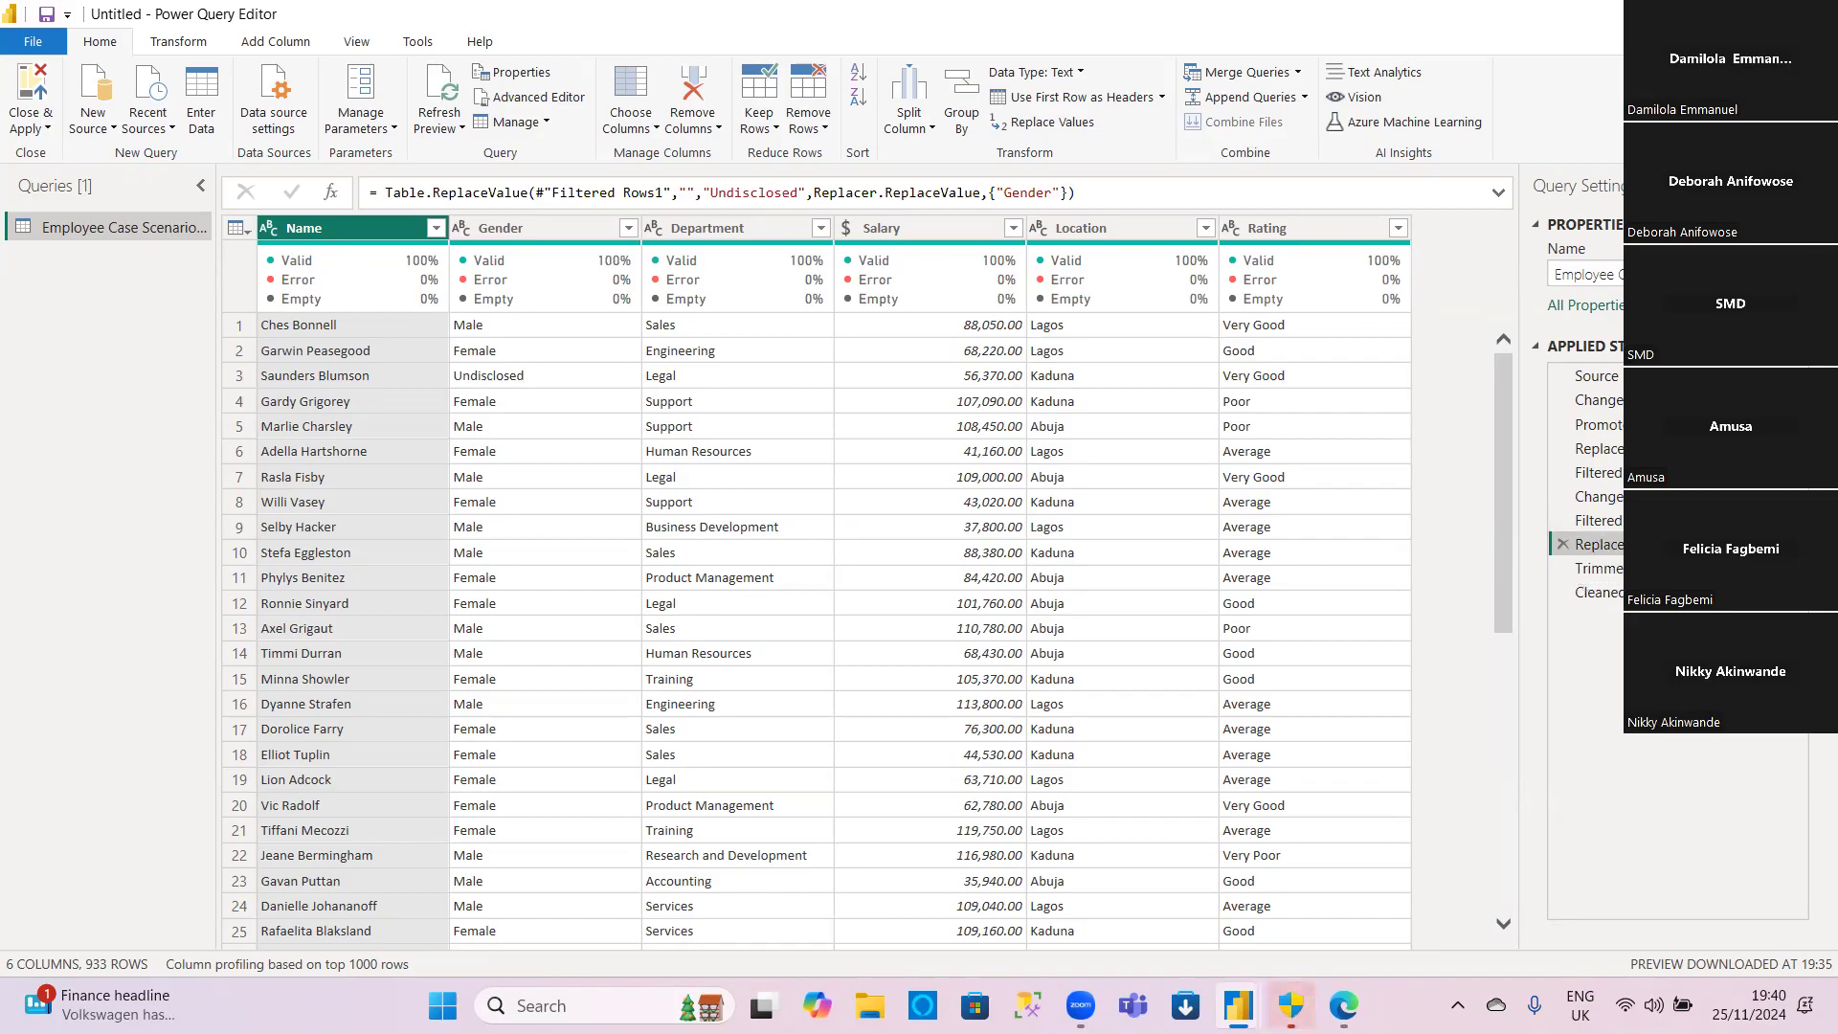
left_click(1794, 543)
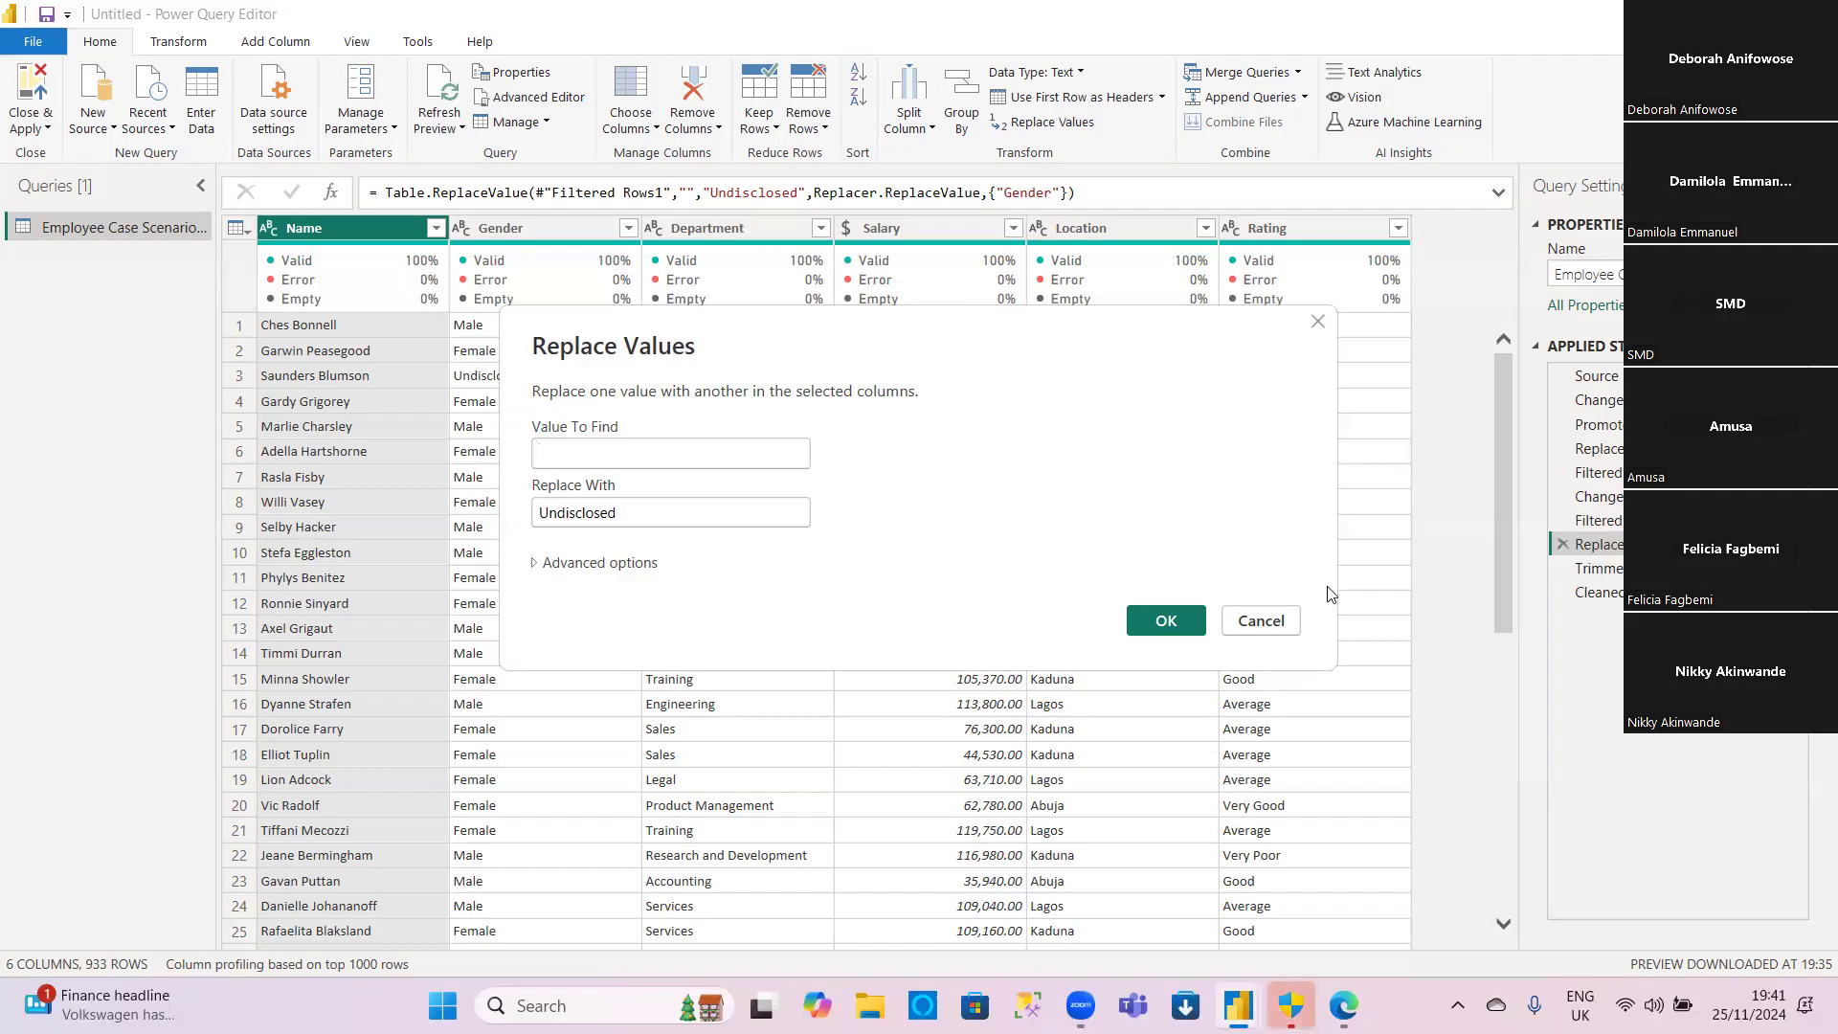
left_click(1255, 627)
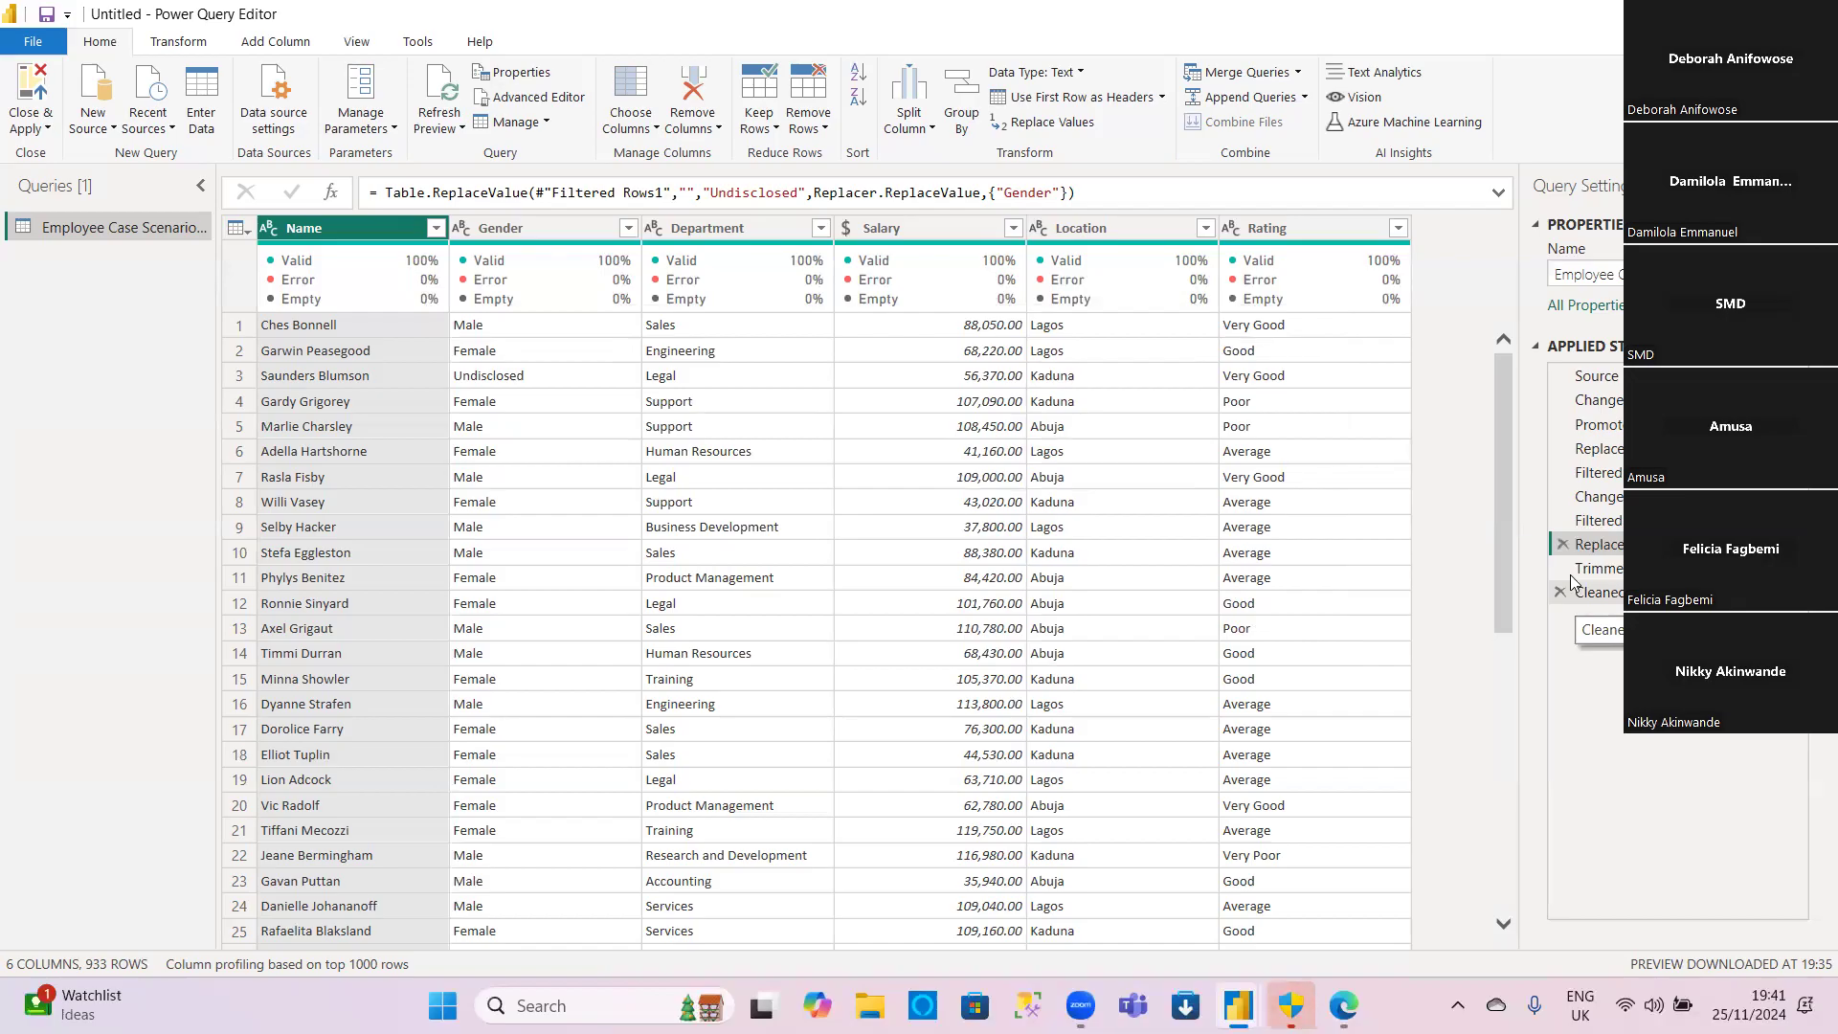
right_click(581, 227)
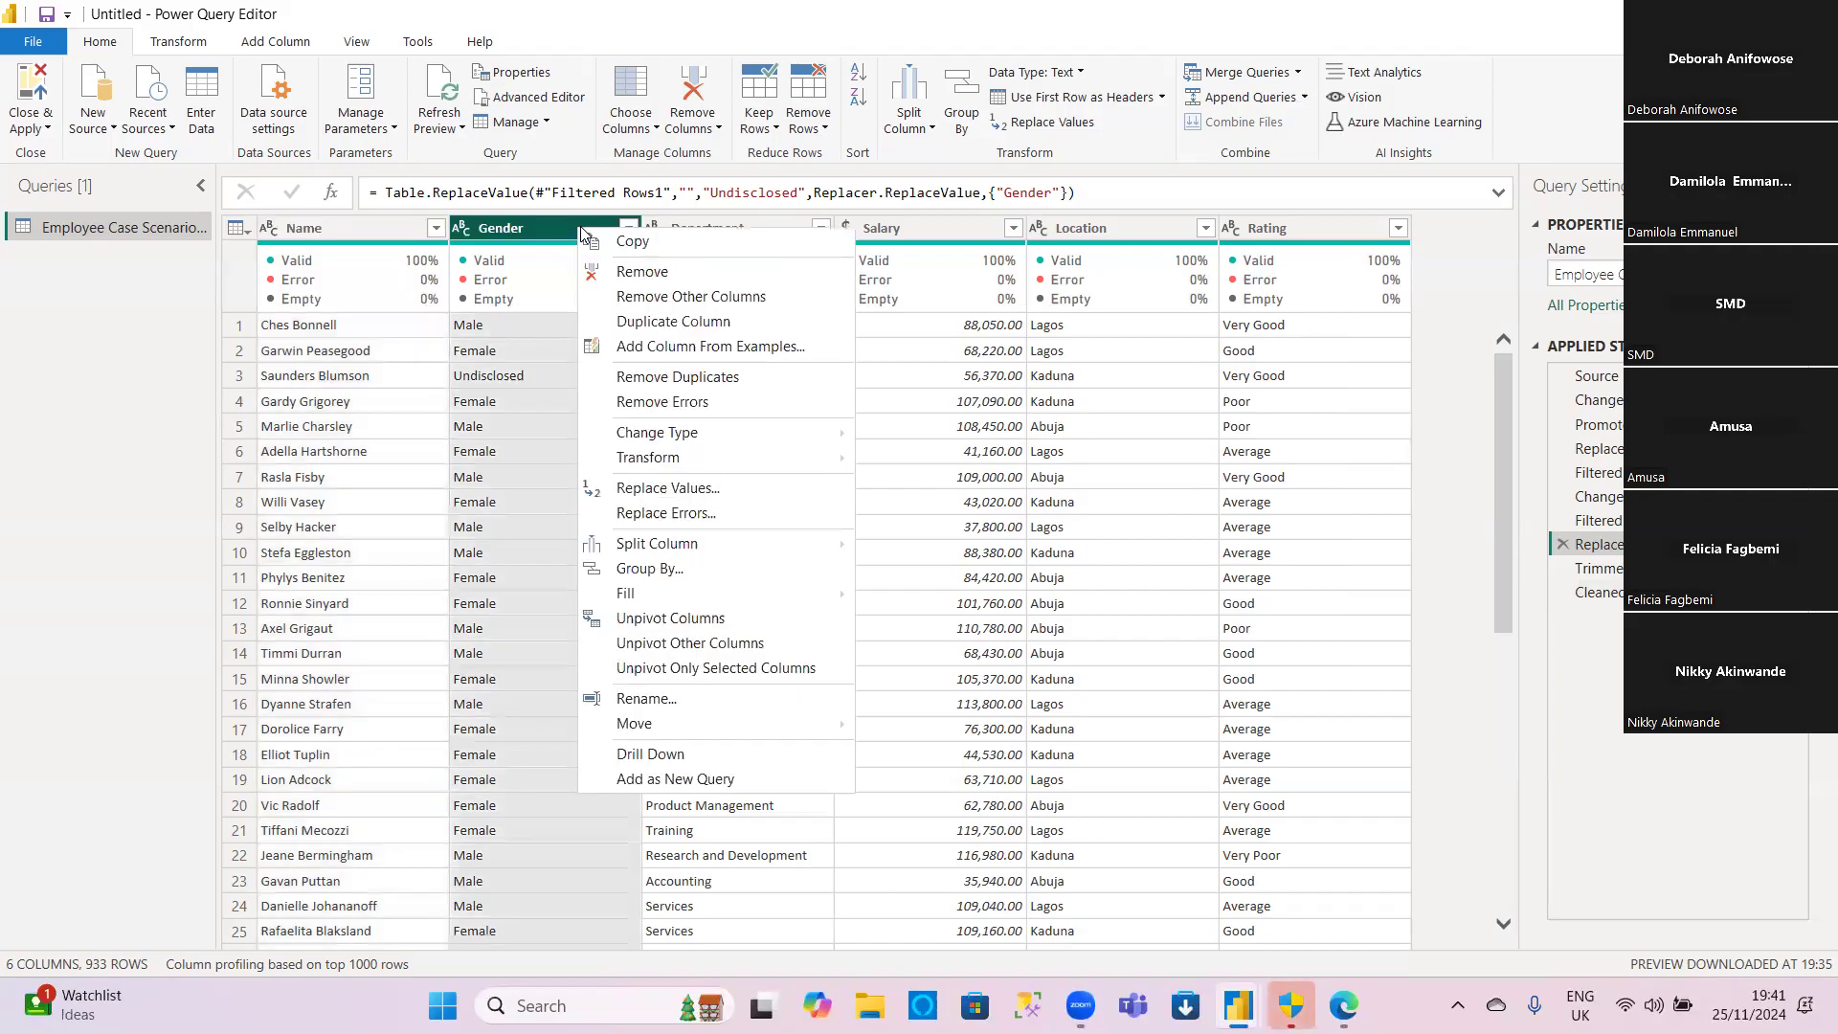
left_click(677, 490)
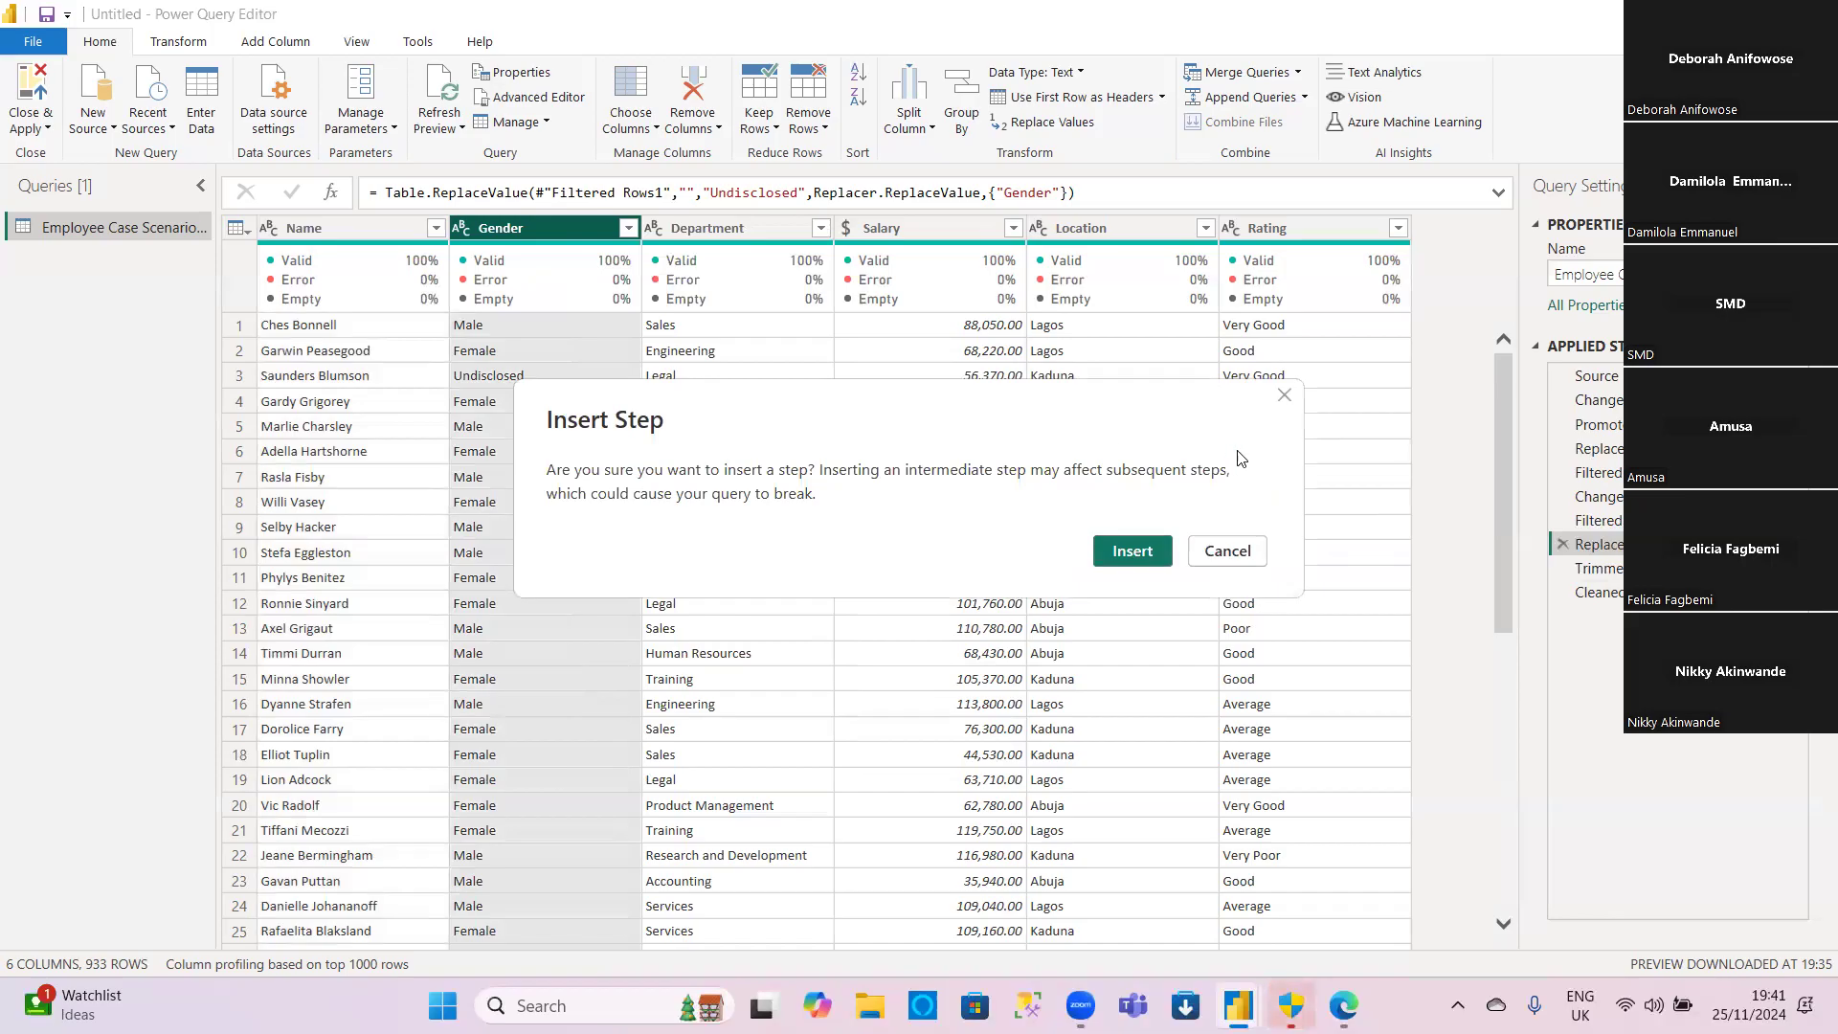
left_click(1230, 554)
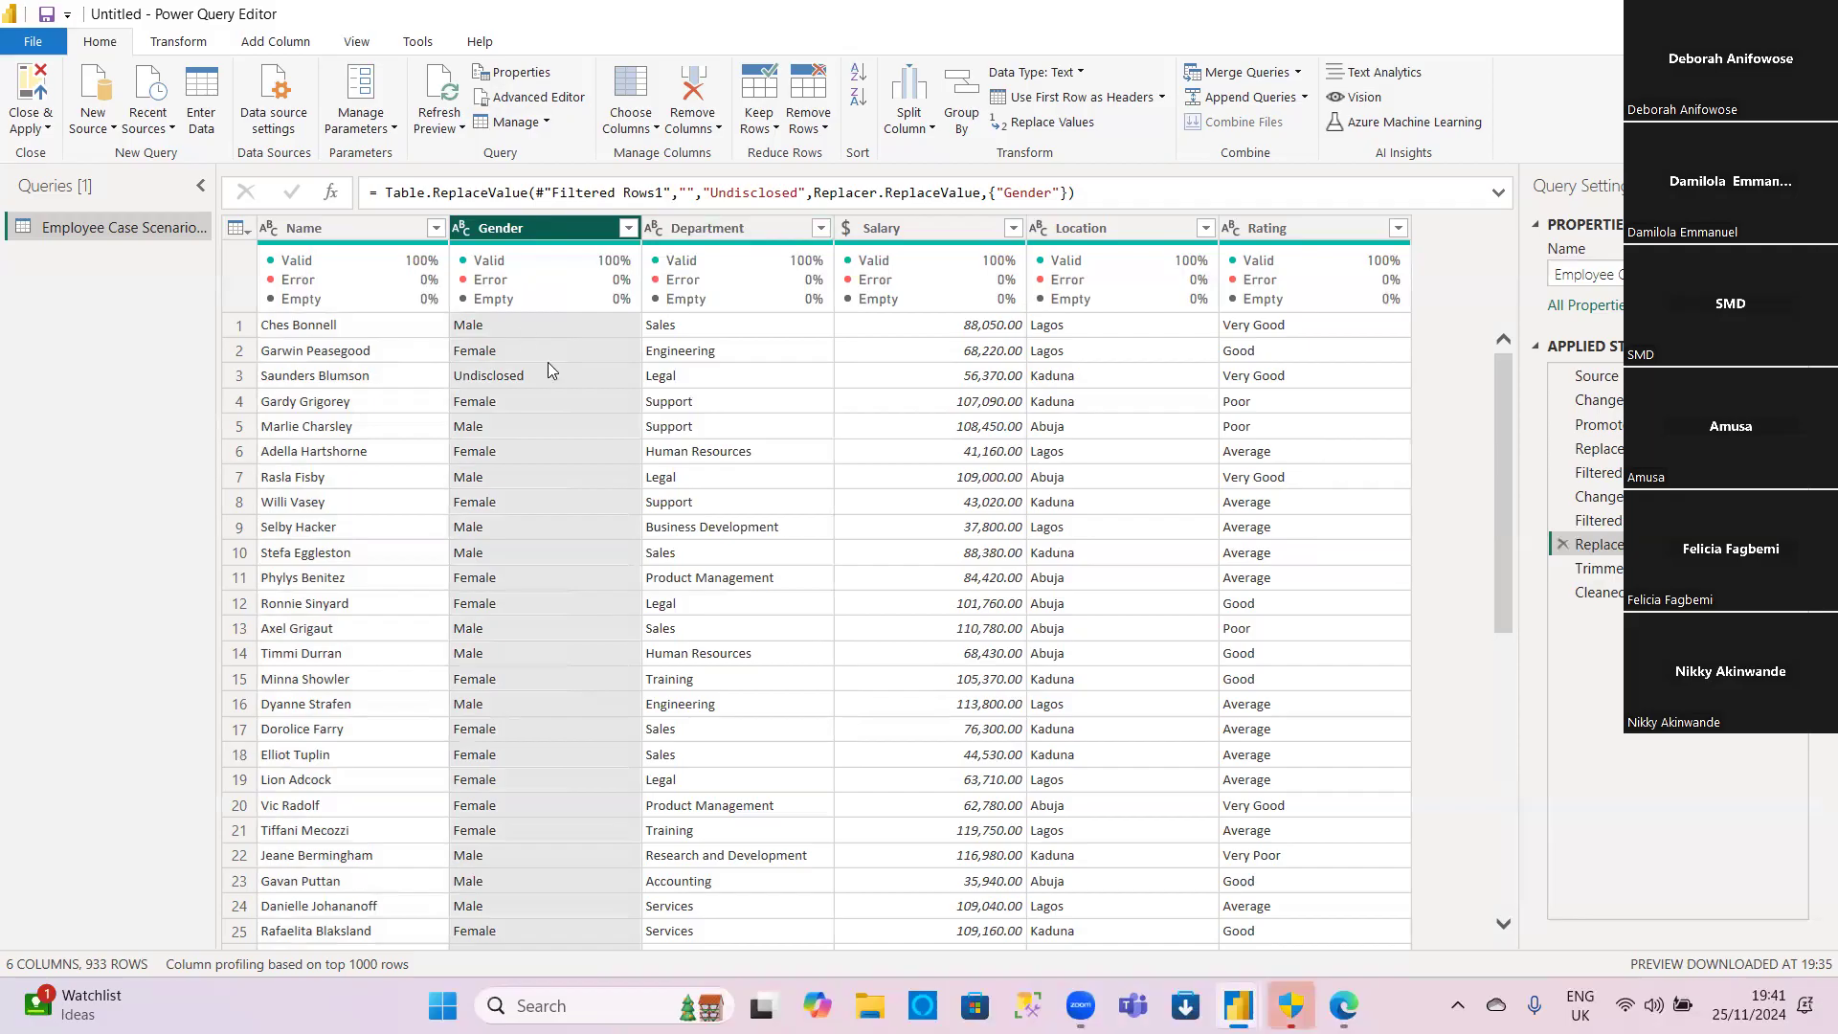